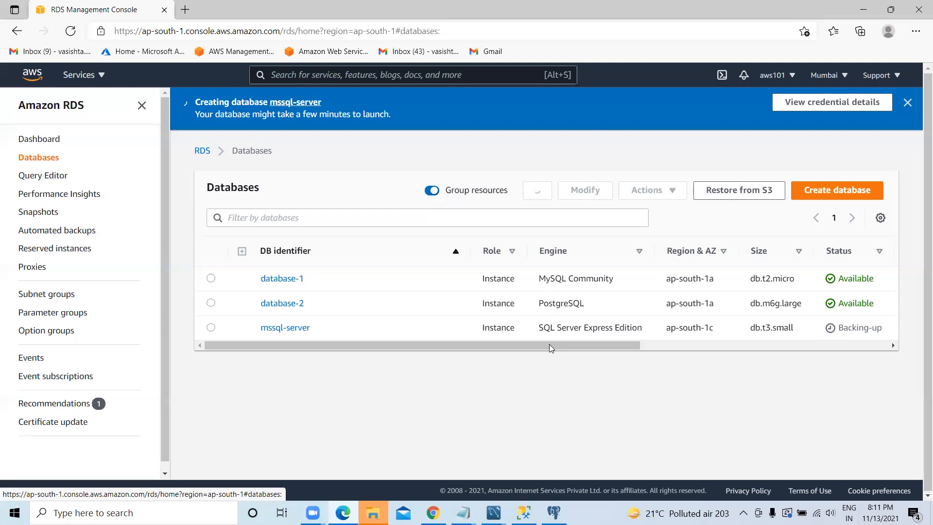
Step: Check the status columns of the database list, dismiss the database-creation notice and refresh the list
{"action": "left_click_drag", "start_coordinate": [623, 345], "coordinate": [696, 345]}
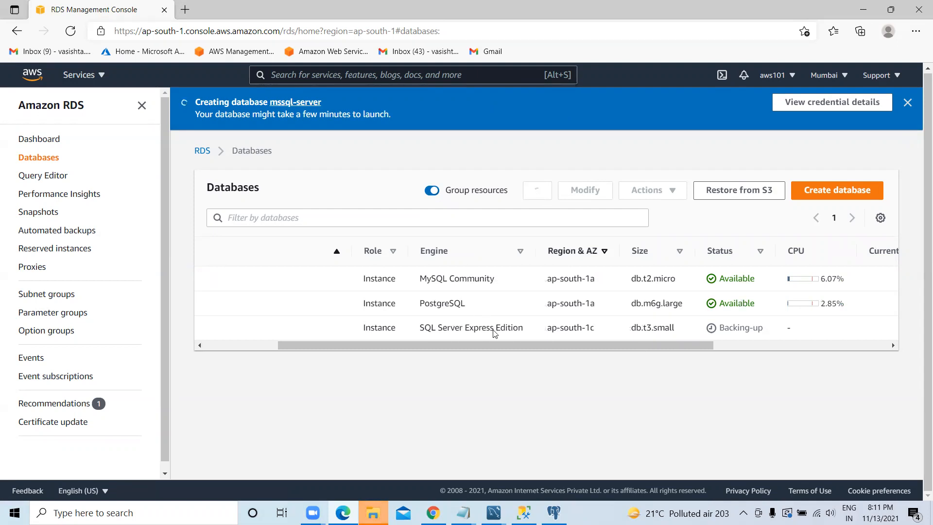
{"action": "scroll", "coordinate": [515, 330], "scroll_direction": "right", "scroll_amount": 5}
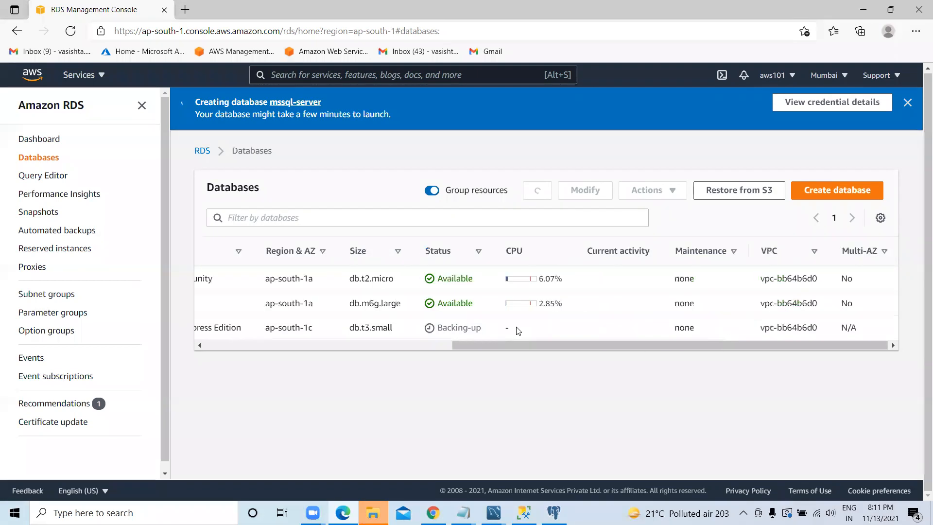
{"action": "left_click_drag", "start_coordinate": [522, 342], "coordinate": [360, 349]}
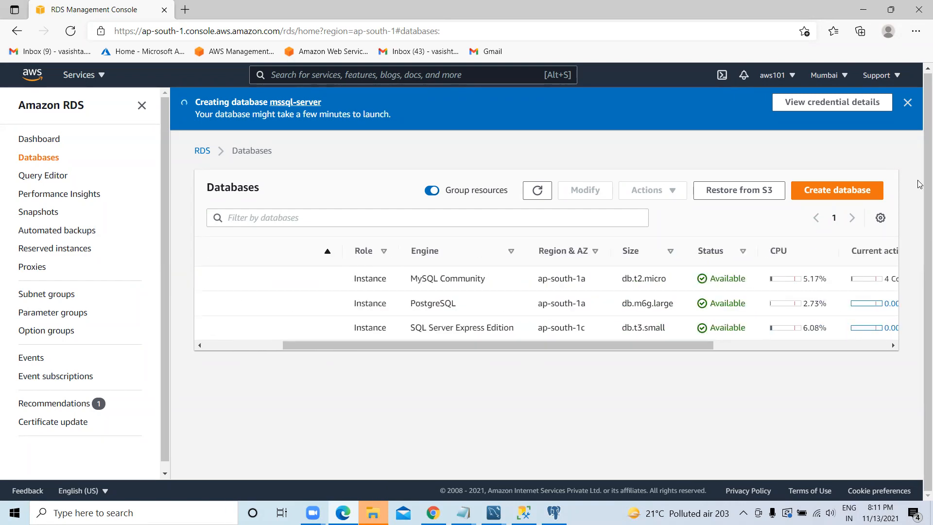
{"action": "left_click", "coordinate": [907, 104]}
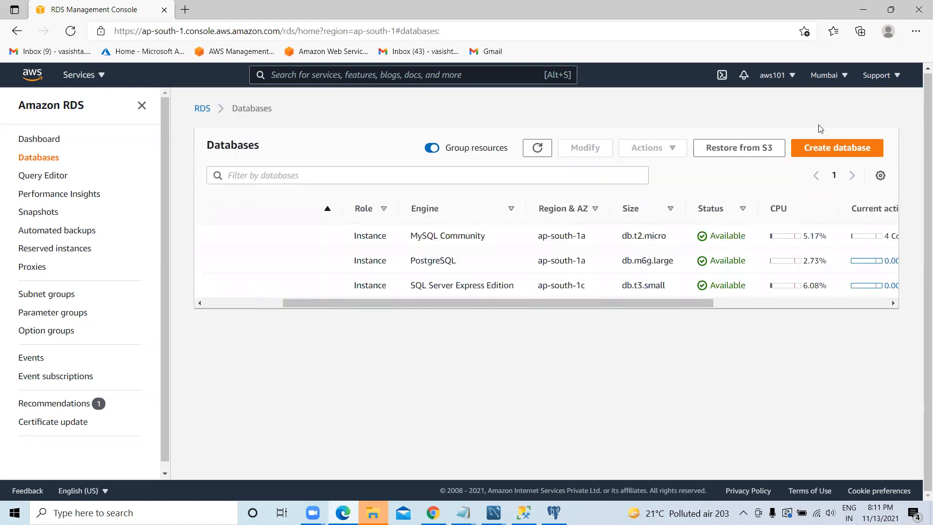
{"action": "left_click", "coordinate": [536, 150]}
{"action": "left_click_drag", "start_coordinate": [541, 304], "coordinate": [423, 301]}
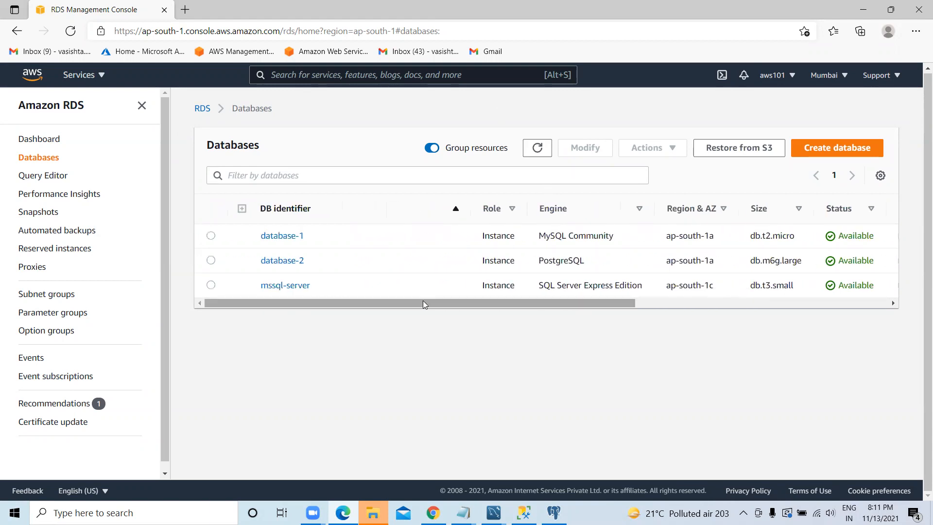
Step: Open the mssql-server instance's details and review its endpoint and port under Connectivity & security
{"action": "left_click", "coordinate": [284, 287]}
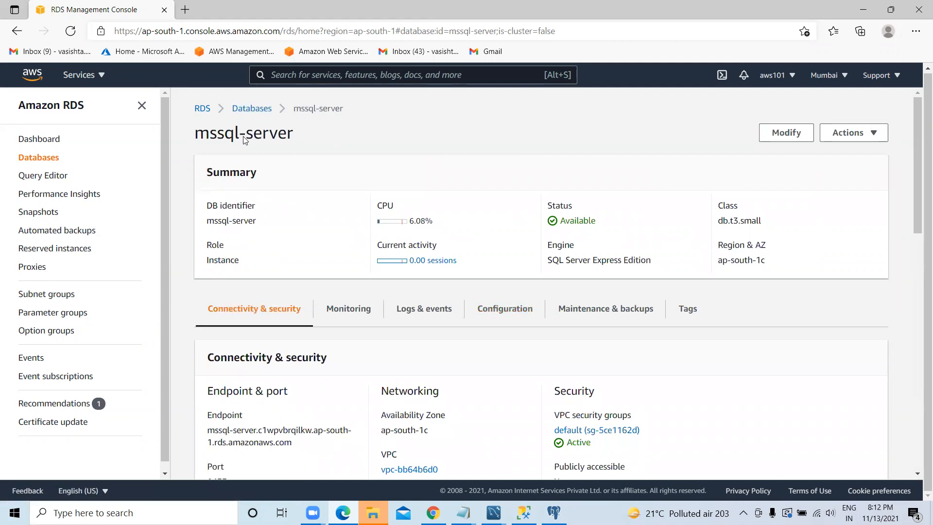
{"action": "triple_click", "coordinate": [193, 132]}
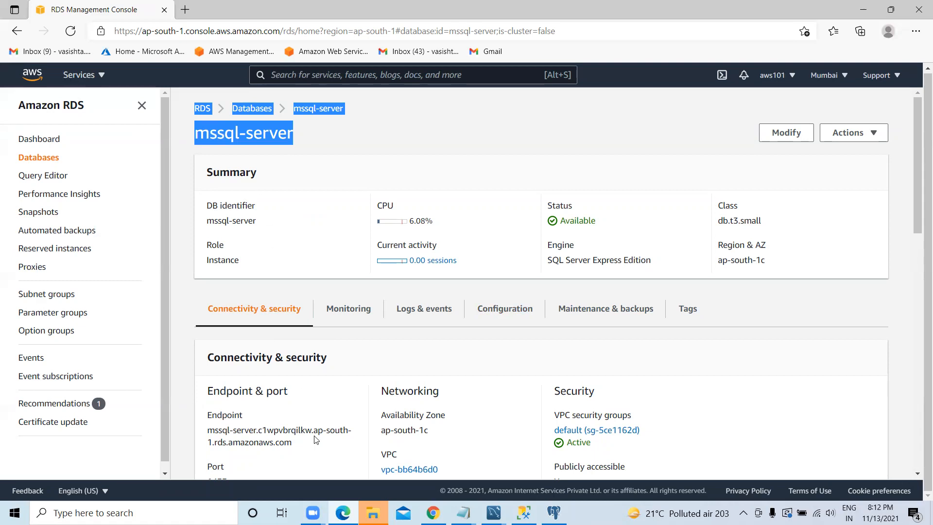
{"action": "scroll", "coordinate": [316, 440], "scroll_direction": "down", "scroll_amount": 3}
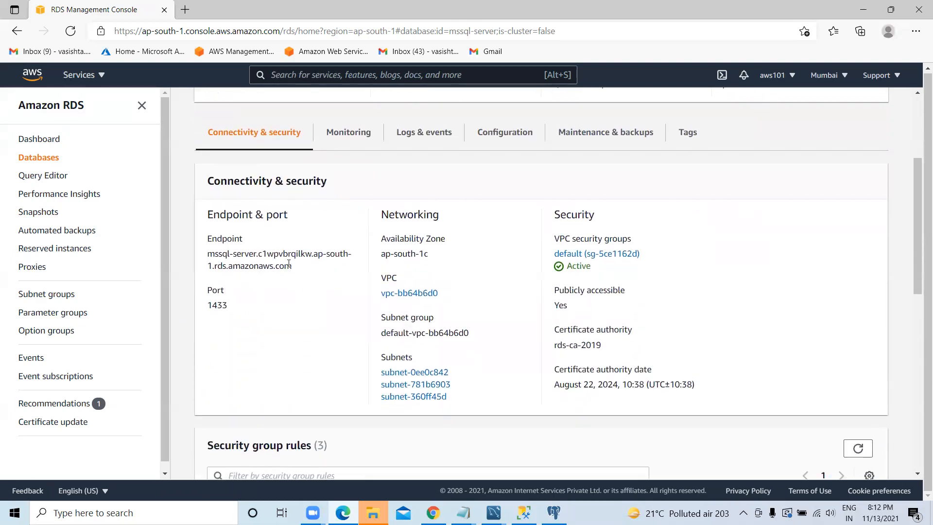
{"action": "left_click_drag", "start_coordinate": [227, 304], "coordinate": [207, 306]}
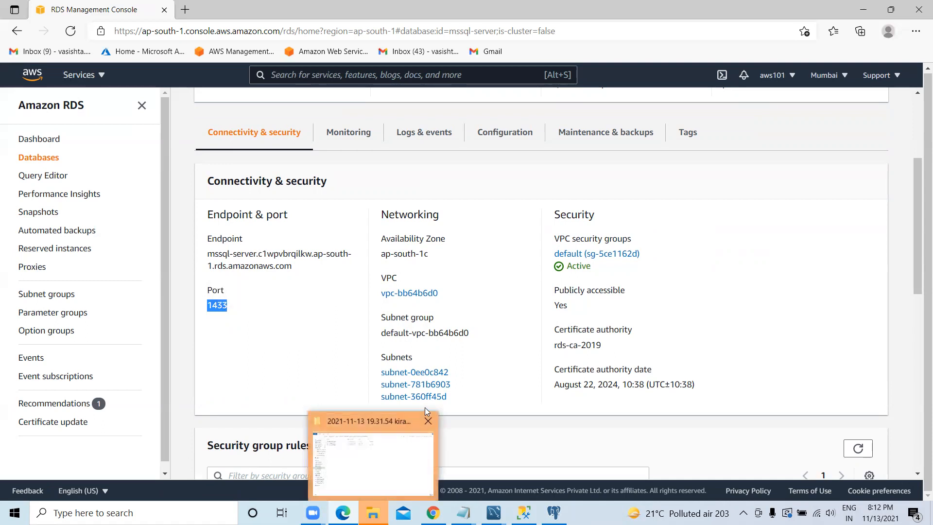
{"action": "left_click", "coordinate": [427, 420]}
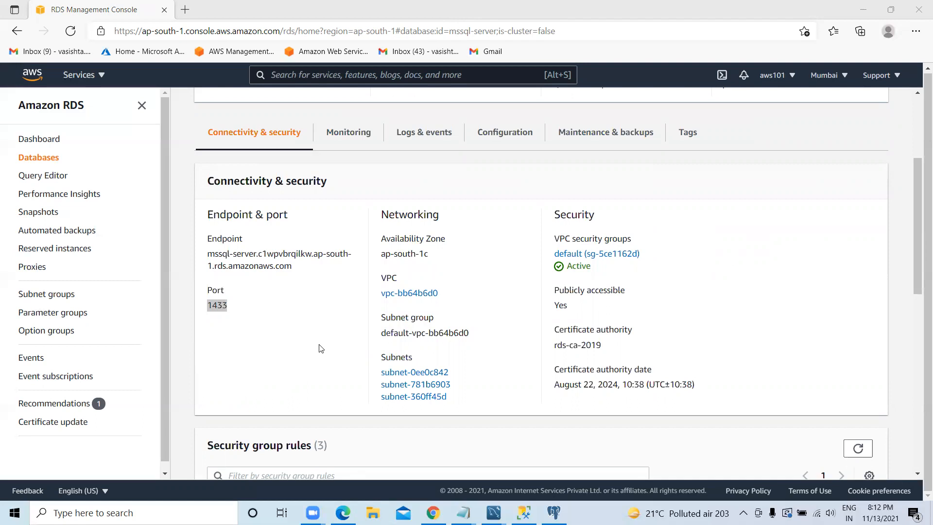
{"action": "scroll", "coordinate": [321, 330], "scroll_direction": "up", "scroll_amount": 3}
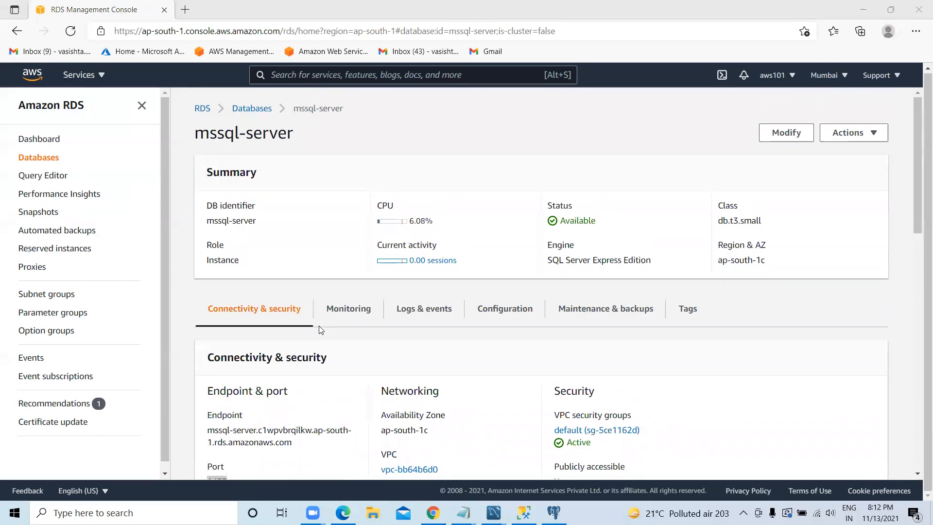
{"action": "scroll", "coordinate": [319, 328], "scroll_direction": "down", "scroll_amount": 4}
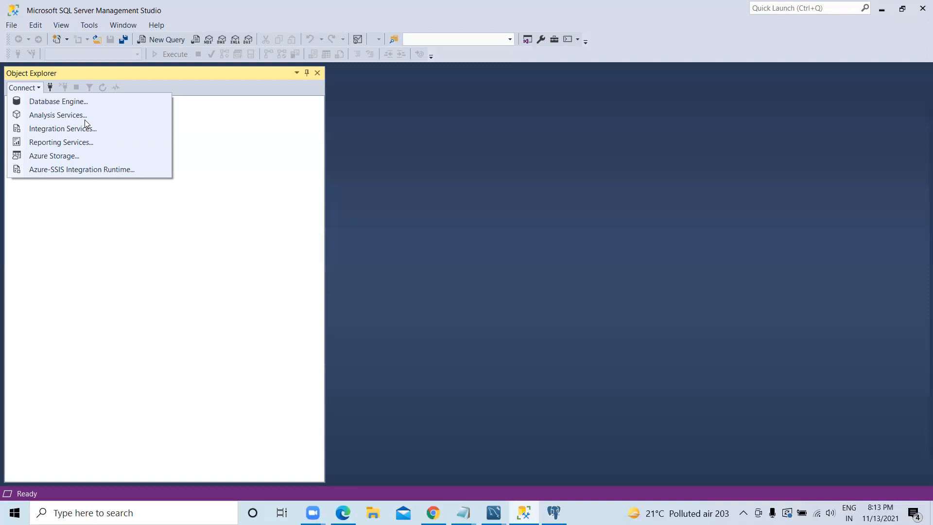
Step: Start a Database Engine connection in SQL Server Management Studio, and copy the mssql-server endpoint from the RDS console in the browser
{"action": "left_click", "coordinate": [59, 103]}
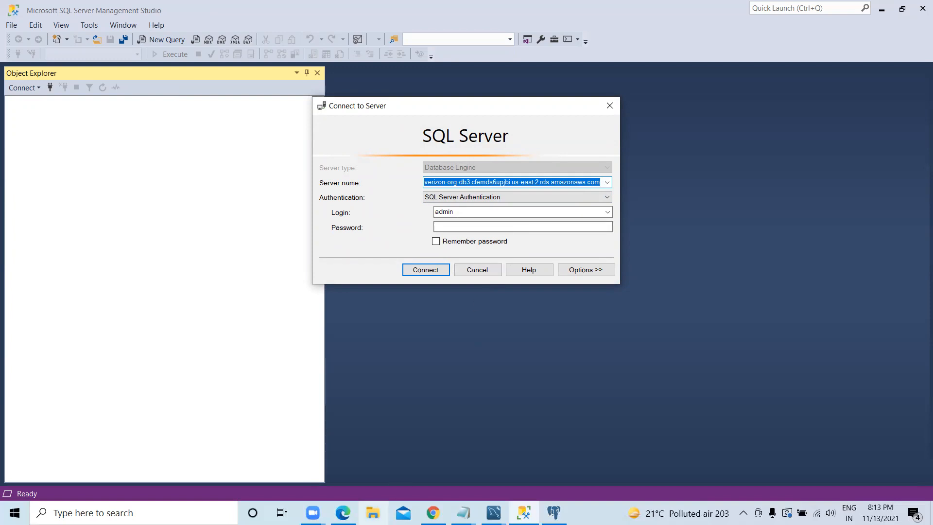
{"action": "left_click", "coordinate": [343, 513]}
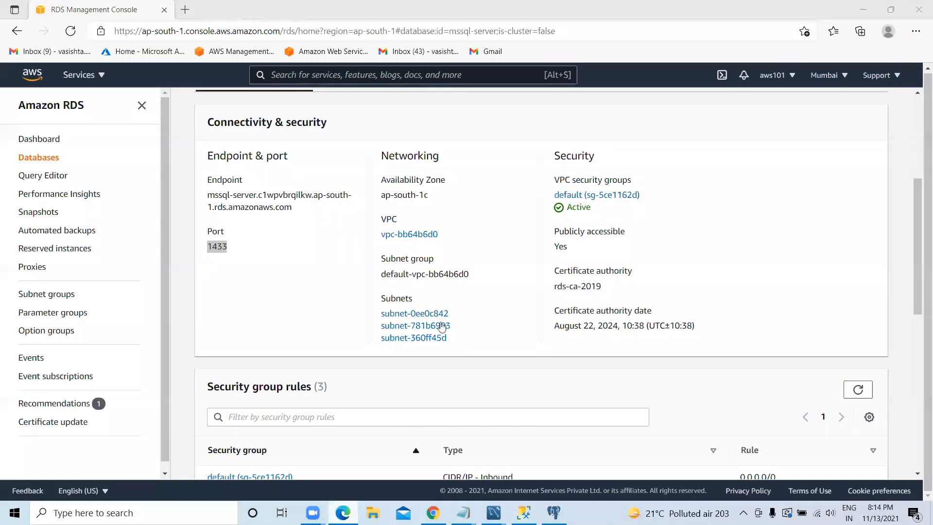
{"action": "scroll", "coordinate": [296, 316], "scroll_direction": "down", "scroll_amount": 2}
{"action": "scroll", "coordinate": [294, 314], "scroll_direction": "up", "scroll_amount": 3}
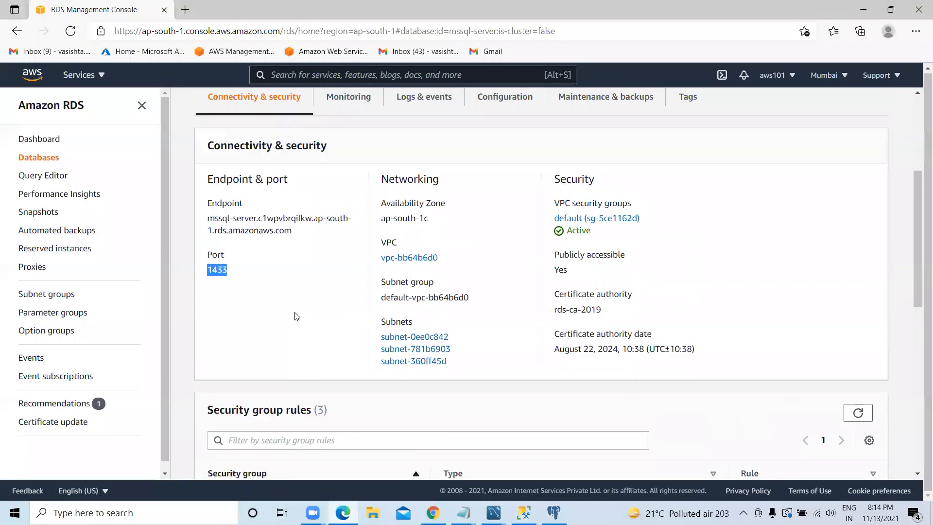
{"action": "left_click_drag", "start_coordinate": [292, 267], "coordinate": [202, 258]}
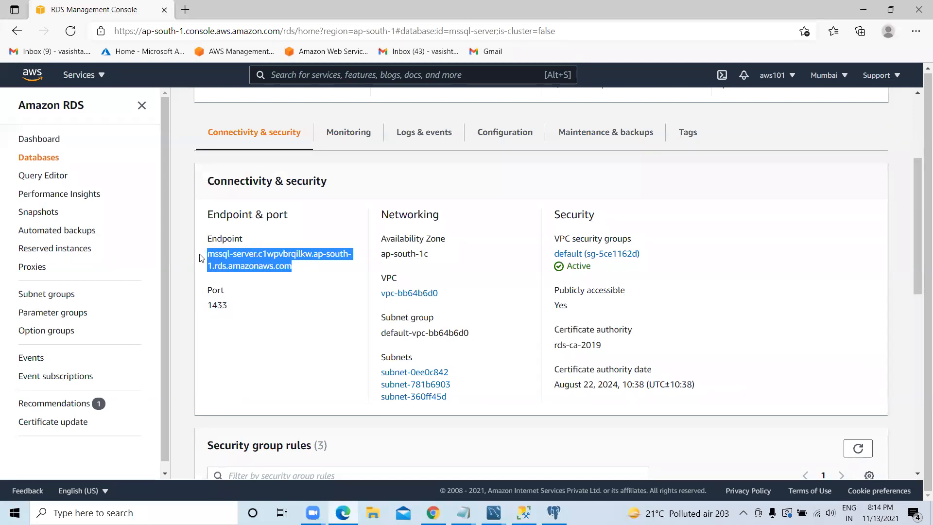
{"action": "right_click", "coordinate": [263, 258]}
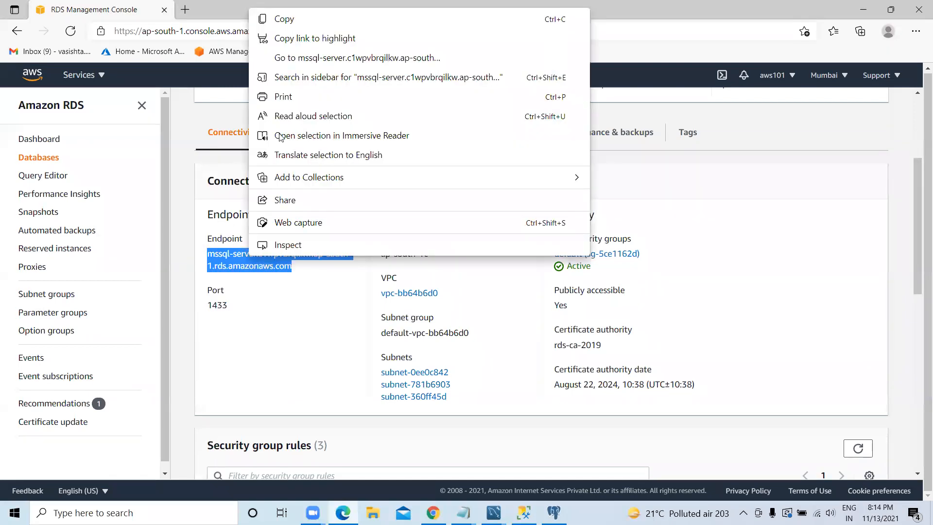
{"action": "left_click", "coordinate": [272, 19]}
{"action": "scroll", "coordinate": [723, 254], "scroll_direction": "up", "scroll_amount": 4}
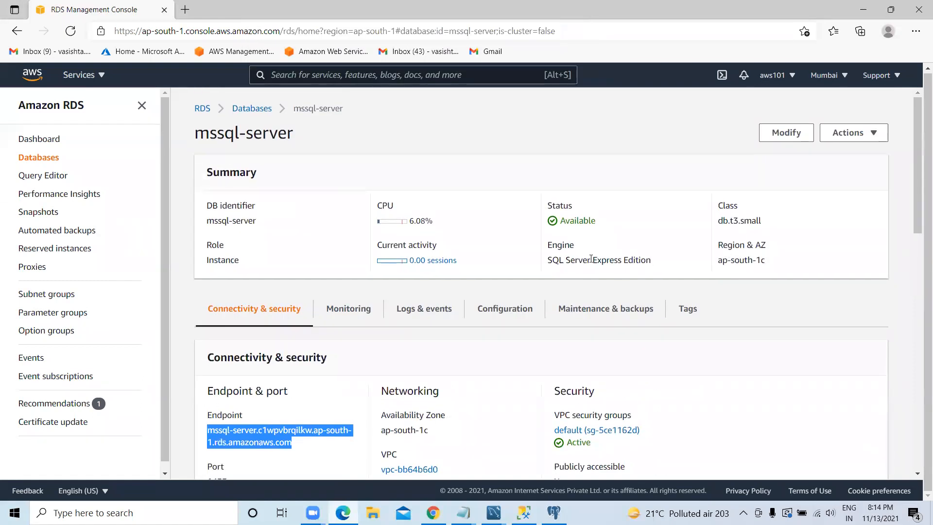
{"action": "scroll", "coordinate": [674, 273], "scroll_direction": "down", "scroll_amount": 1}
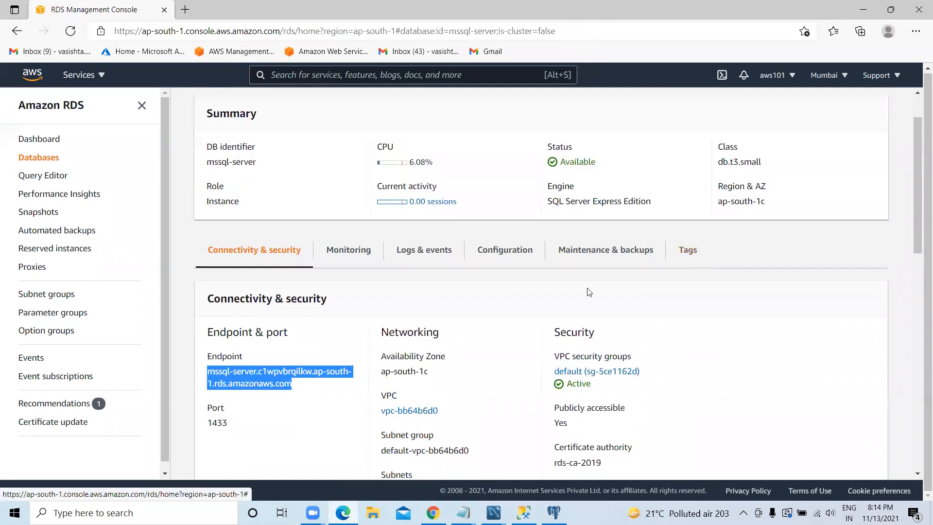
{"action": "scroll", "coordinate": [437, 317], "scroll_direction": "down", "scroll_amount": 1}
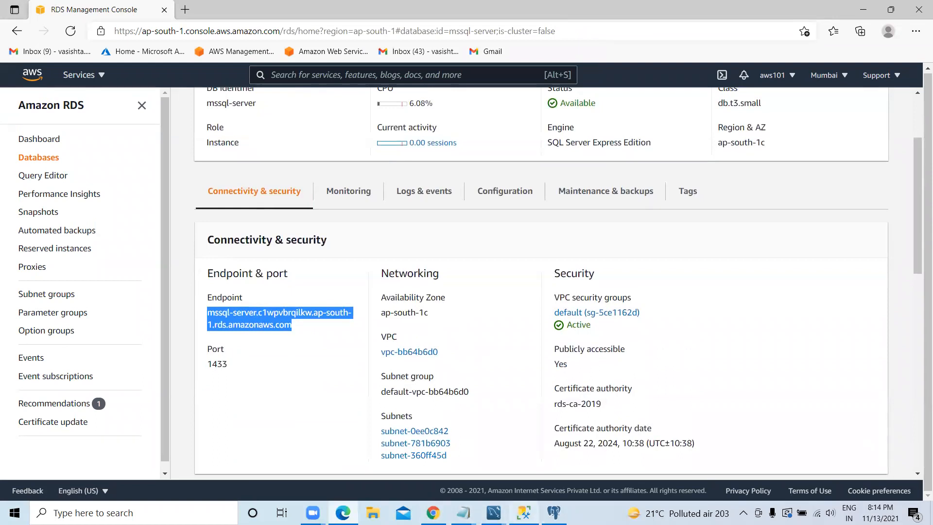
Step: Back in SQL Server Management Studio, replace the server name with the copied endpoint mssql-server.c1wpvbrqilkw.ap-south-1.rds.amazonaws.com
{"action": "left_click", "coordinate": [524, 513]}
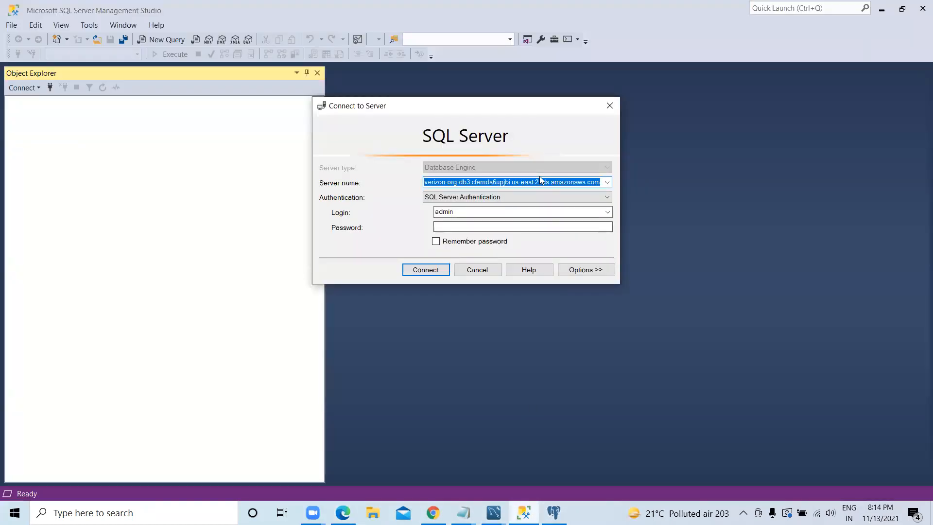
{"action": "key", "text": "BackSpace"}
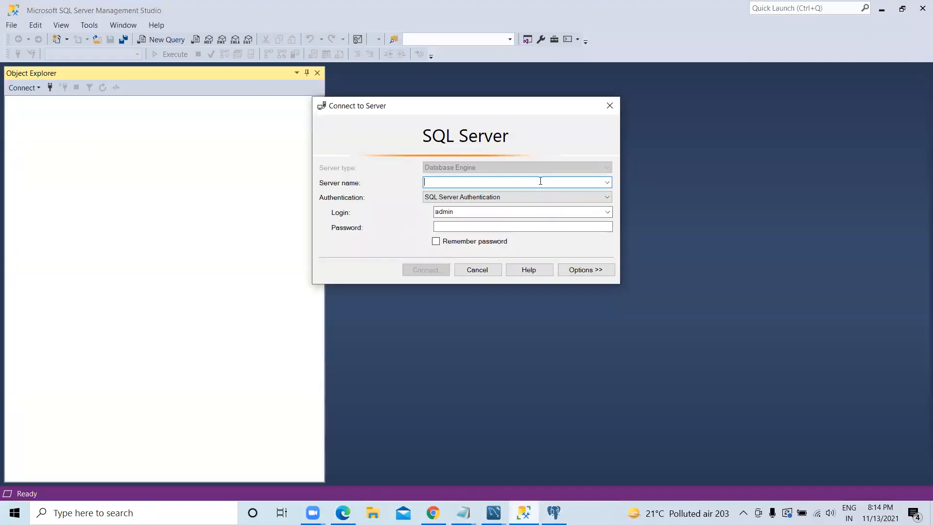
{"action": "key", "text": "ctrl+v"}
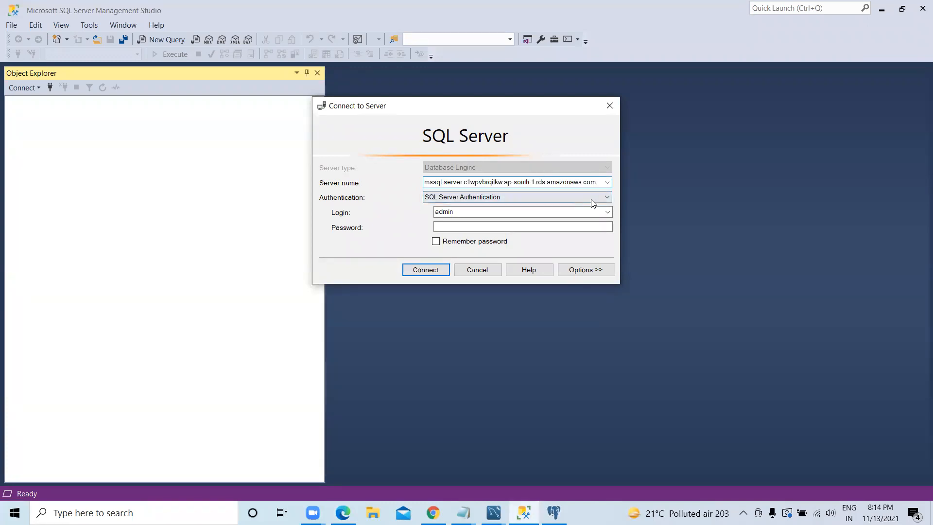
Step: Choose SQL Server Authentication, enter the login admin123 and the account password, and connect to the server
{"action": "left_click", "coordinate": [525, 197]}
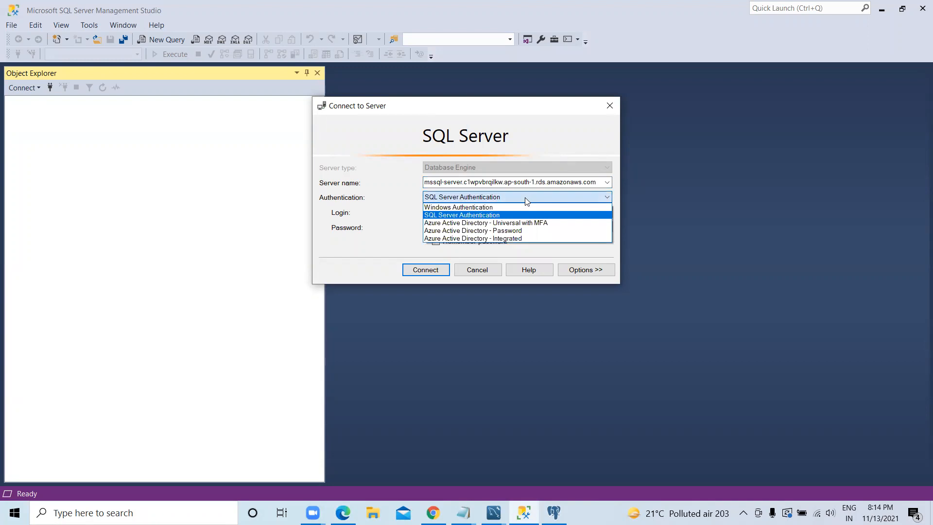
{"action": "left_click", "coordinate": [486, 219]}
{"action": "left_click", "coordinate": [469, 214]}
{"action": "type", "text": "admin"}
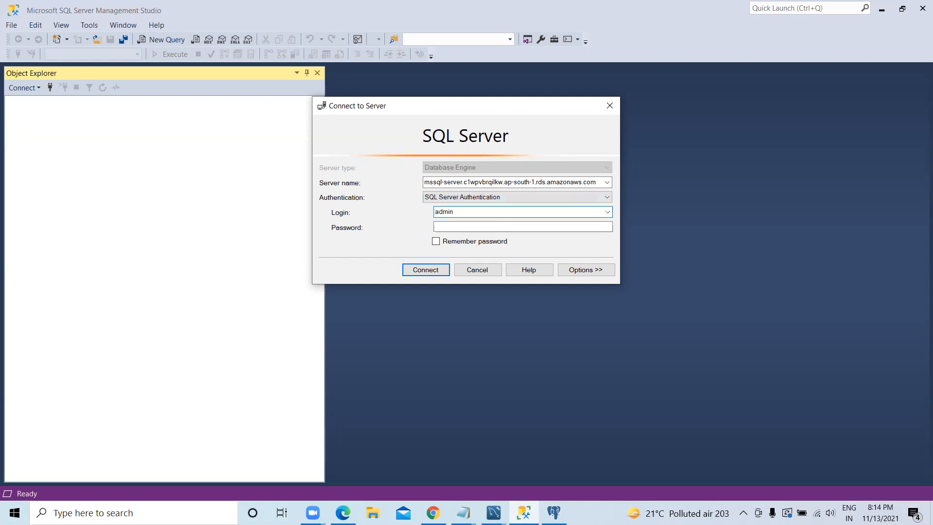
{"action": "type", "text": "123"}
{"action": "left_click", "coordinate": [472, 226]}
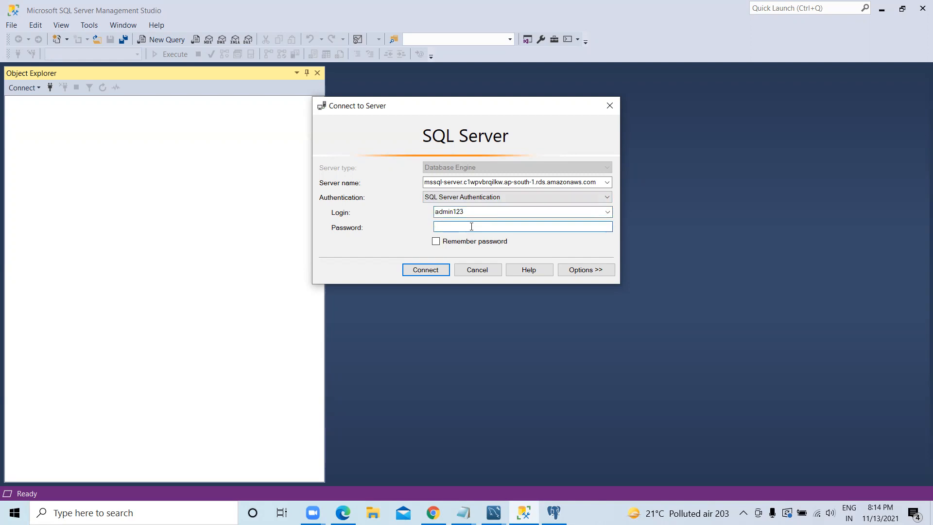
{"action": "type", "text": "*****"}
{"action": "left_click", "coordinate": [440, 272]}
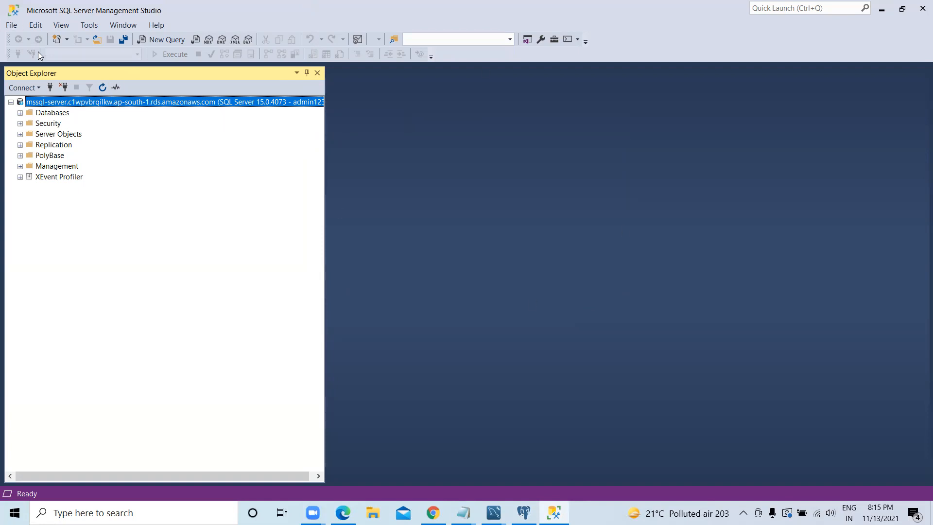
Step: Expand the server's databases down to the list of tables in the rdsadmin database
{"action": "left_click", "coordinate": [19, 112]}
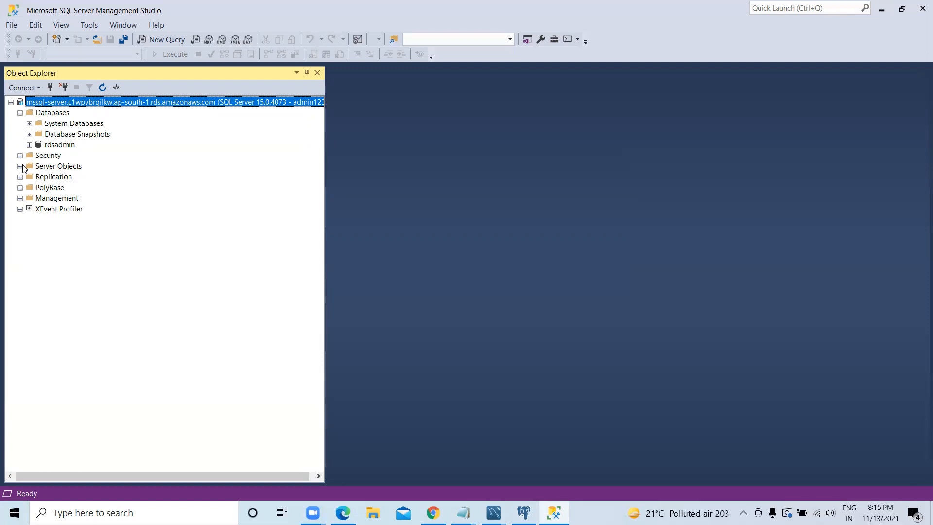
{"action": "left_click", "coordinate": [29, 145]}
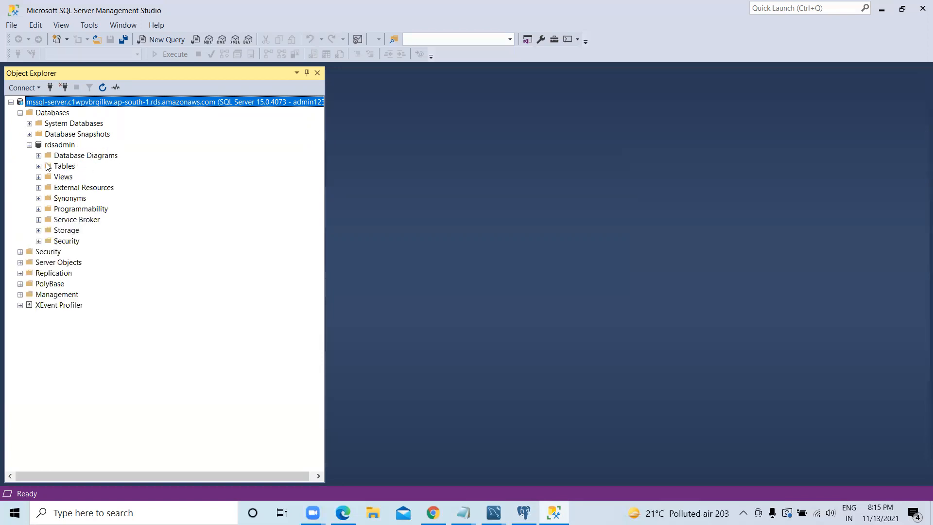
{"action": "left_click", "coordinate": [38, 166]}
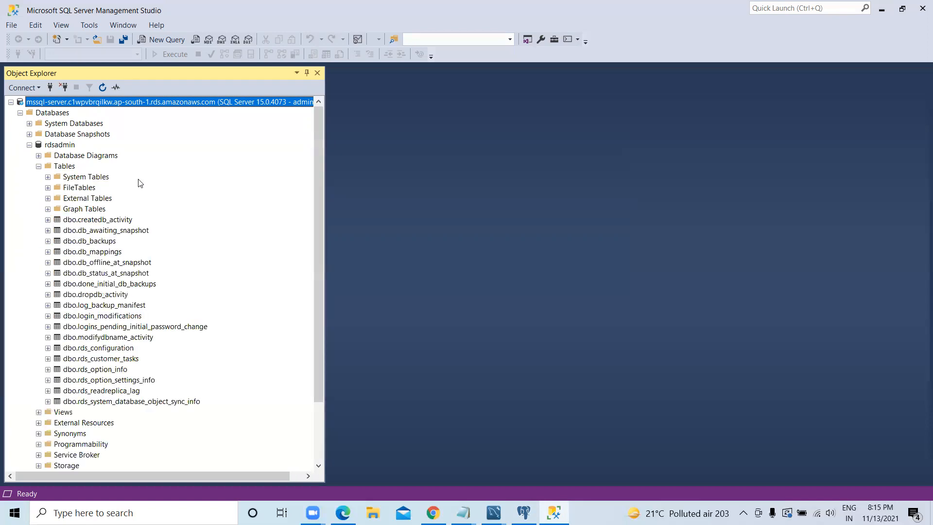
Step: Review the actions available for the dbo.createdb_activity table in rdsadmin, and query its top 1000 rows
{"action": "left_click", "coordinate": [101, 220]}
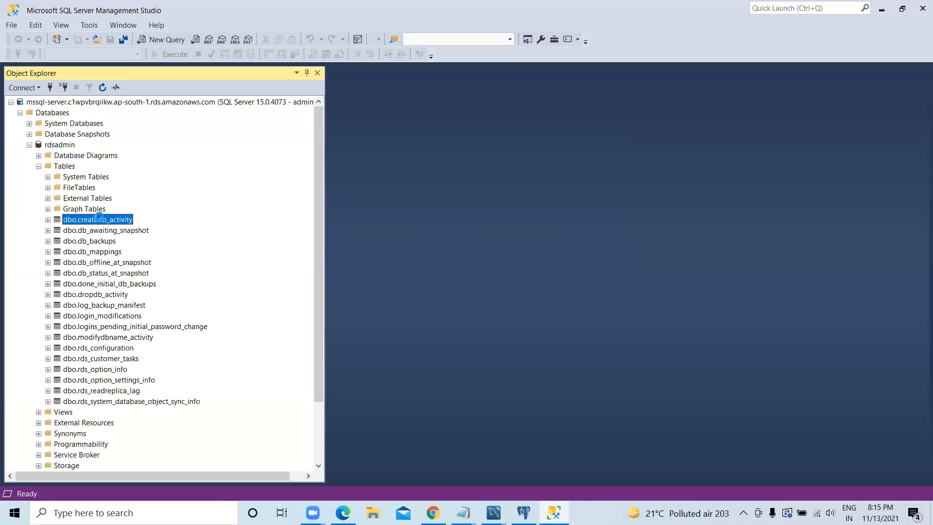
{"action": "right_click", "coordinate": [101, 220]}
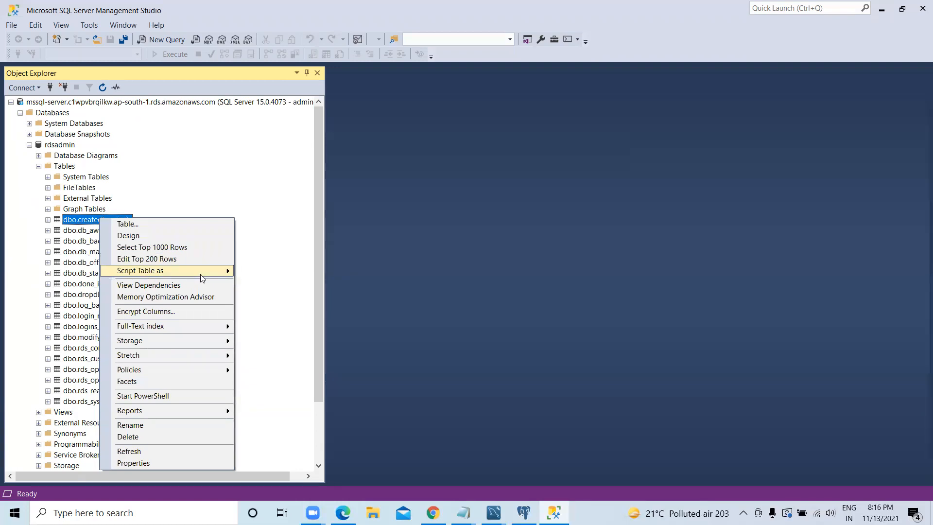
{"action": "mouse_move", "coordinate": [203, 278]}
{"action": "mouse_move", "coordinate": [295, 273]}
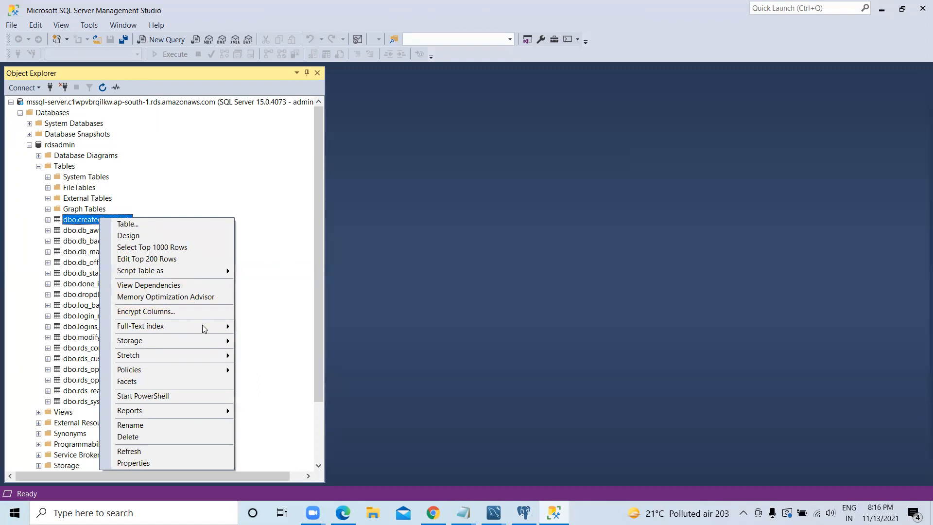
{"action": "mouse_move", "coordinate": [202, 326]}
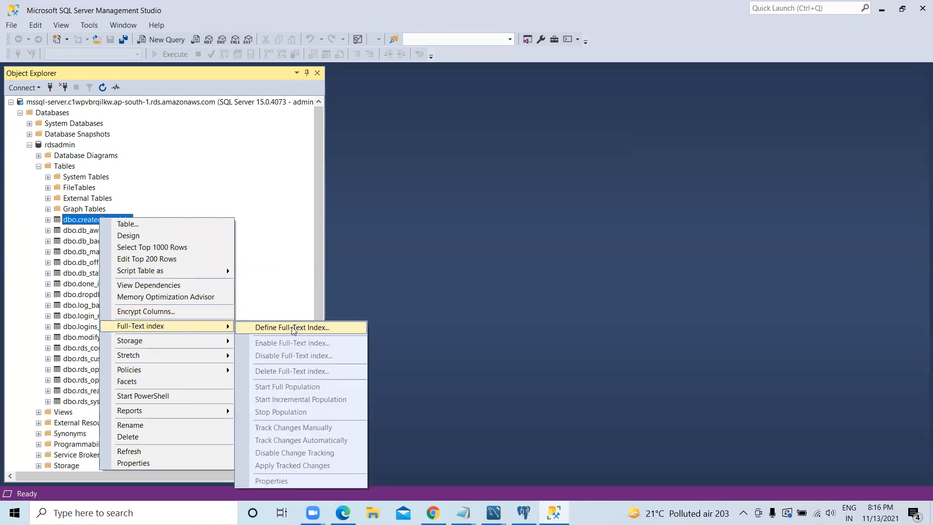
{"action": "mouse_move", "coordinate": [214, 345]}
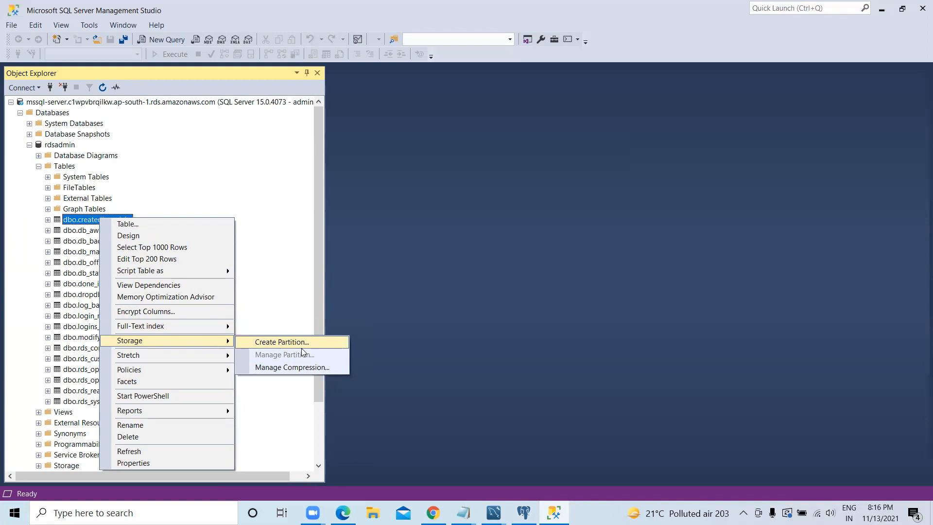
{"action": "mouse_move", "coordinate": [175, 355]}
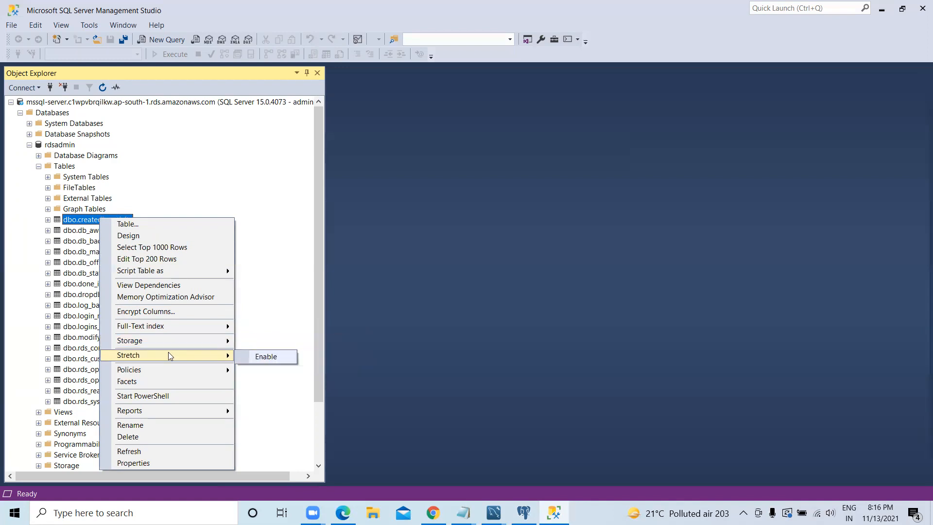
{"action": "mouse_move", "coordinate": [222, 370]}
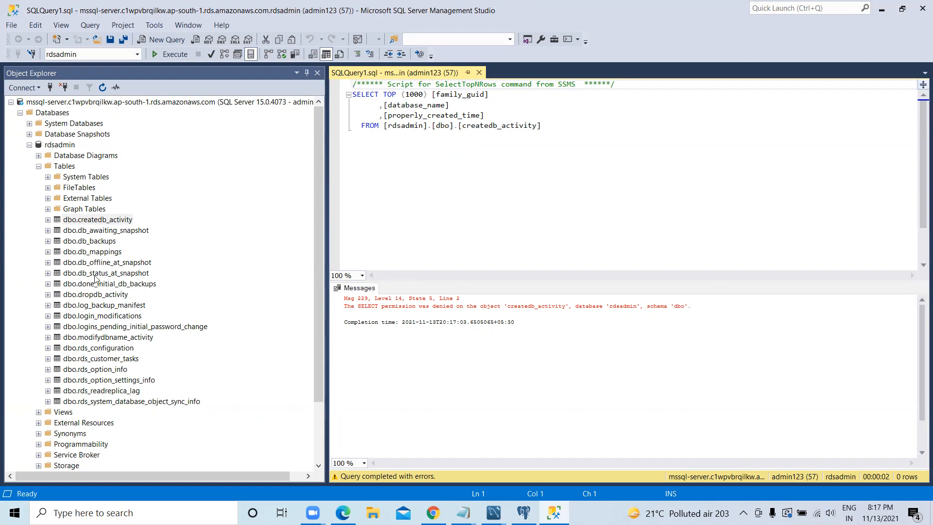
Step: Query the top 1000 rows of the dbo.log_backup_manifest table, and execute the generated script again
{"action": "left_click", "coordinate": [113, 307]}
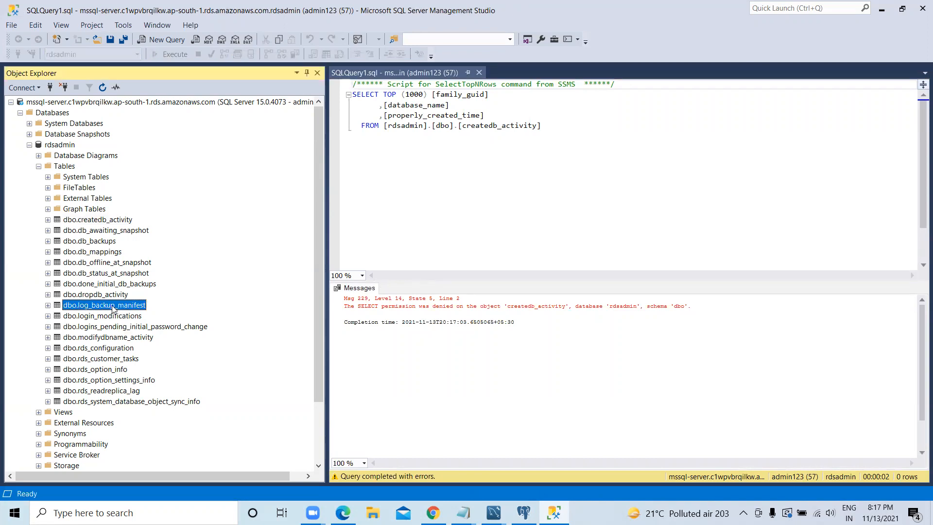
{"action": "right_click", "coordinate": [113, 309]}
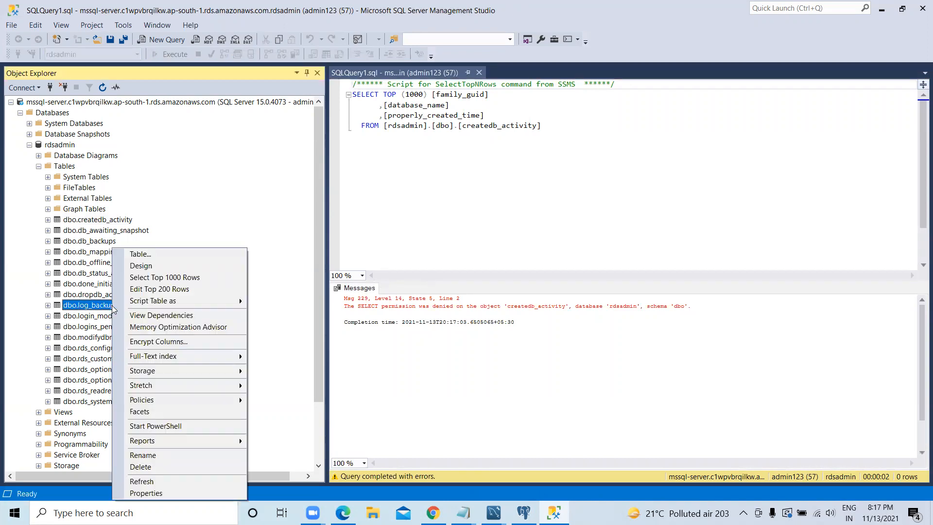
{"action": "left_click", "coordinate": [157, 278]}
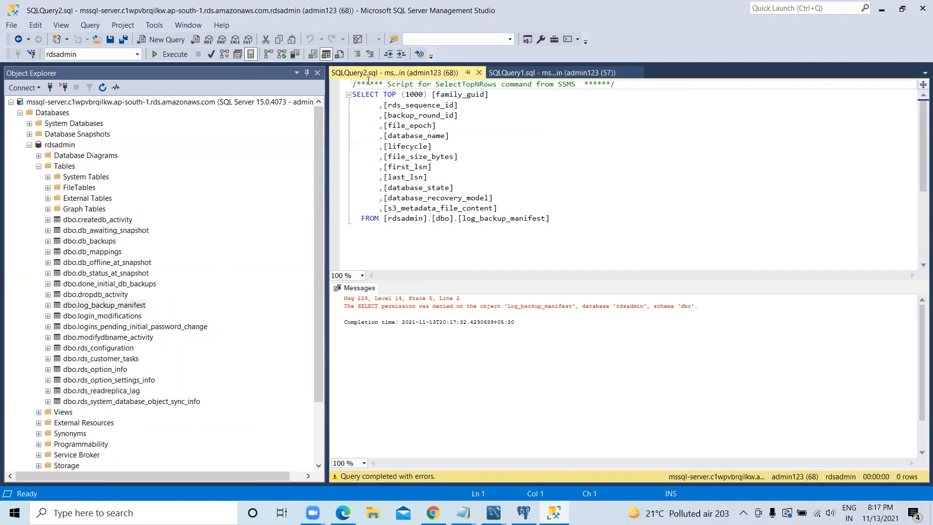
{"action": "left_click", "coordinate": [170, 55]}
Step: Execute only the highlighted column lines of the log_backup_manifest query, from rds_sequence_id to the start of first_lsn
{"action": "left_click_drag", "start_coordinate": [556, 218], "coordinate": [469, 208]}
{"action": "left_click_drag", "start_coordinate": [391, 167], "coordinate": [352, 104]}
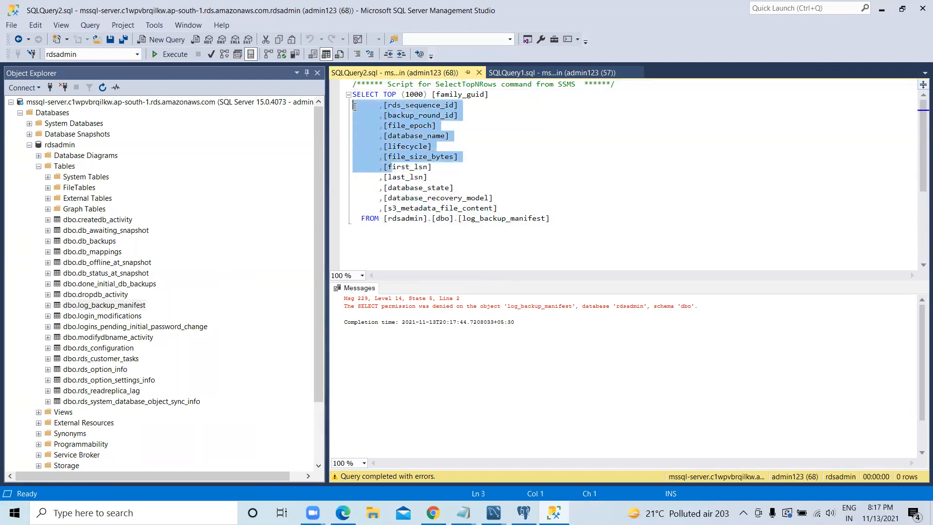
{"action": "left_click_drag", "start_coordinate": [515, 323], "coordinate": [349, 300]}
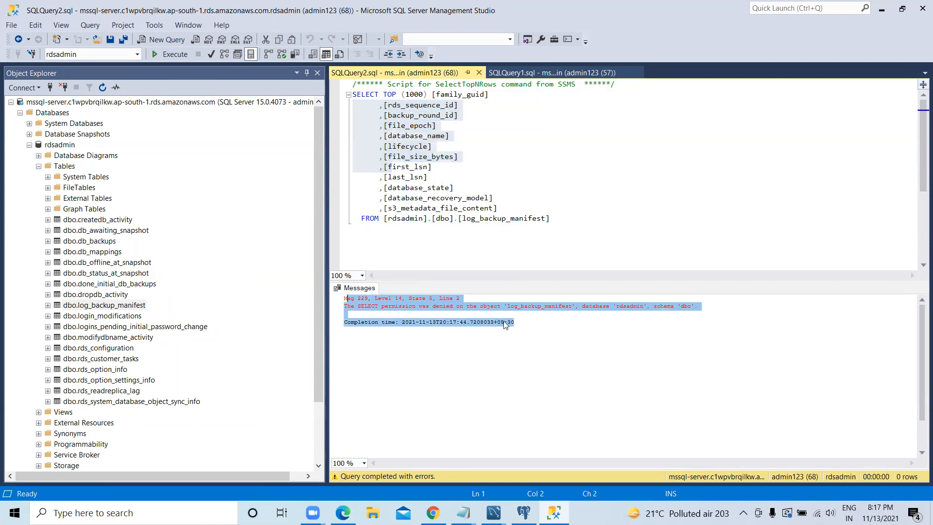
{"action": "left_click", "coordinate": [169, 55]}
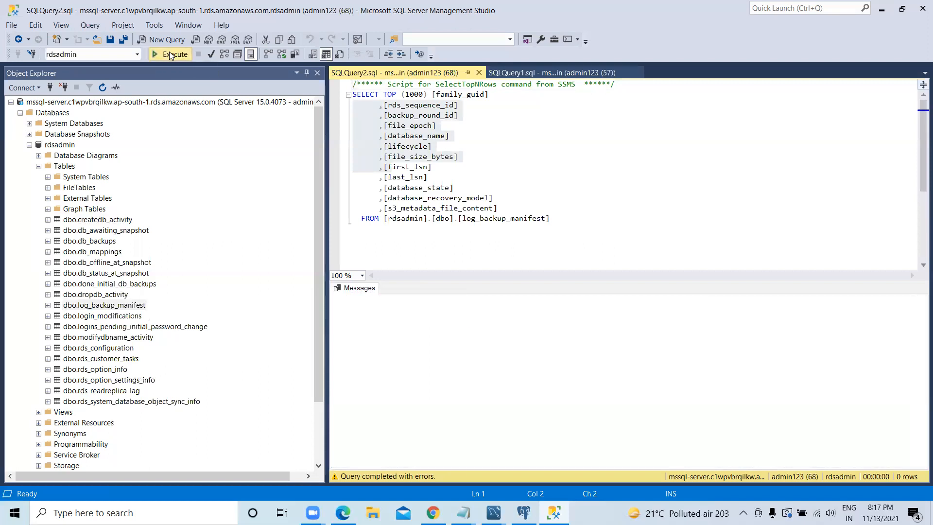
Step: Query the top 1000 rows of the dbo.rds_system_database_object_sync_info table, and execute the generated script again
{"action": "scroll", "coordinate": [202, 271], "scroll_direction": "down", "scroll_amount": 2}
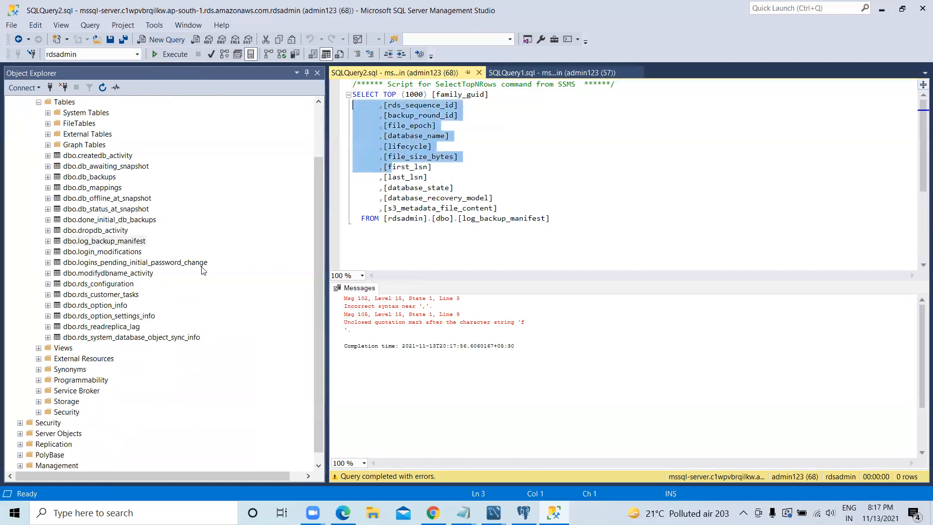
{"action": "left_click", "coordinate": [114, 338]}
{"action": "right_click", "coordinate": [114, 338]}
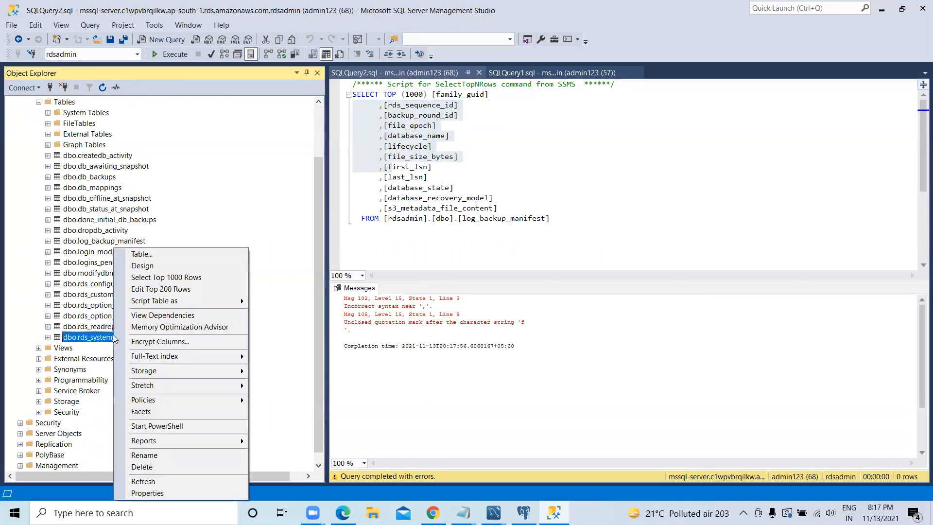
{"action": "left_click", "coordinate": [195, 275]}
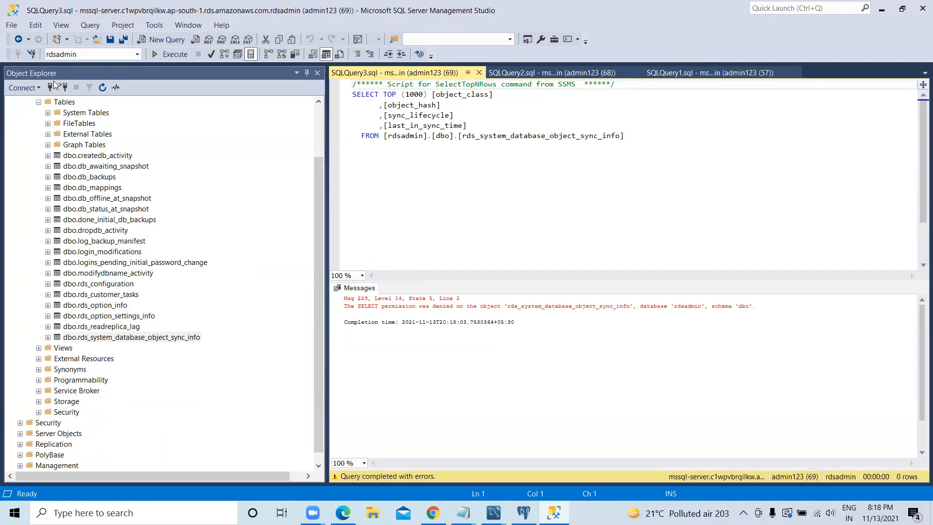
{"action": "left_click", "coordinate": [154, 54]}
Step: Try to expand the Database Diagrams of rdsadmin, dismiss the message, and expand its System Tables
{"action": "scroll", "coordinate": [95, 178], "scroll_direction": "down", "scroll_amount": 1}
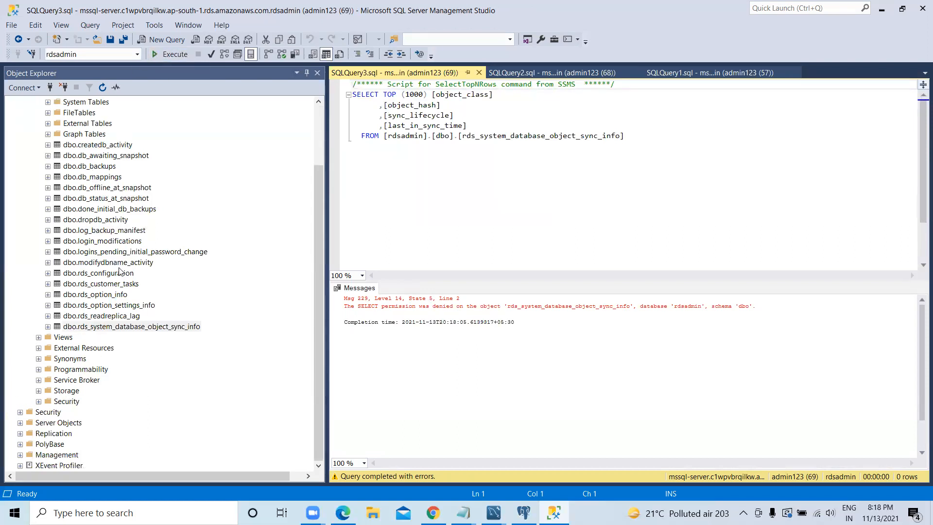
{"action": "scroll", "coordinate": [121, 272], "scroll_direction": "up", "scroll_amount": 1}
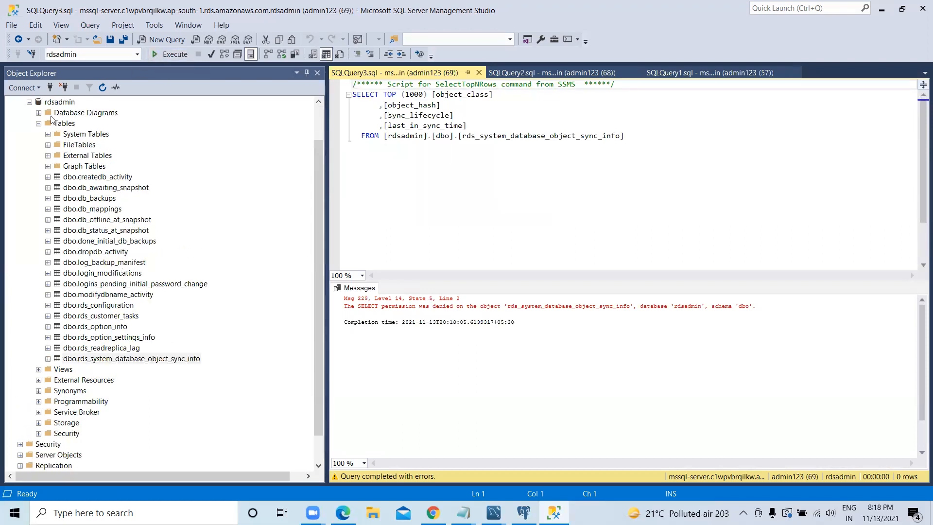
{"action": "left_click", "coordinate": [39, 113]}
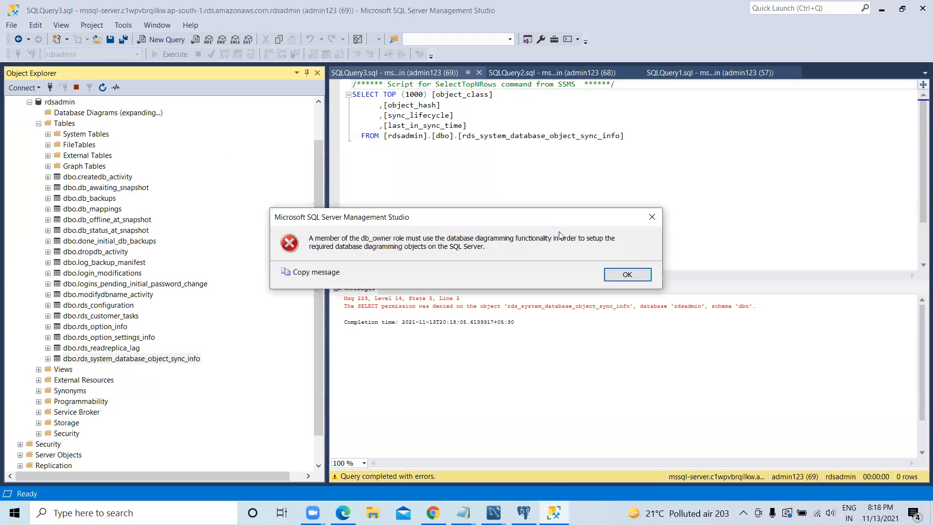
{"action": "left_click", "coordinate": [651, 215]}
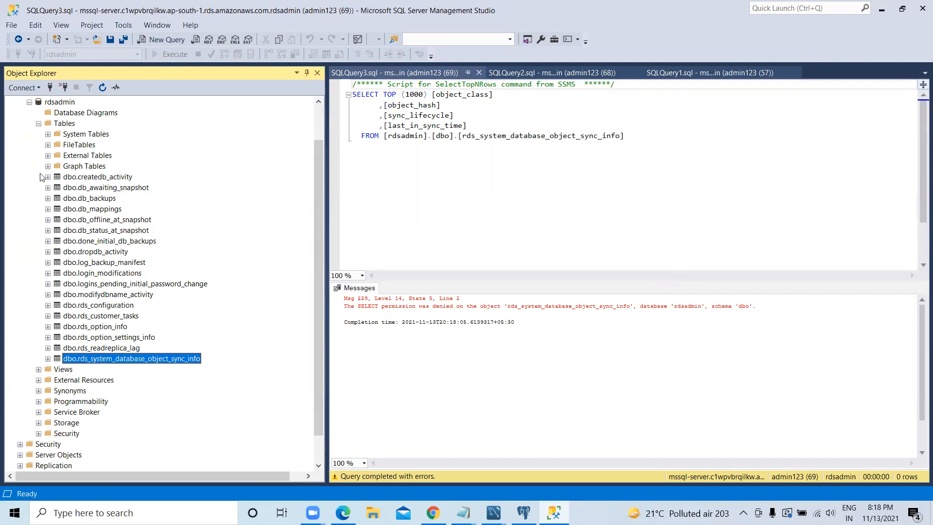
{"action": "left_click", "coordinate": [47, 134]}
{"action": "scroll", "coordinate": [154, 226], "scroll_direction": "down", "scroll_amount": 1}
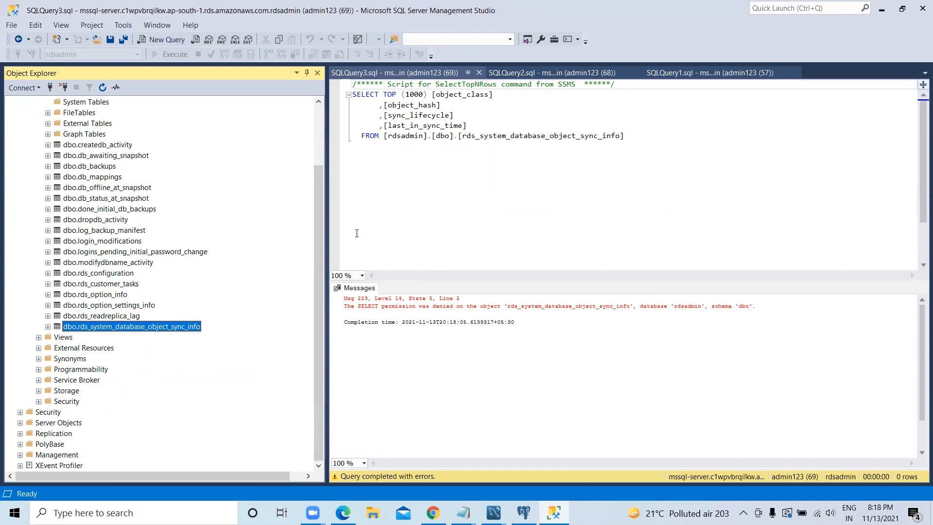
Step: Shorten the column last_in_sync_time to last_c_time in the object sync info query, and execute it
{"action": "left_click", "coordinate": [425, 127]}
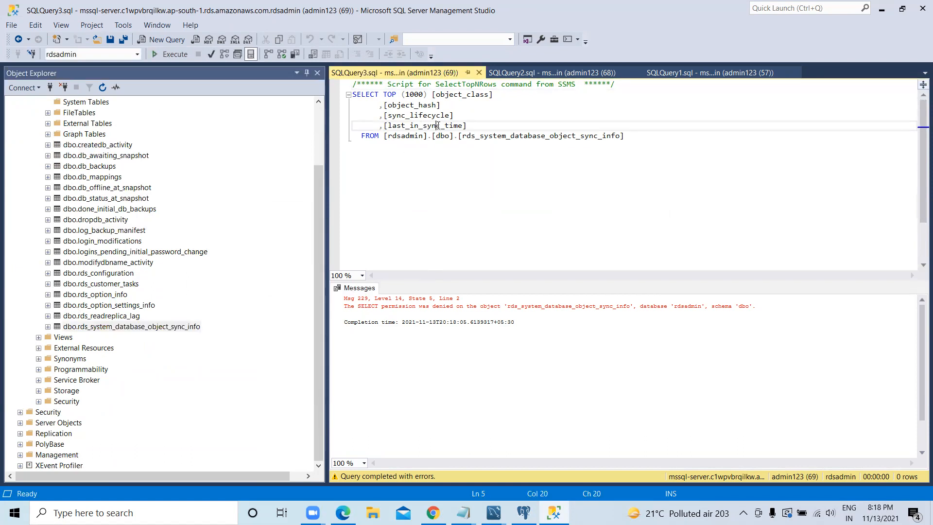
{"action": "key", "text": "BackSpace"}
{"action": "key", "text": "BackSpace"}
{"action": "key", "text": "BackSpace"}
{"action": "key", "text": "BackSpace"}
{"action": "key", "text": "BackSpace"}
{"action": "key", "text": "BackSpace"}
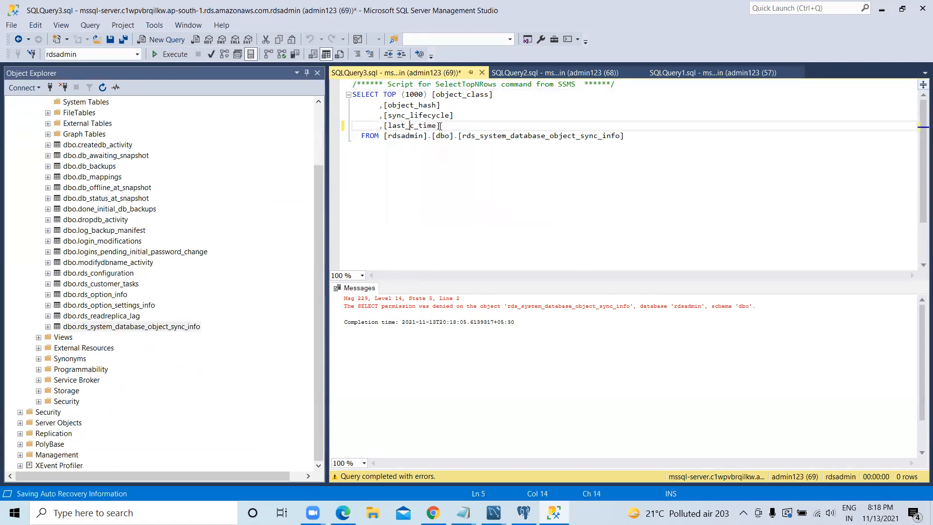
{"action": "left_click", "coordinate": [168, 55]}
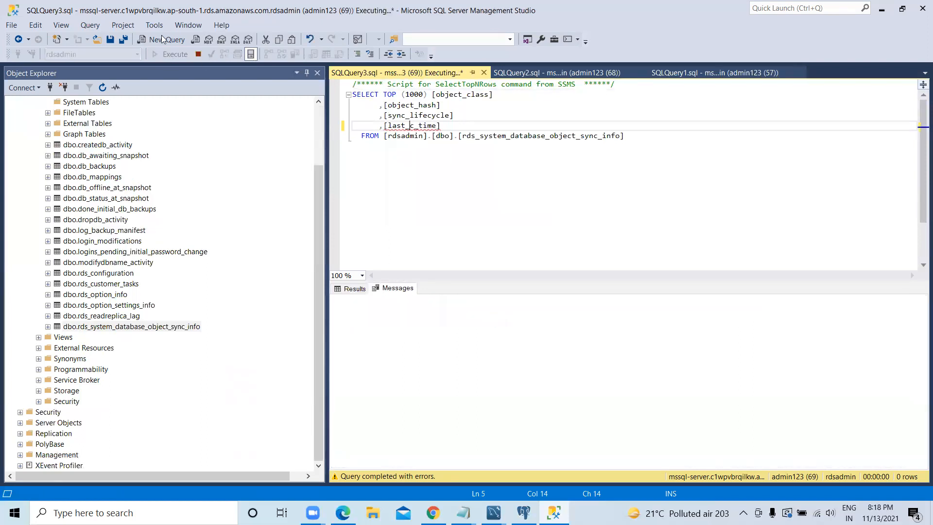
Step: Create a new query on rdsadmin containing only the keyword select, and execute it
{"action": "left_click", "coordinate": [164, 43]}
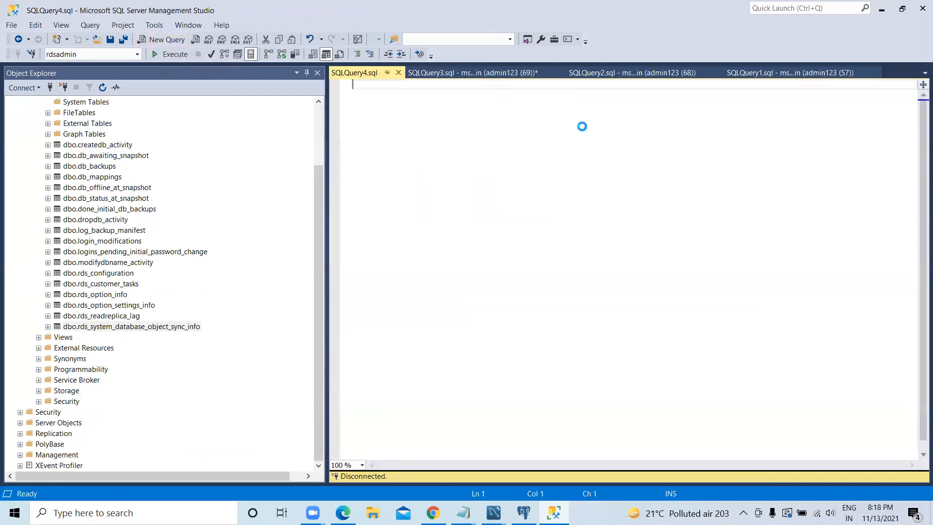
{"action": "type", "text": "se"}
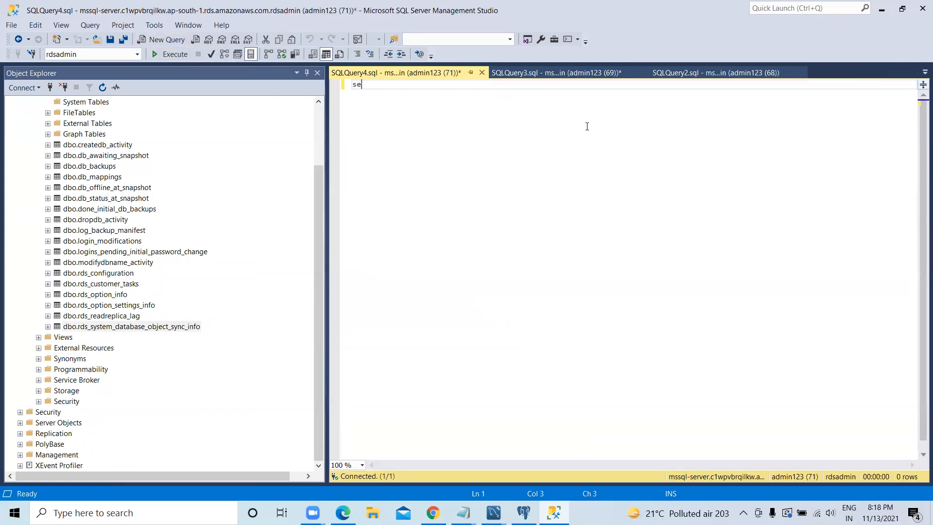
{"action": "type", "text": "lect"}
{"action": "key", "text": "Return"}
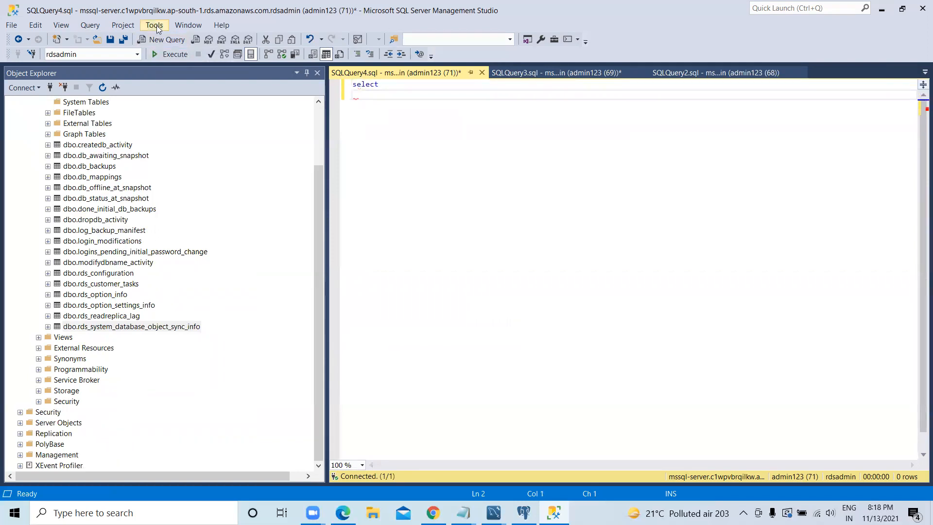
{"action": "left_click", "coordinate": [168, 54]}
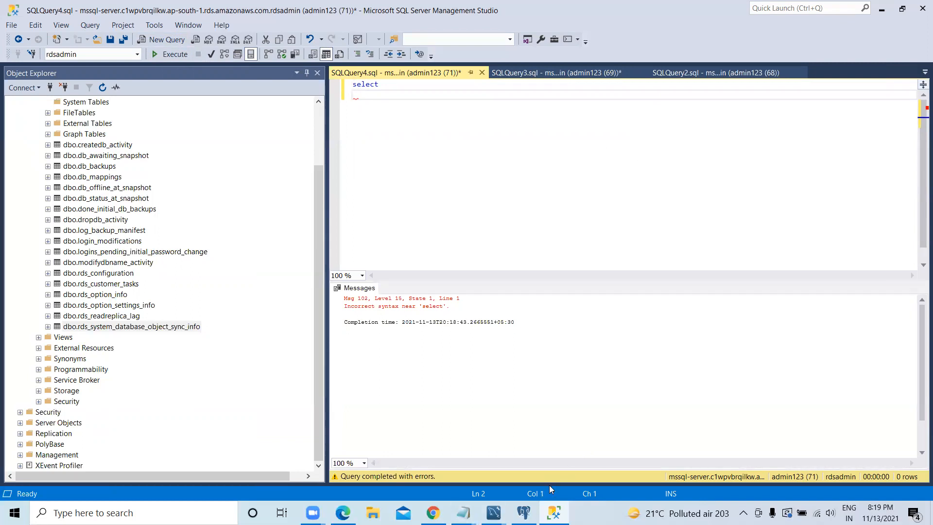
Step: Switch to the Amazon RDS console in the browser, show the list of databases, and start creating a database
{"action": "mouse_move", "coordinate": [463, 513]}
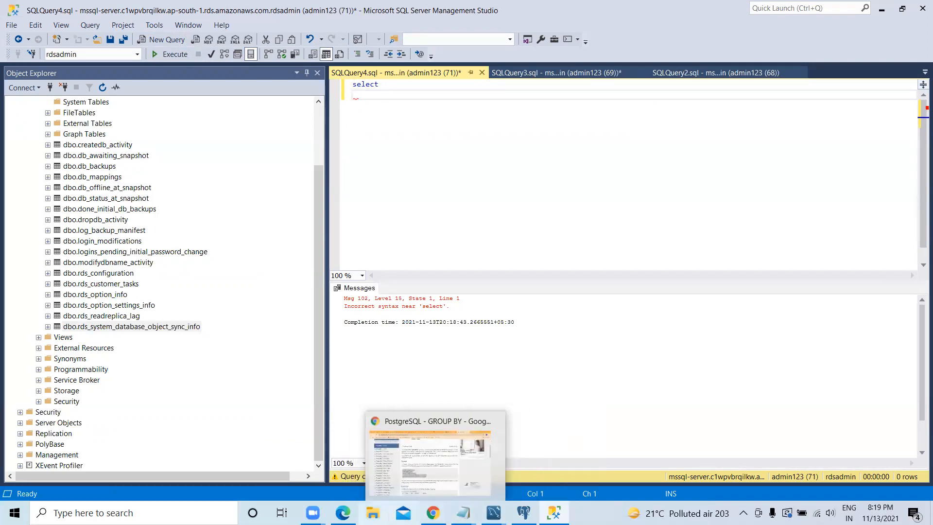
{"action": "left_click", "coordinate": [351, 424]}
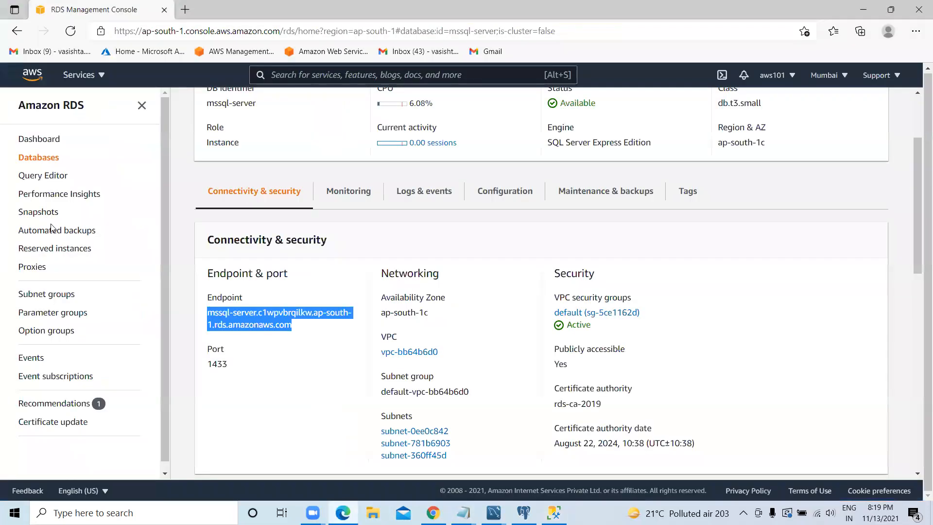
{"action": "left_click", "coordinate": [21, 161]}
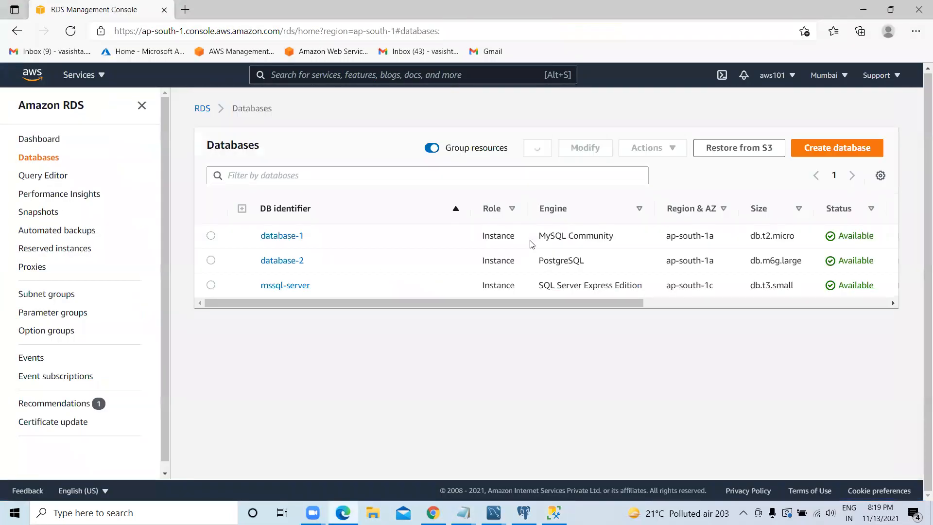
{"action": "left_click", "coordinate": [822, 154]}
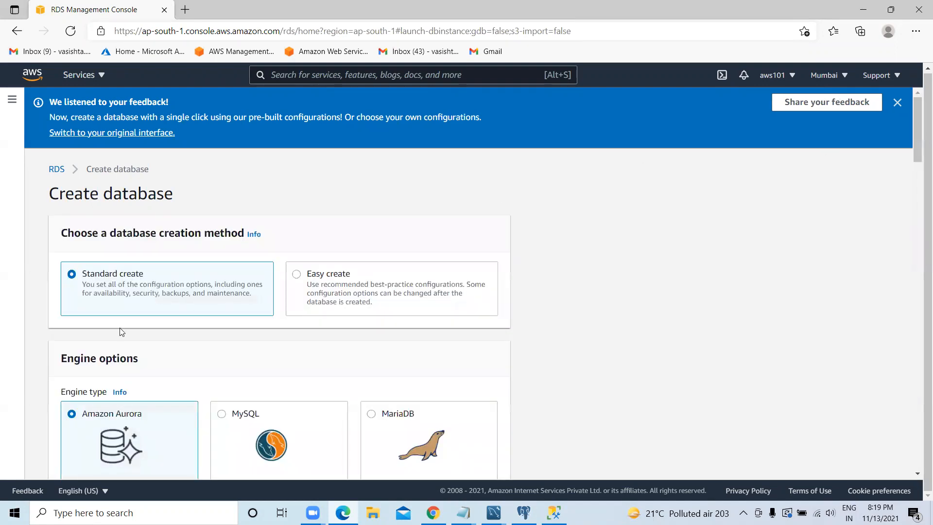
Step: Examine the engine types, editions and capacity types offered on the Create database page
{"action": "scroll", "coordinate": [122, 332], "scroll_direction": "down", "scroll_amount": 1}
{"action": "scroll", "coordinate": [379, 282], "scroll_direction": "down", "scroll_amount": 4}
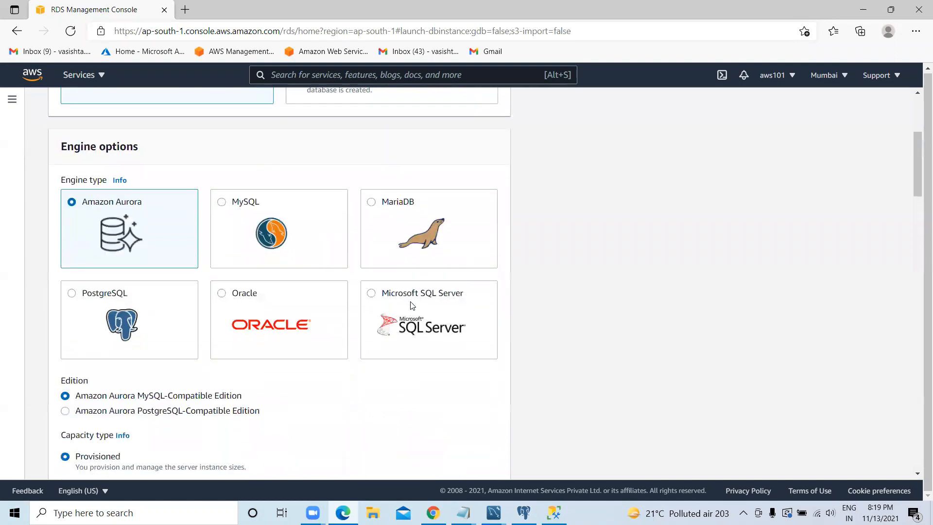
{"action": "scroll", "coordinate": [412, 306], "scroll_direction": "down", "scroll_amount": 7}
{"action": "scroll", "coordinate": [412, 306], "scroll_direction": "up", "scroll_amount": 4}
{"action": "scroll", "coordinate": [412, 305], "scroll_direction": "up", "scroll_amount": 2}
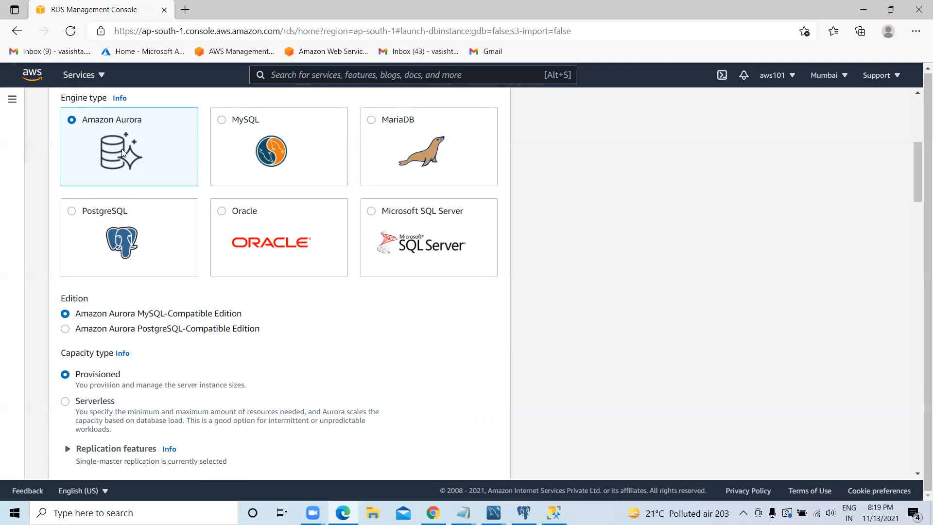
{"action": "scroll", "coordinate": [121, 155], "scroll_direction": "down", "scroll_amount": 6}
{"action": "scroll", "coordinate": [116, 184], "scroll_direction": "down", "scroll_amount": 2}
{"action": "scroll", "coordinate": [118, 185], "scroll_direction": "up", "scroll_amount": 10}
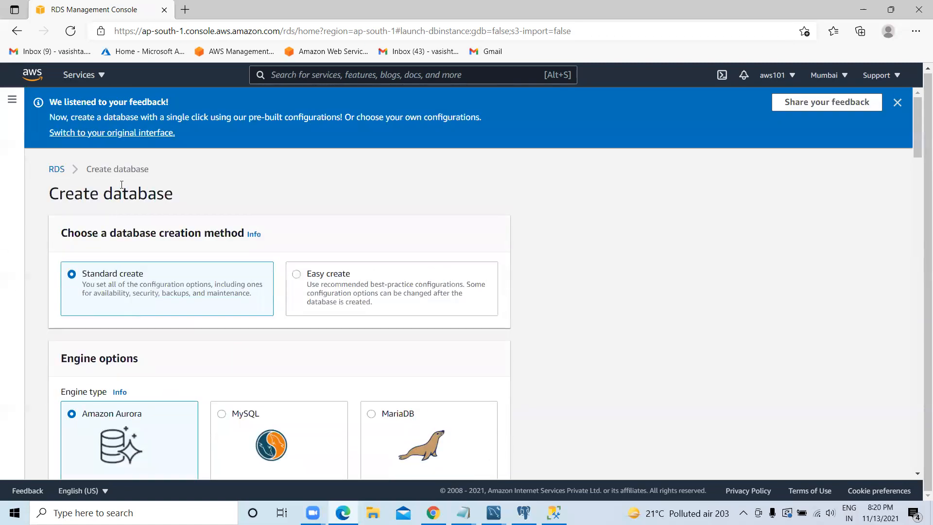
Step: Select MySQL as the engine type for the new RDS database
{"action": "scroll", "coordinate": [240, 279], "scroll_direction": "down", "scroll_amount": 5}
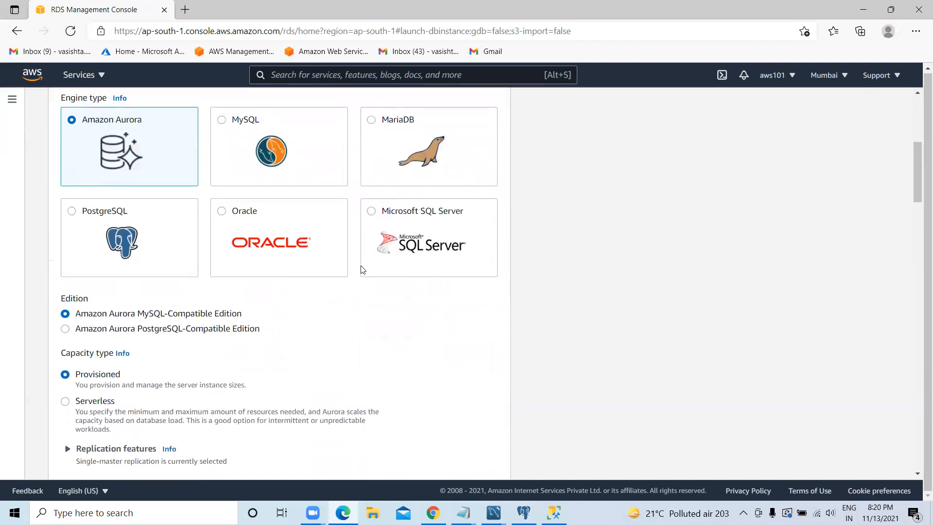
{"action": "left_click_drag", "start_coordinate": [255, 120], "coordinate": [244, 118]}
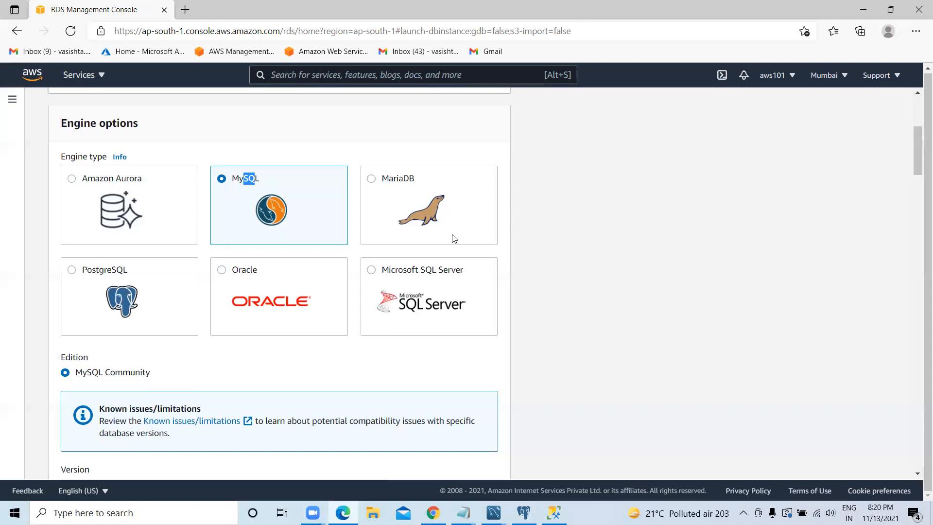
Step: Open the DynamoDB service from the list of all AWS services and dismiss the new console announcement
{"action": "left_click", "coordinate": [271, 73]}
{"action": "left_click", "coordinate": [101, 78]}
{"action": "scroll", "coordinate": [418, 238], "scroll_direction": "down", "scroll_amount": 6}
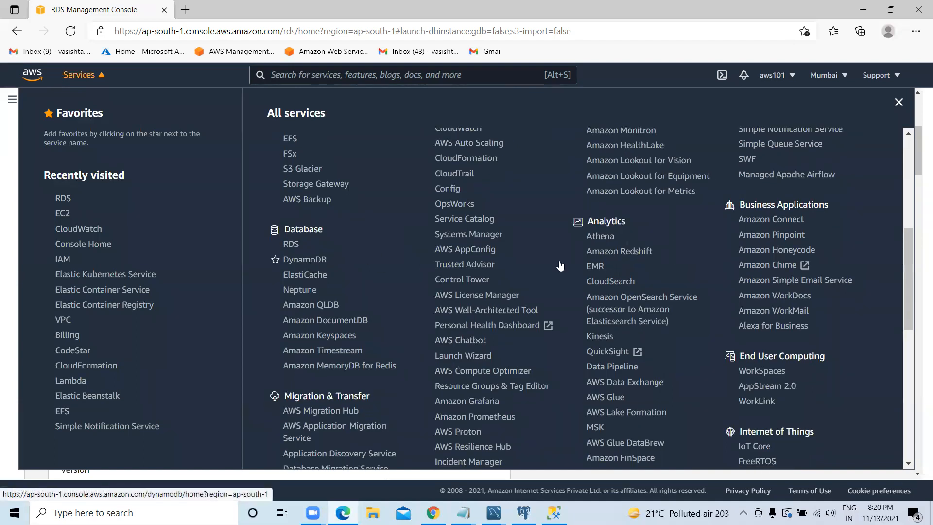
{"action": "left_click", "coordinate": [603, 256]}
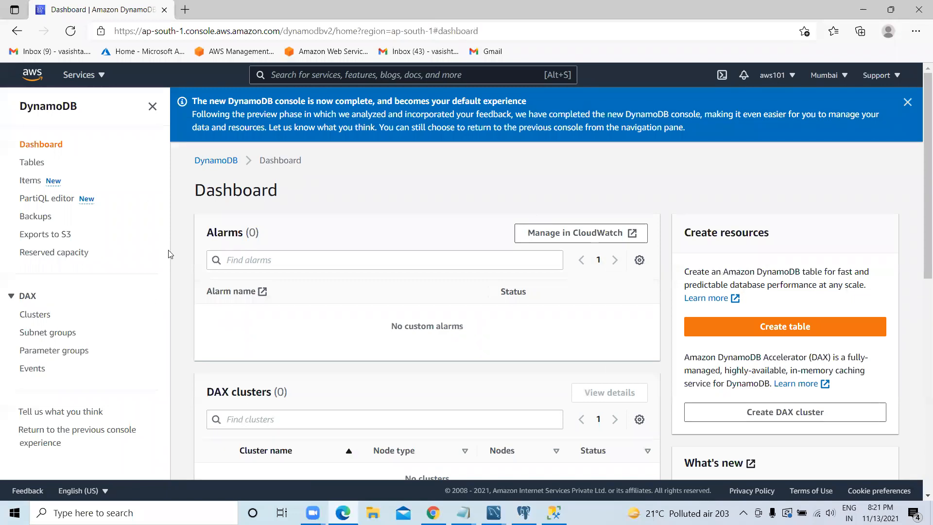
{"action": "left_click", "coordinate": [907, 104]}
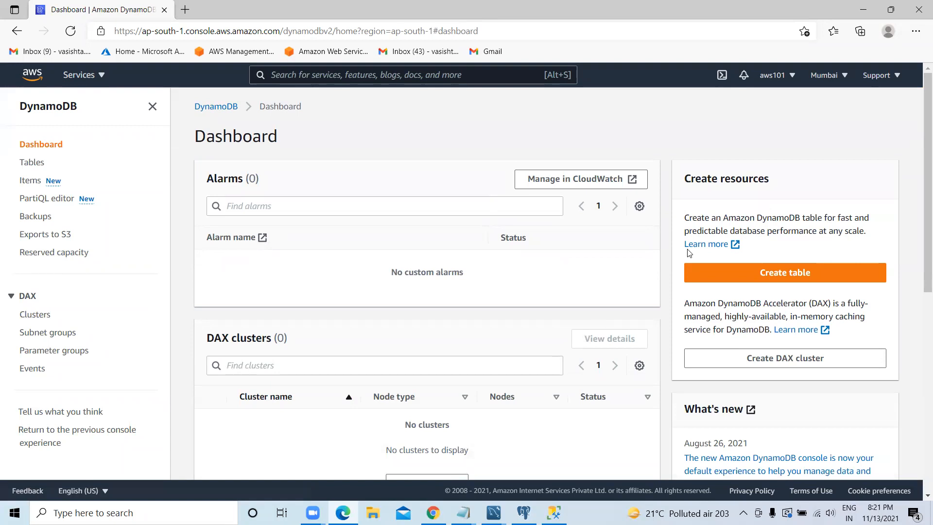
Step: Start creating a DynamoDB table and name it saleddb
{"action": "left_click", "coordinate": [796, 276]}
{"action": "left_click", "coordinate": [99, 256]}
{"action": "type", "text": "sampl"}
{"action": "key", "text": "BackSpace"}
{"action": "key", "text": "BackSpace"}
{"action": "key", "text": "BackSpace"}
{"action": "key", "text": "BackSpace"}
{"action": "type", "text": "saleddb"}
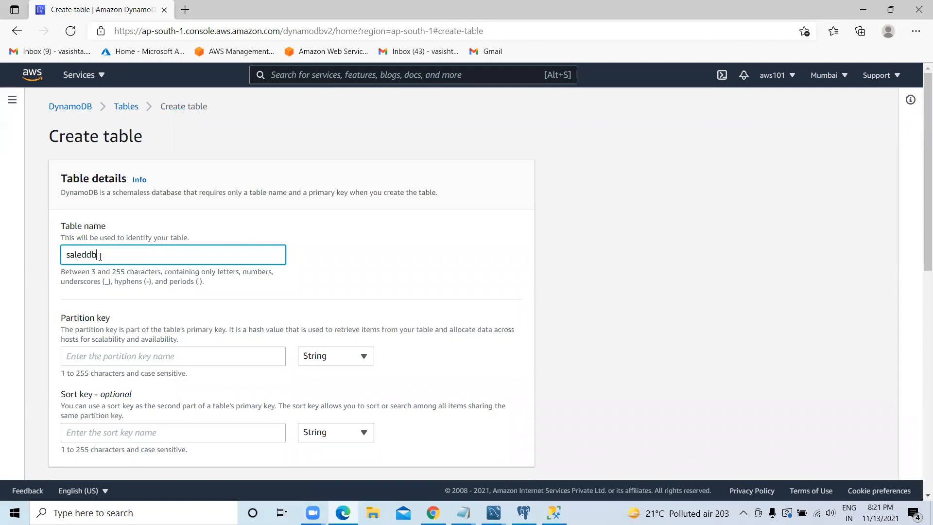
Step: Enter salesinfo as the partition key of the saleddb table
{"action": "left_click", "coordinate": [121, 357]}
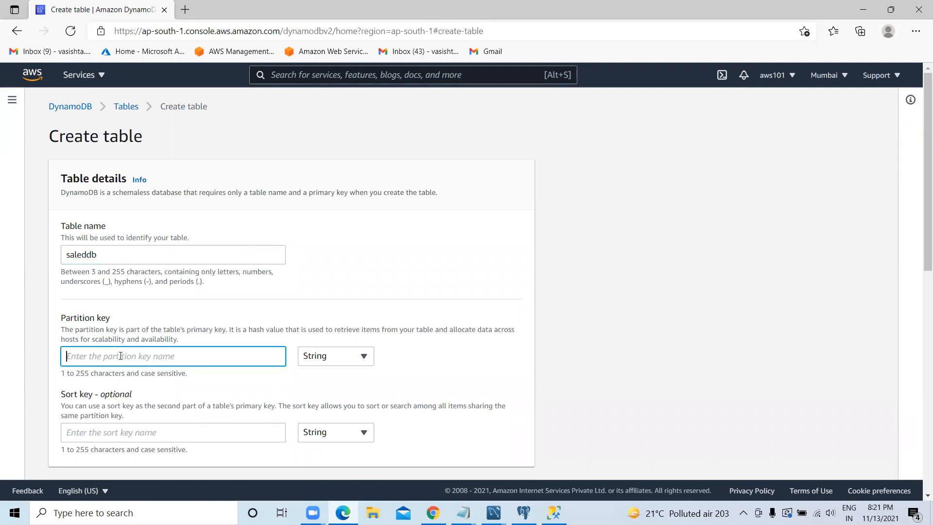
{"action": "type", "text": "saled"}
{"action": "key", "text": "BackSpace"}
{"action": "key", "text": "BackSpace"}
{"action": "key", "text": "BackSpace"}
{"action": "key", "text": "BackSpace"}
{"action": "key", "text": "BackSpace"}
{"action": "type", "text": "salesinfo"}
Step: Enter salesdept number as the table's sort key and set its data type to Number
{"action": "left_click", "coordinate": [113, 426]}
{"action": "type", "text": "saled"}
{"action": "key", "text": "BackSpace"}
{"action": "type", "text": "s"}
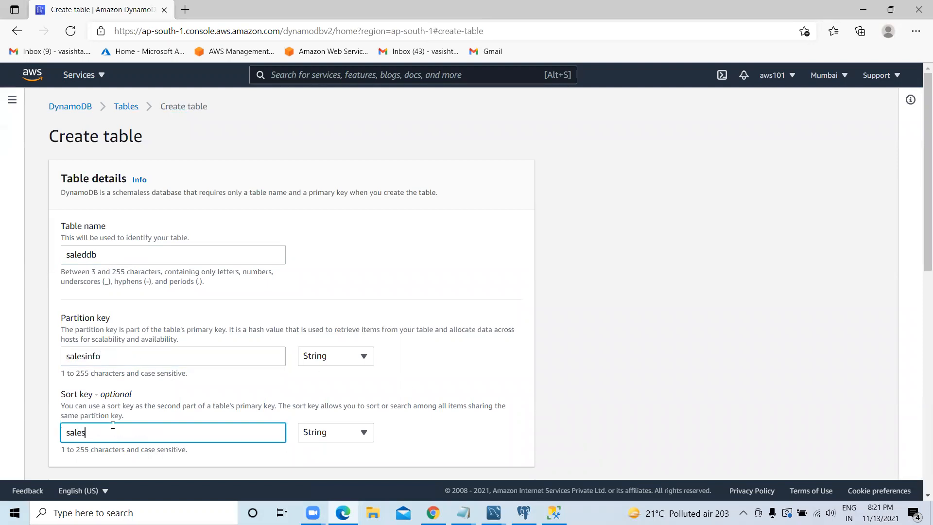
{"action": "type", "text": "dept number"}
{"action": "left_click", "coordinate": [340, 438]}
{"action": "left_click", "coordinate": [328, 391]}
Step: Create the saleddb table with the default settings and no tags
{"action": "scroll", "coordinate": [405, 394], "scroll_direction": "down", "scroll_amount": 5}
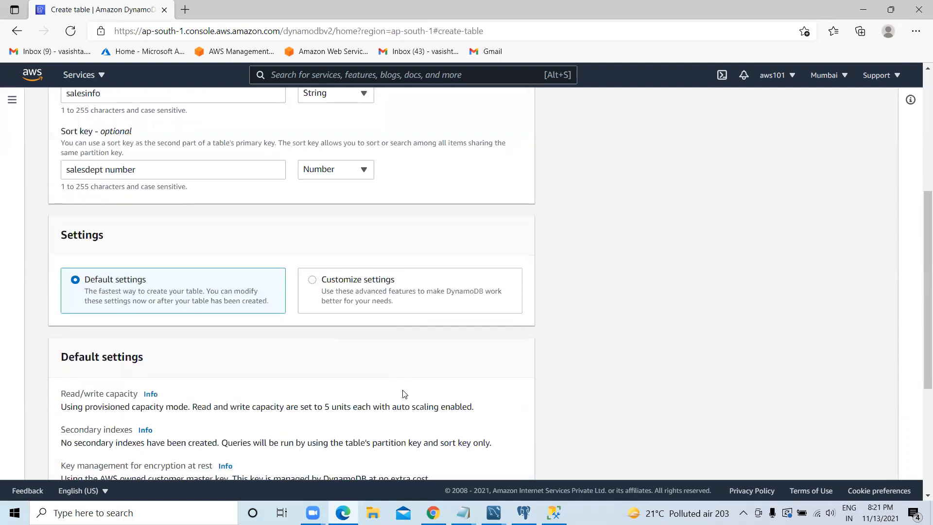
{"action": "scroll", "coordinate": [345, 282], "scroll_direction": "down", "scroll_amount": 3}
{"action": "scroll", "coordinate": [322, 300], "scroll_direction": "down", "scroll_amount": 3}
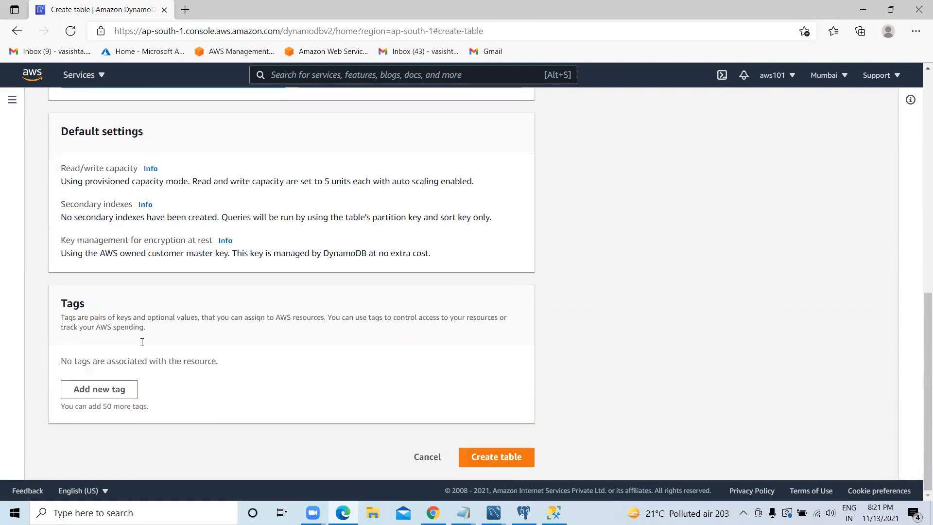
{"action": "left_click", "coordinate": [493, 457]}
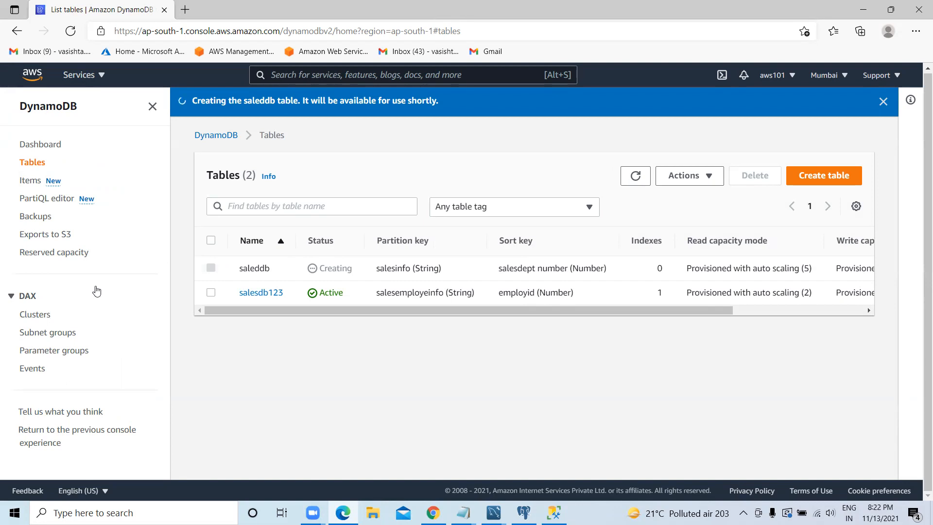
Step: Show the indexes of the salesdb123 table and start creating a global secondary index for it
{"action": "left_click", "coordinate": [252, 293]}
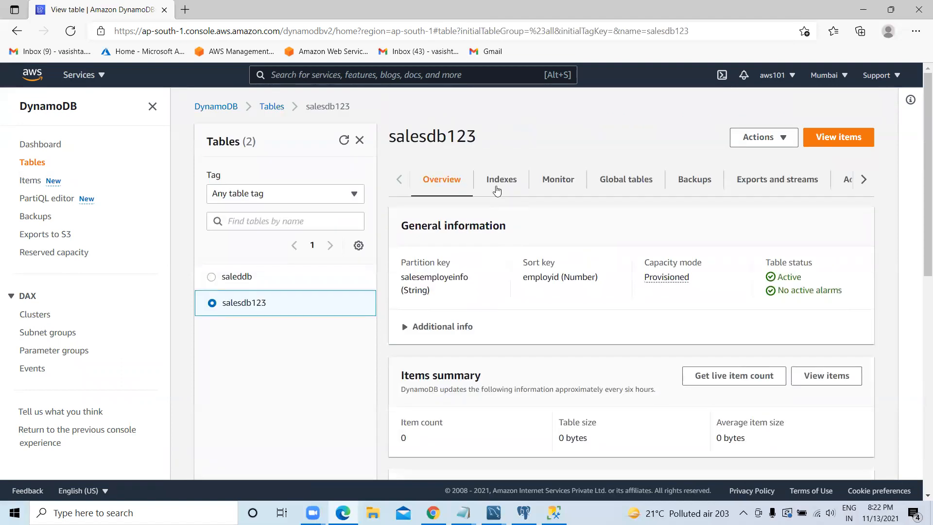
{"action": "left_click", "coordinate": [498, 188]}
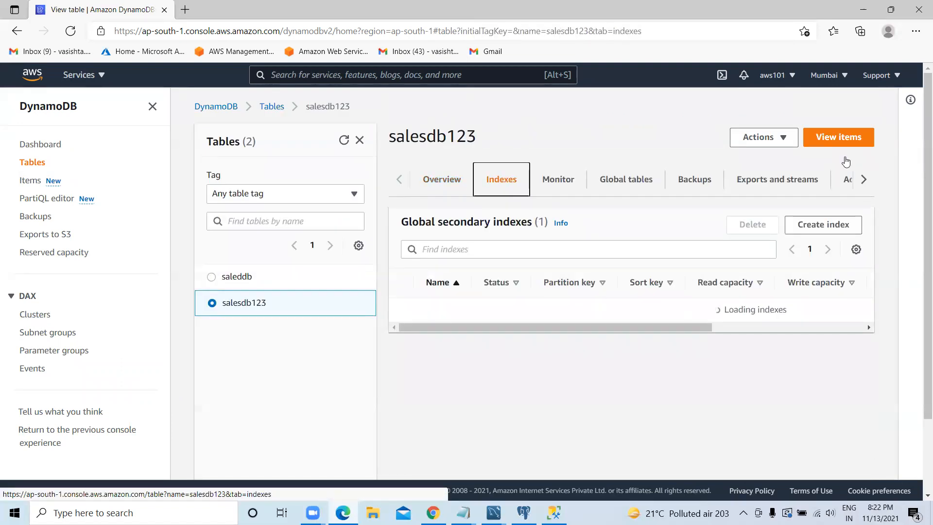
{"action": "left_click", "coordinate": [777, 141]}
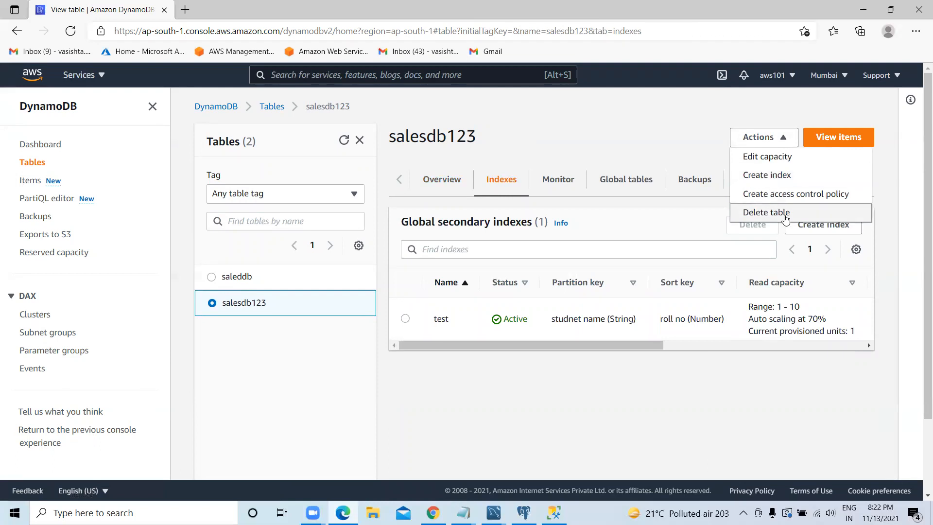
{"action": "left_click", "coordinate": [776, 176]}
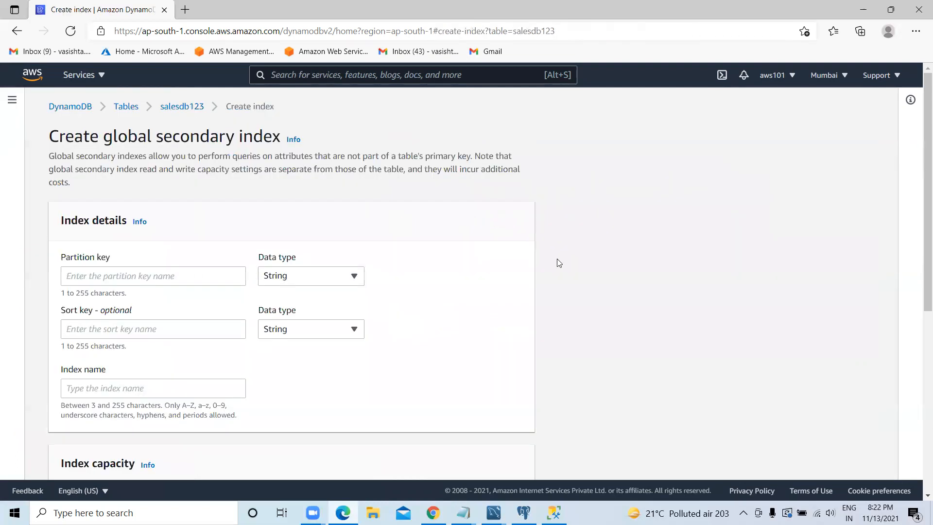
Step: Set the attribute projections of the new index to Only keys
{"action": "scroll", "coordinate": [223, 319], "scroll_direction": "down", "scroll_amount": 3}
{"action": "scroll", "coordinate": [223, 325], "scroll_direction": "down", "scroll_amount": 15}
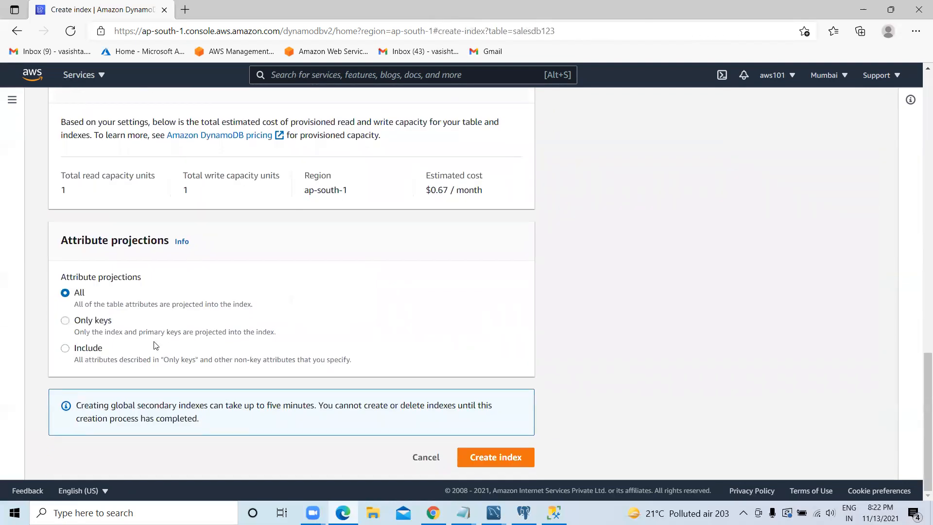
{"action": "left_click", "coordinate": [83, 322]}
Step: Examine the new index's estimated monthly cost, capacity settings and key fields
{"action": "scroll", "coordinate": [222, 353], "scroll_direction": "up", "scroll_amount": 4}
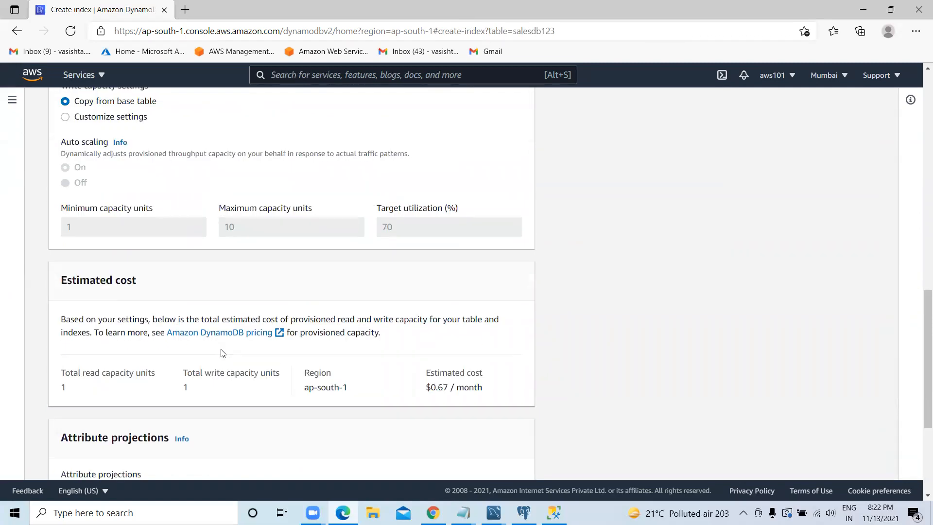
{"action": "left_click_drag", "start_coordinate": [486, 382], "coordinate": [427, 389]}
{"action": "mouse_move", "coordinate": [446, 424]}
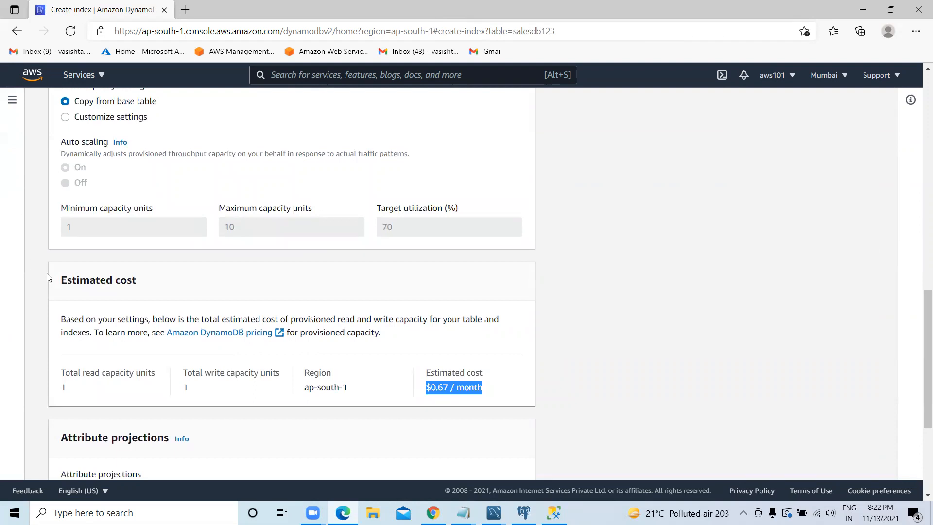
{"action": "scroll", "coordinate": [46, 276], "scroll_direction": "up", "scroll_amount": 15}
{"action": "scroll", "coordinate": [58, 301], "scroll_direction": "up", "scroll_amount": 1}
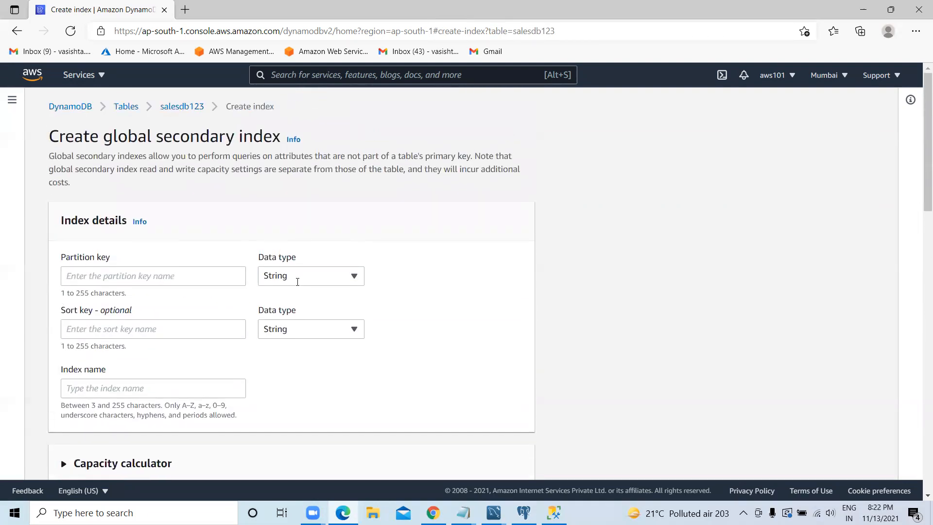
{"action": "scroll", "coordinate": [578, 295], "scroll_direction": "down", "scroll_amount": 9}
{"action": "scroll", "coordinate": [574, 305], "scroll_direction": "down", "scroll_amount": 9}
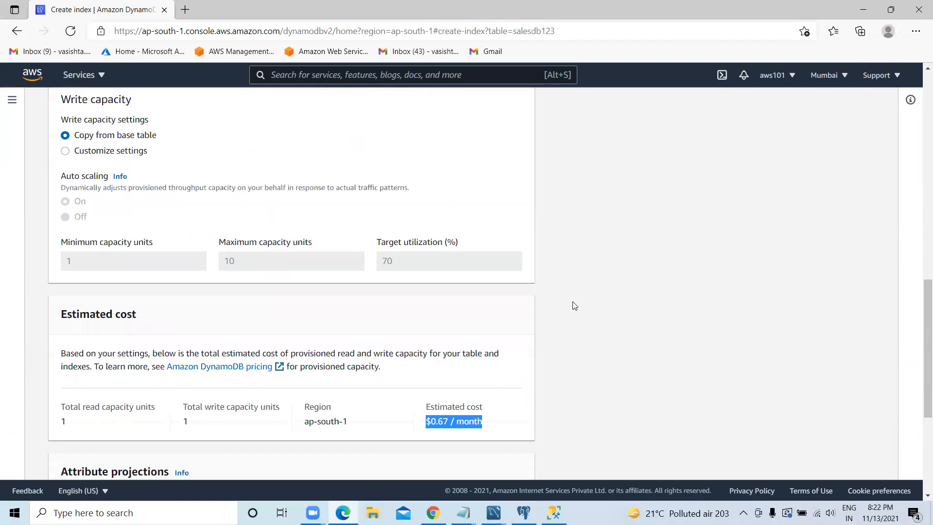
{"action": "scroll", "coordinate": [574, 305], "scroll_direction": "up", "scroll_amount": 15}
{"action": "scroll", "coordinate": [574, 305], "scroll_direction": "up", "scroll_amount": 3}
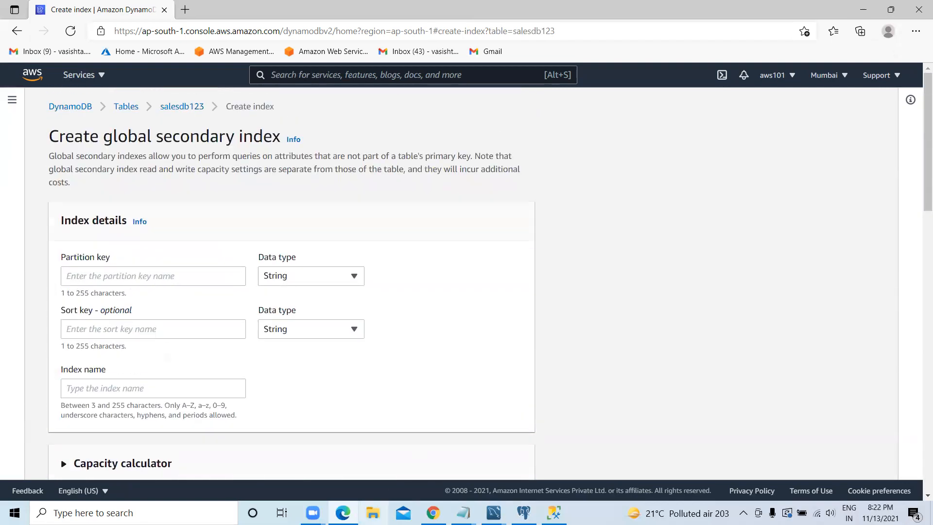
Step: Switch to the Chrome window with the PostgreSQL GROUP BY page
{"action": "mouse_move", "coordinate": [433, 513]}
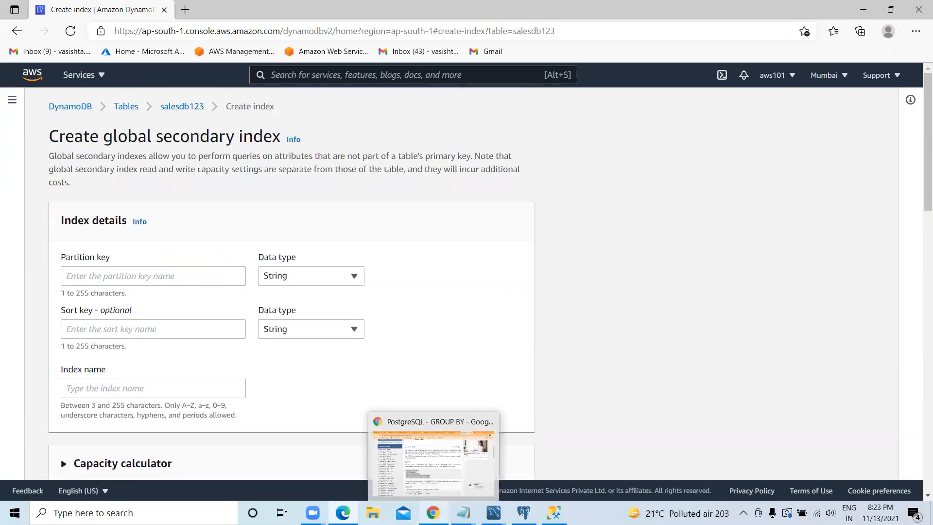
{"action": "left_click", "coordinate": [429, 482]}
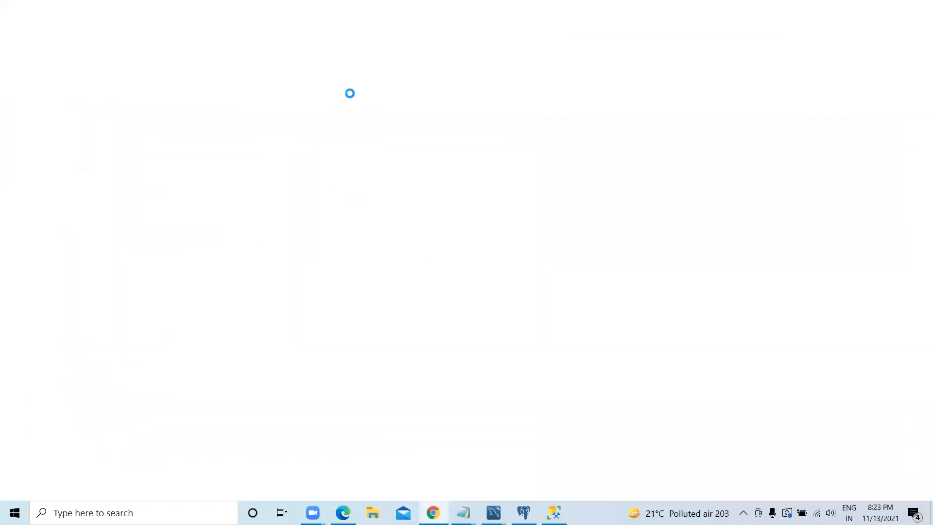
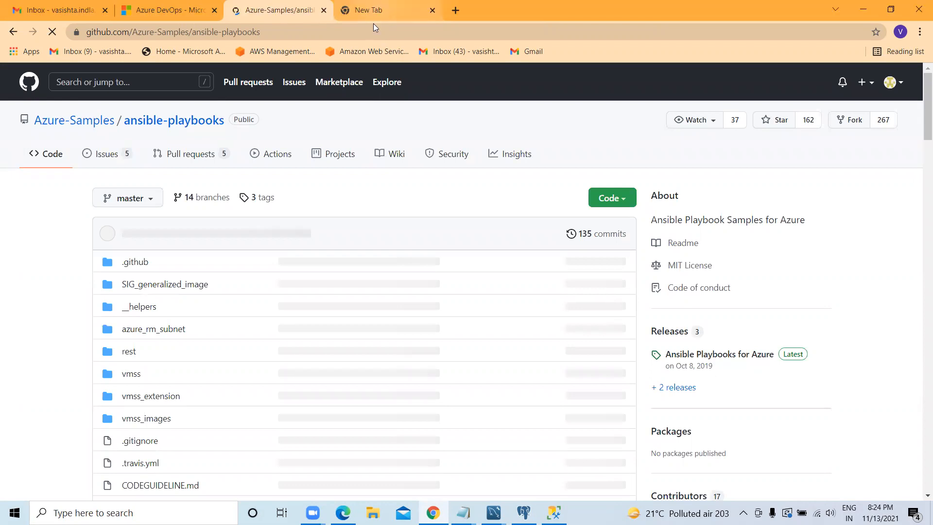
Step: Open the SAM agile board in Jira from the browsing history suggestions for "jira"
{"action": "left_click", "coordinate": [272, 33]}
{"action": "key", "text": "BackSpace"}
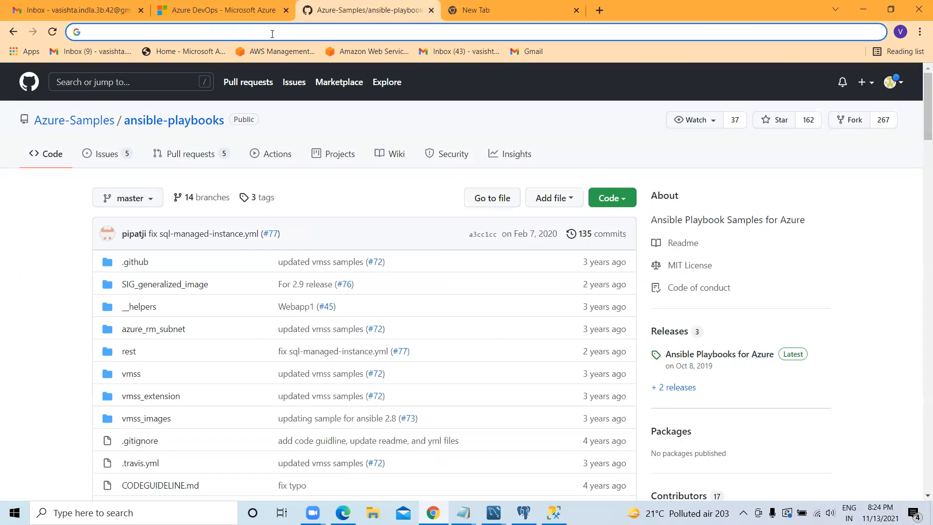
{"action": "type", "text": "ji"}
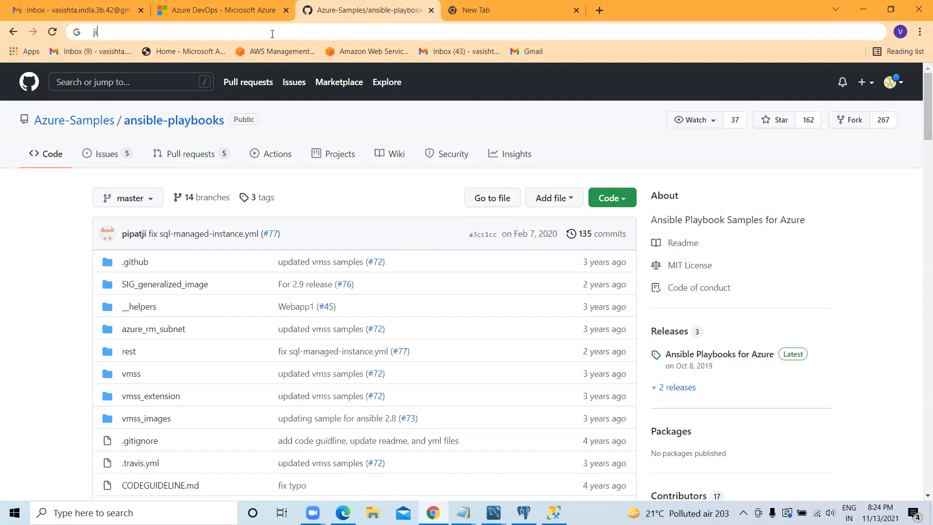
{"action": "type", "text": "ra"}
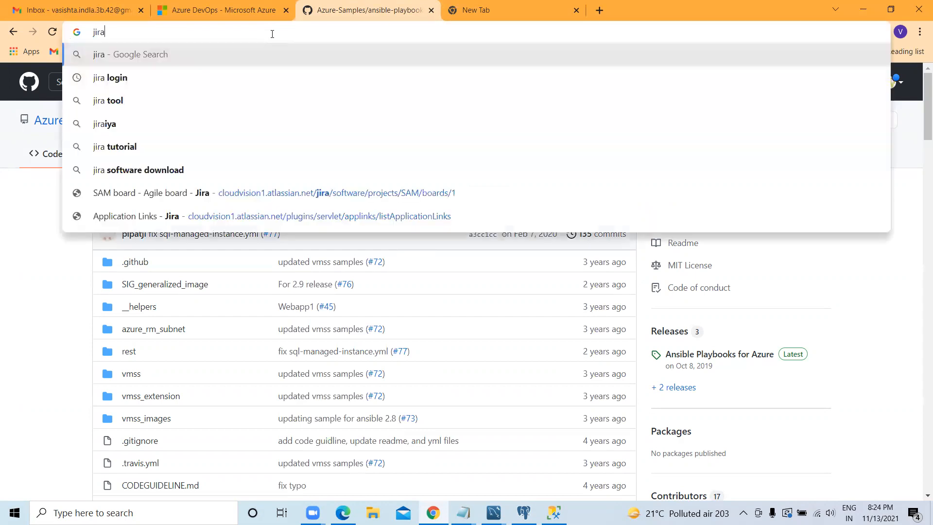
{"action": "left_click", "coordinate": [324, 195]}
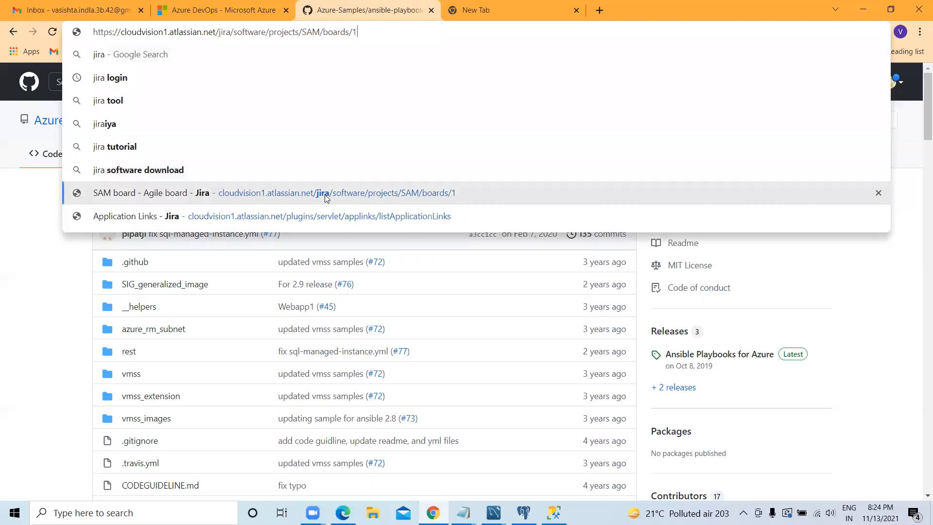
{"action": "left_click", "coordinate": [326, 197]}
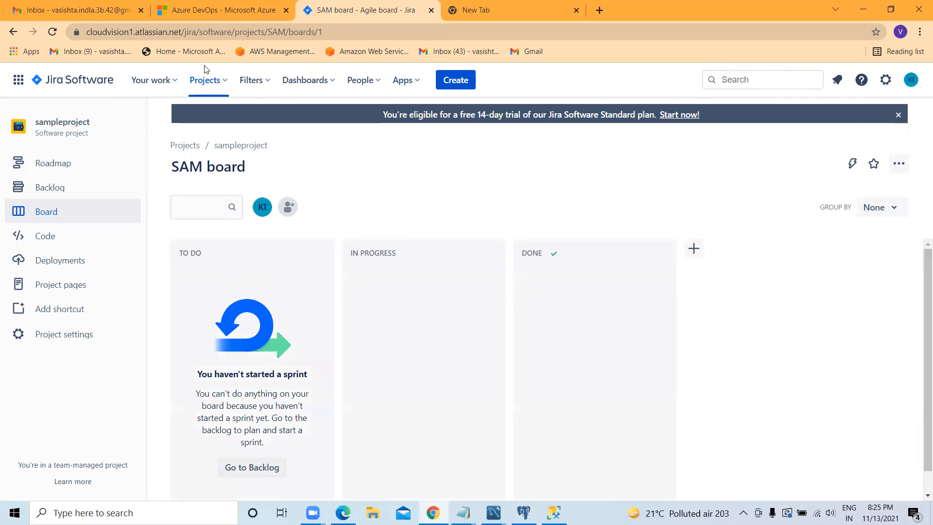
Step: Start creating a project from the list of all projects and open the Scrum template under Software development
{"action": "left_click", "coordinate": [225, 86]}
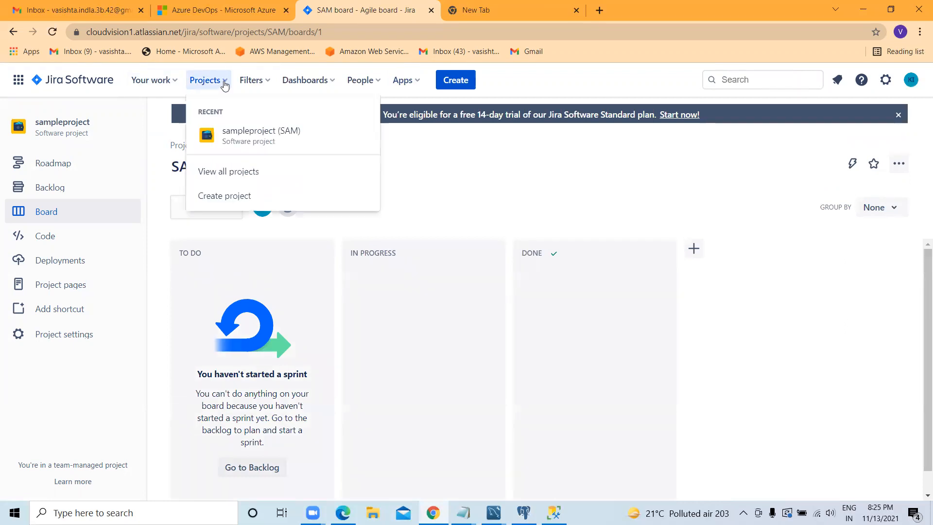
{"action": "left_click", "coordinate": [232, 173]}
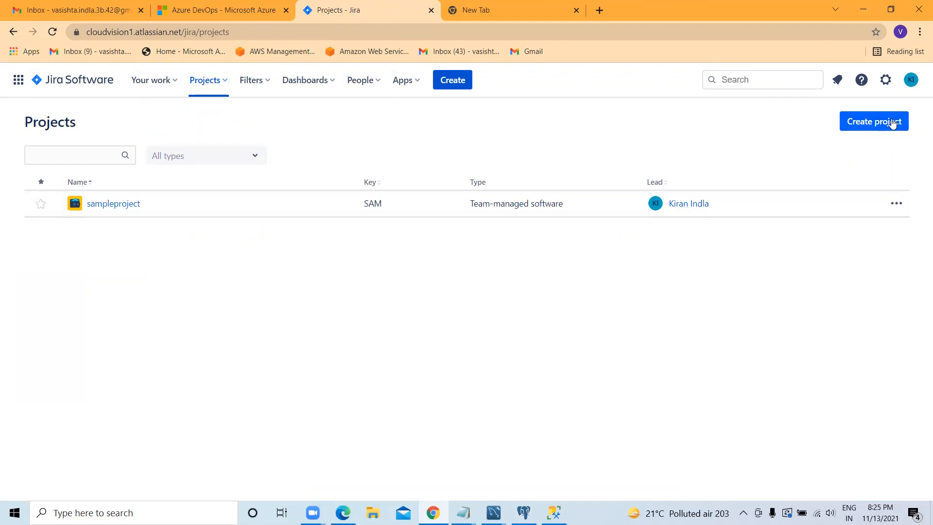
{"action": "left_click", "coordinate": [892, 123]}
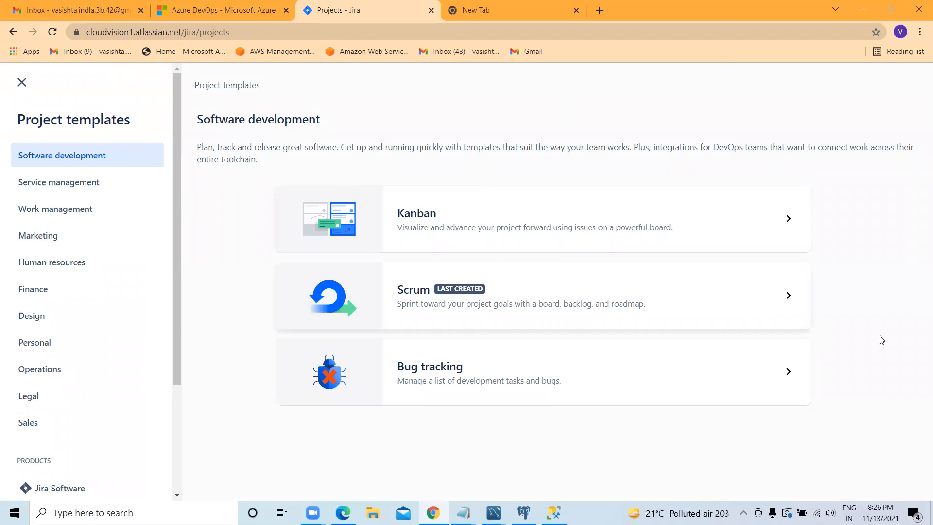
{"action": "left_click", "coordinate": [776, 304]}
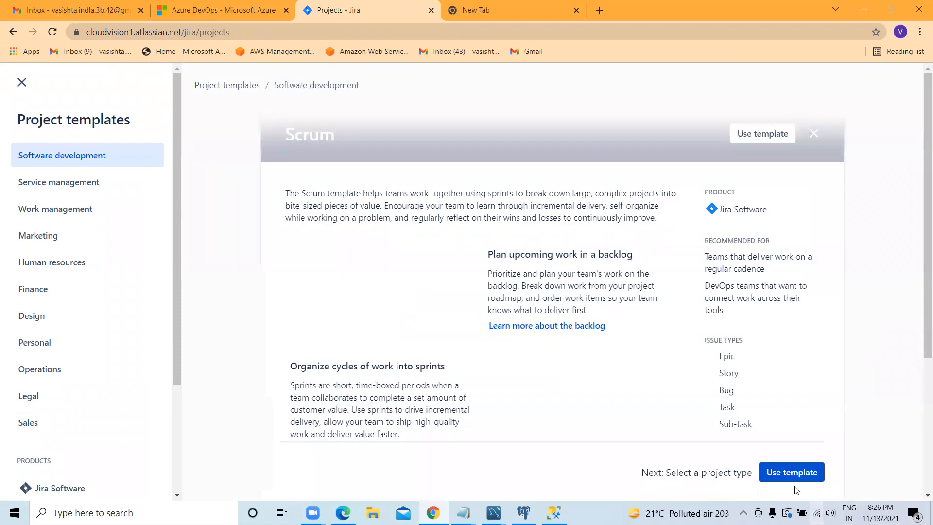
Step: Examine the Scrum template's description, recommended teams and issue types
{"action": "scroll", "coordinate": [519, 262], "scroll_direction": "down", "scroll_amount": 2}
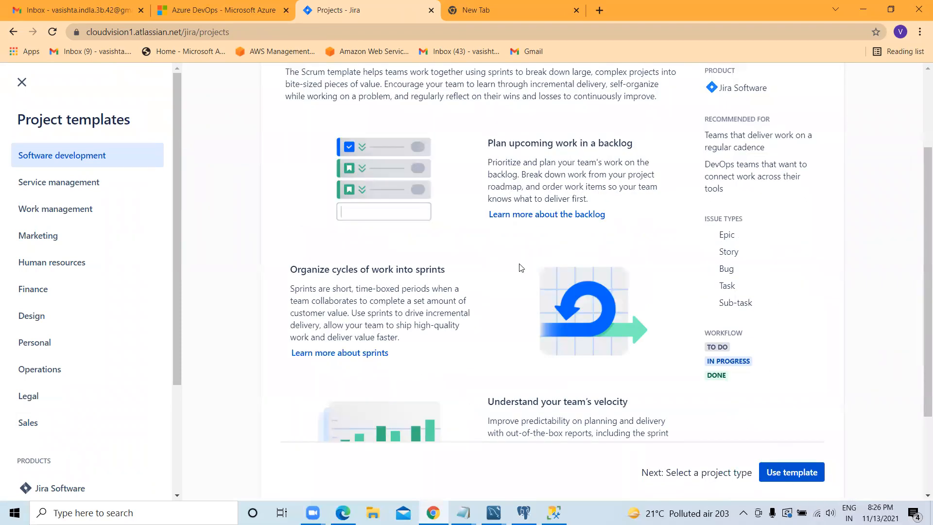
{"action": "scroll", "coordinate": [520, 267], "scroll_direction": "down", "scroll_amount": 2}
{"action": "scroll", "coordinate": [547, 282], "scroll_direction": "up", "scroll_amount": 2}
{"action": "double_click", "coordinate": [769, 178]}
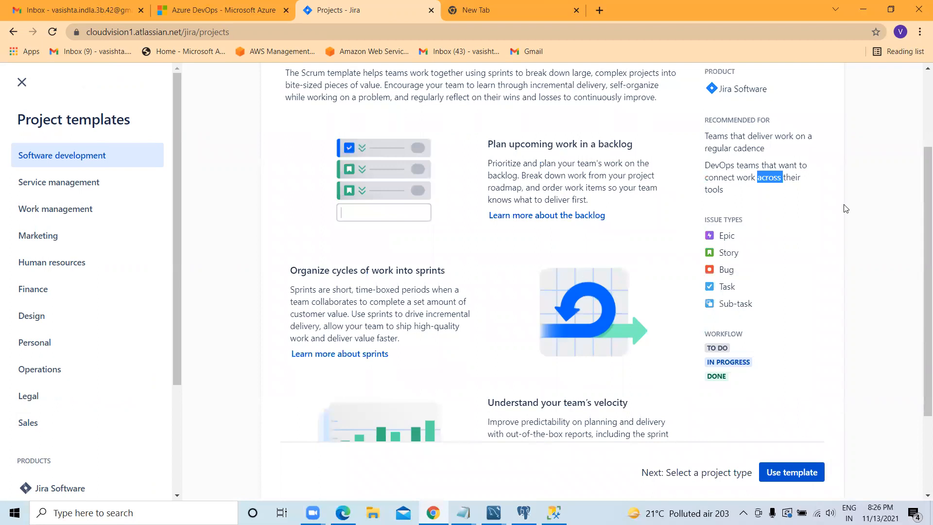
{"action": "left_click", "coordinate": [738, 238]}
{"action": "double_click", "coordinate": [722, 236]}
{"action": "left_click_drag", "start_coordinate": [735, 271], "coordinate": [698, 237]}
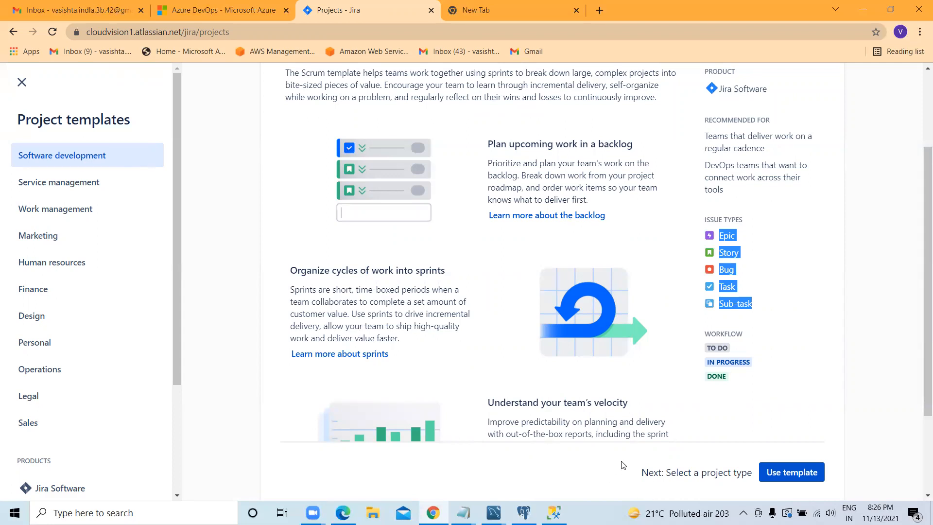
Step: Use the Scrum template and choose the company-managed project type
{"action": "scroll", "coordinate": [804, 395], "scroll_direction": "down", "scroll_amount": 1}
{"action": "left_click", "coordinate": [792, 473]}
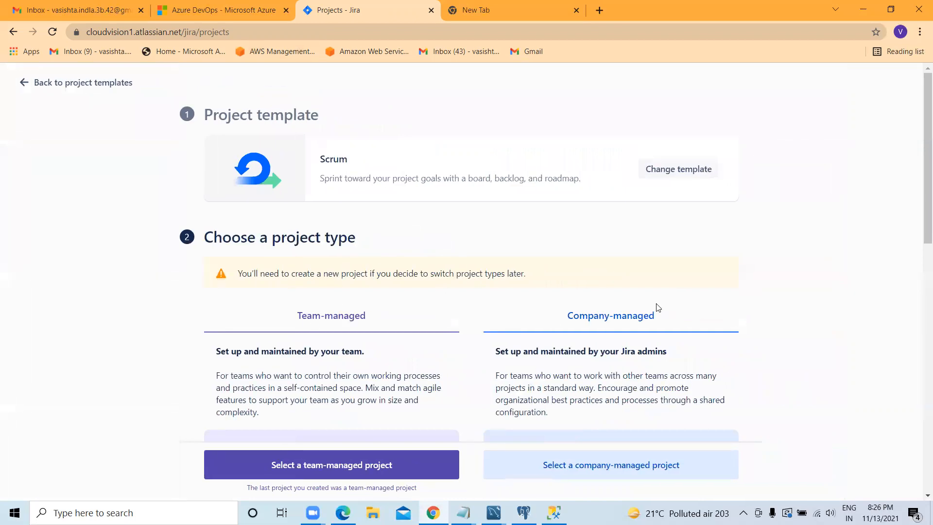
{"action": "scroll", "coordinate": [467, 408], "scroll_direction": "down", "scroll_amount": 3}
{"action": "scroll", "coordinate": [561, 425], "scroll_direction": "up", "scroll_amount": 3}
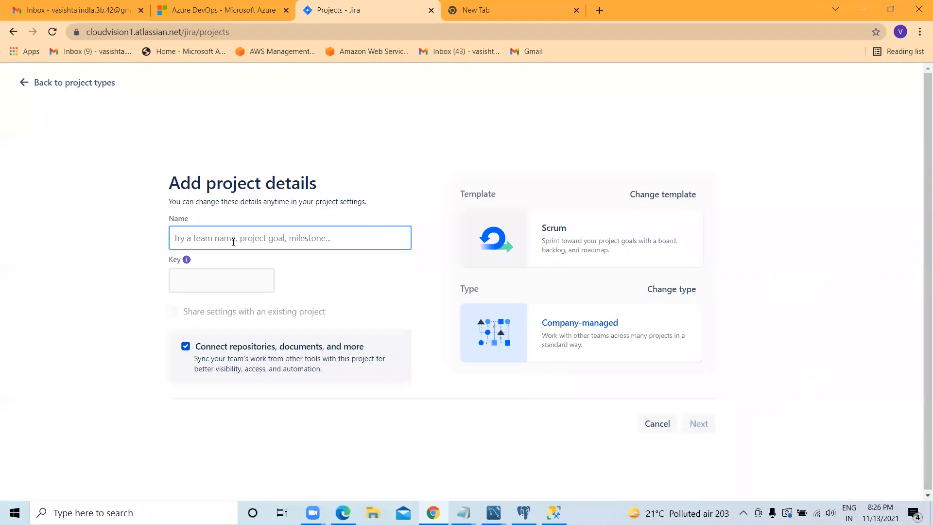
Step: Name the new project MobileTesting-Automation
{"action": "type", "text": "Mo"}
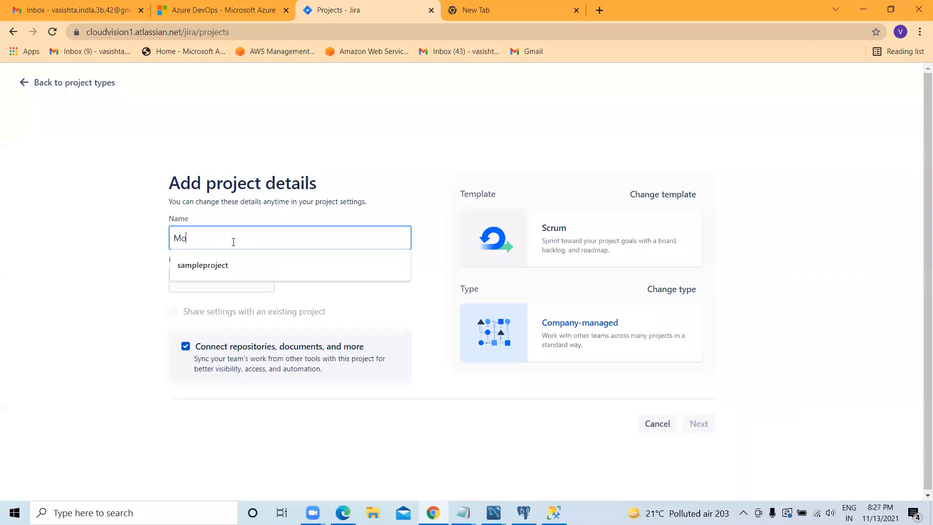
{"action": "type", "text": "bileT"}
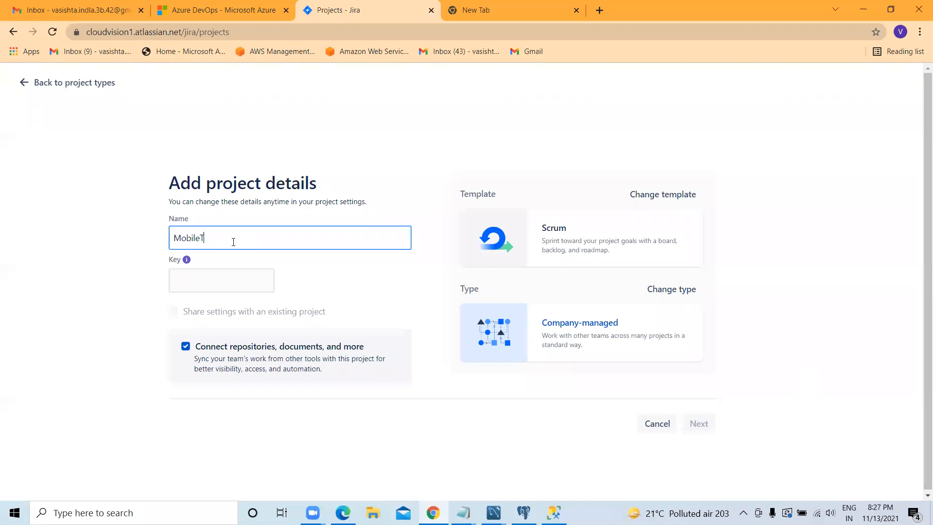
{"action": "type", "text": "esting-1"}
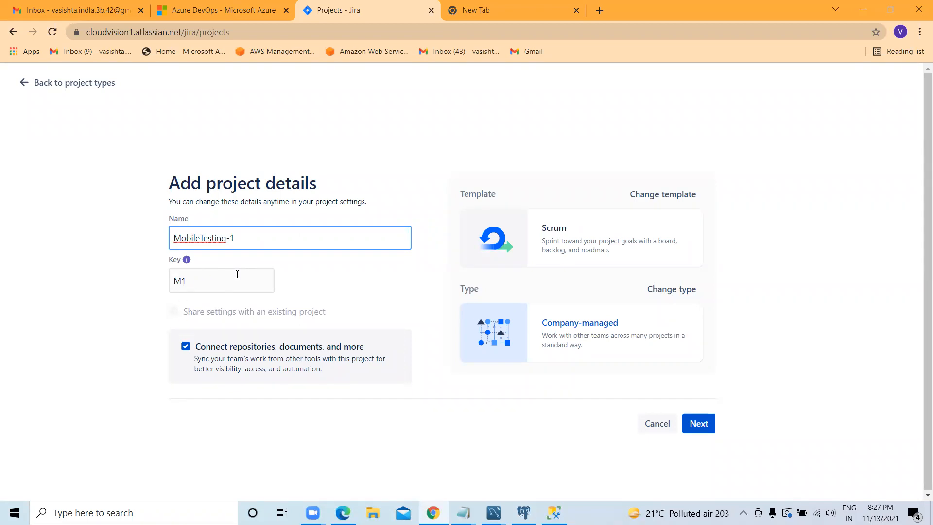
{"action": "key", "text": "BackSpace"}
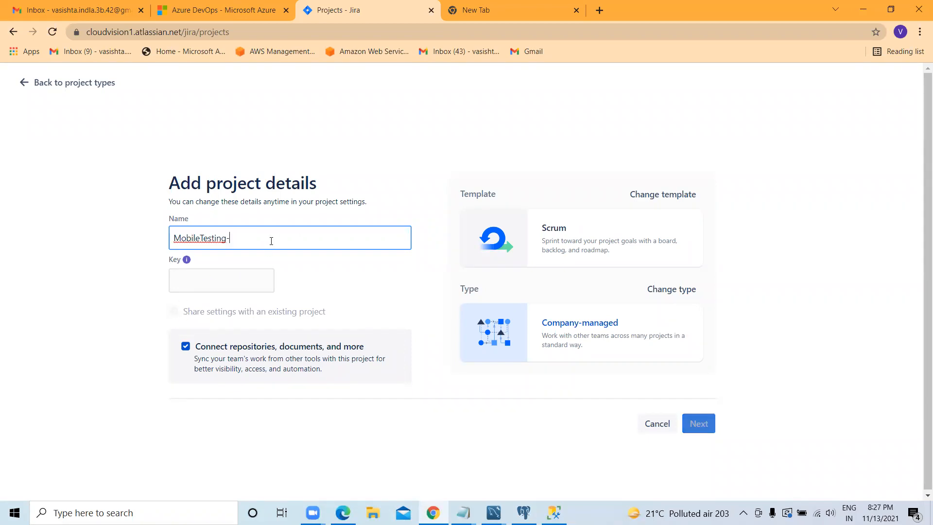
{"action": "type", "text": "Aut"}
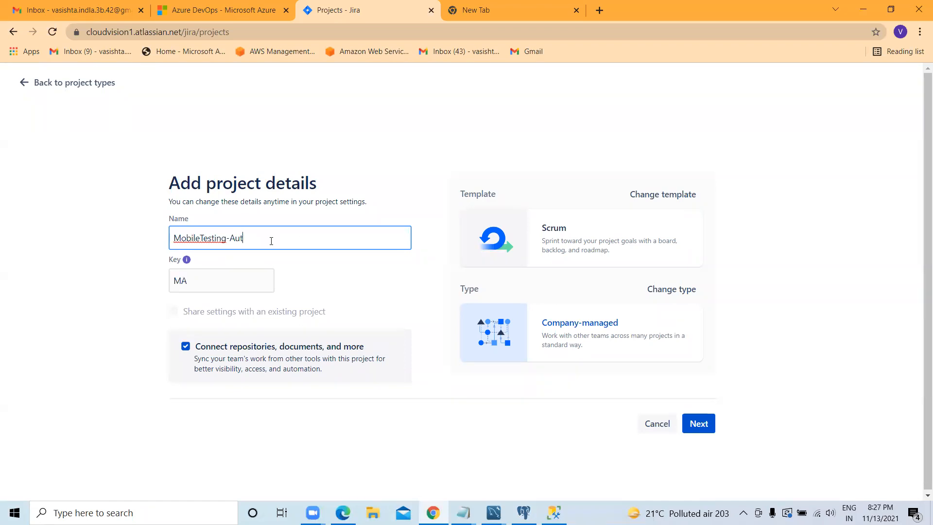
{"action": "type", "text": "o"}
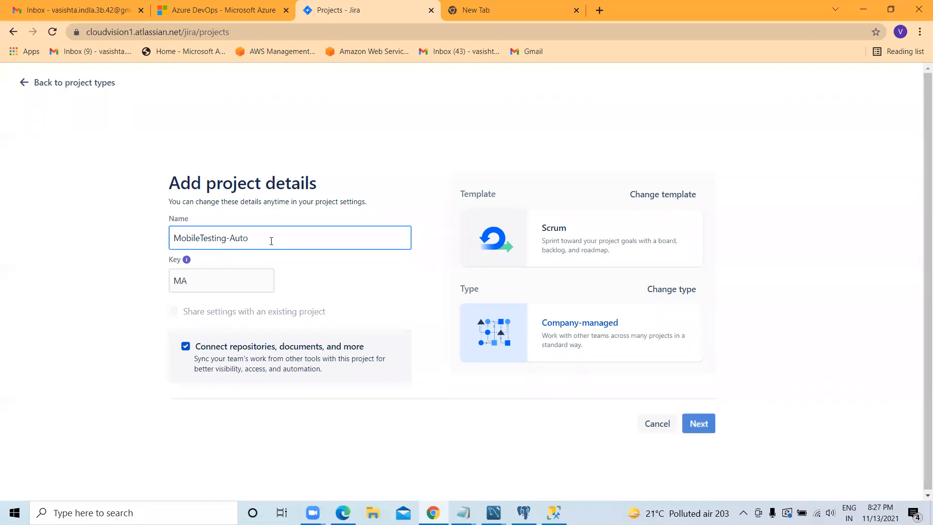
{"action": "type", "text": "mation"}
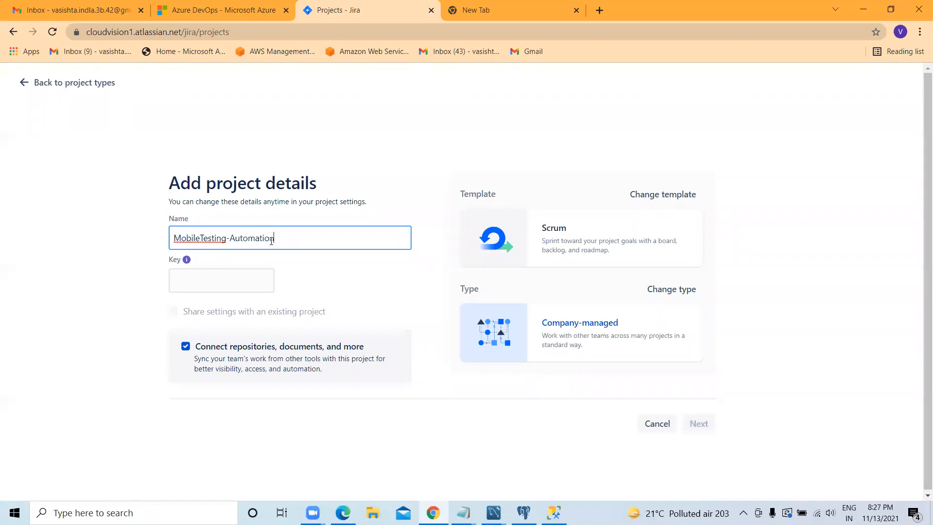
Step: Accept the suggested project key, create the project with a connected Bitbucket Cloud repository, and open it
{"action": "left_click", "coordinate": [210, 285]}
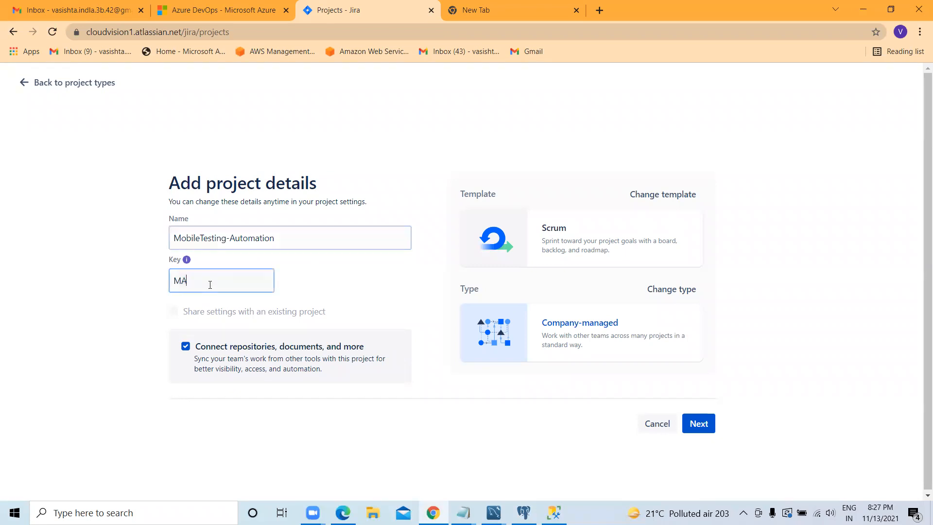
{"action": "key", "text": "shift+Left"}
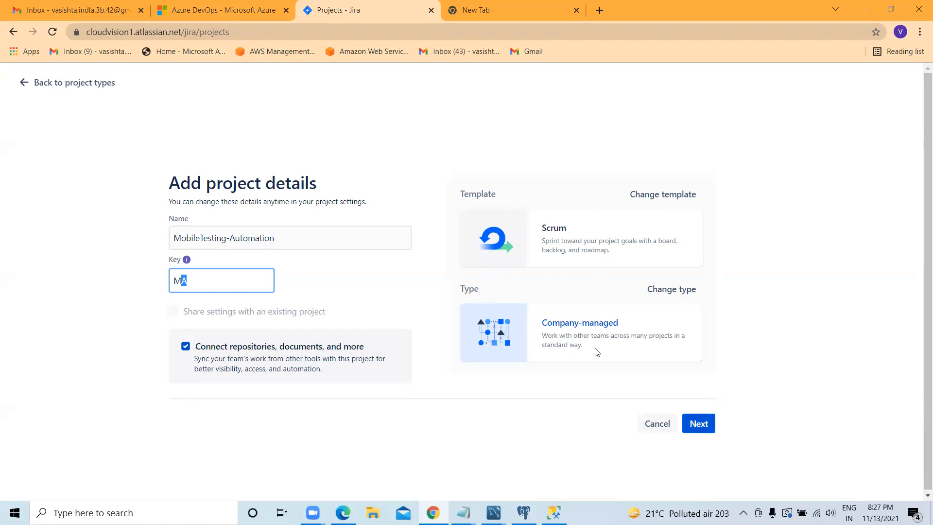
{"action": "left_click", "coordinate": [701, 427]}
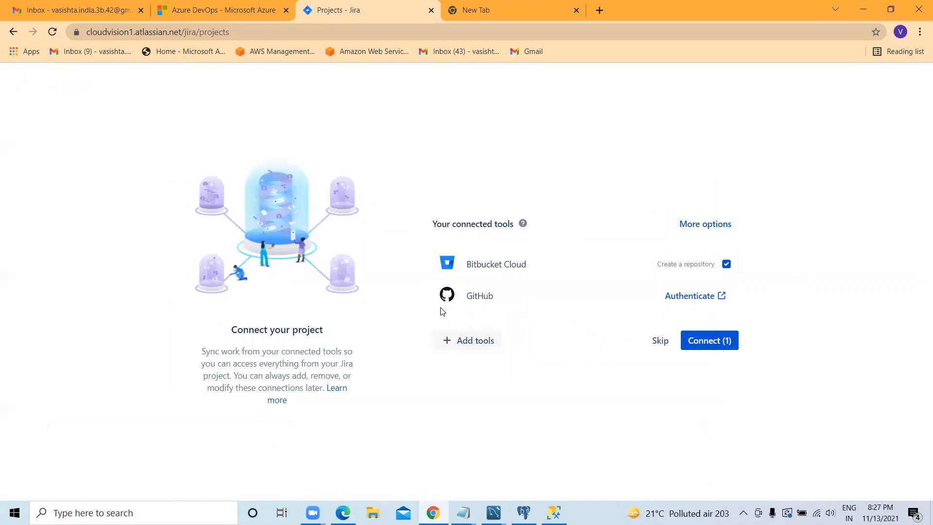
{"action": "left_click", "coordinate": [705, 347]}
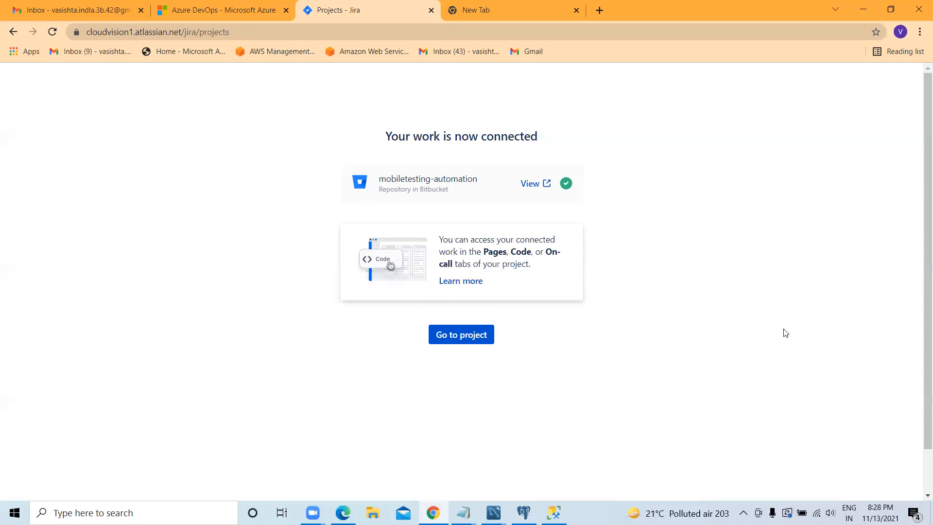
{"action": "left_click", "coordinate": [466, 336]}
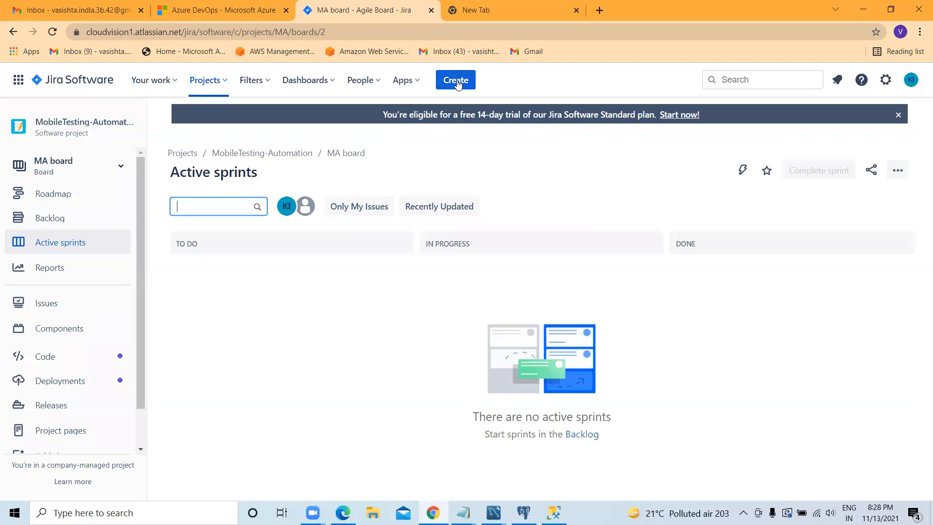
Step: Start creating an issue in MobileTesting-Automation and review the issue types, keeping Story selected
{"action": "key", "text": "c"}
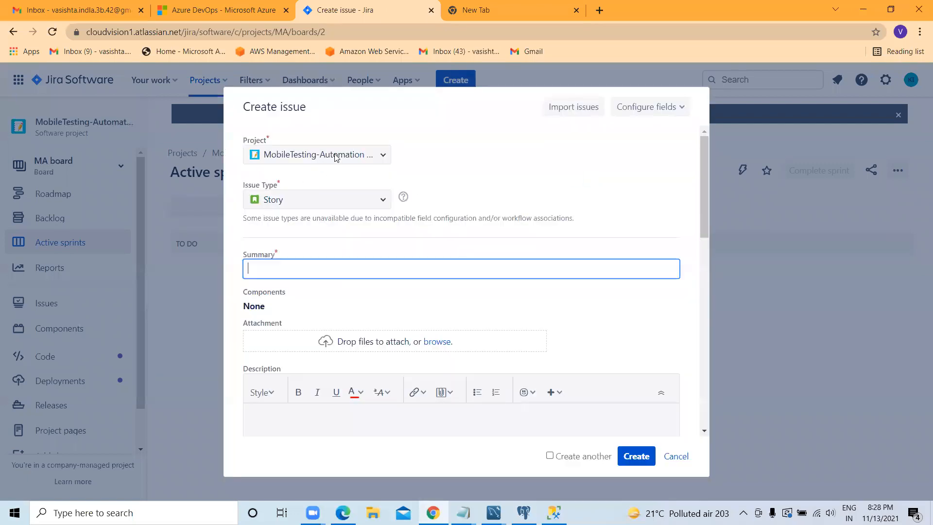
{"action": "left_click", "coordinate": [382, 156]}
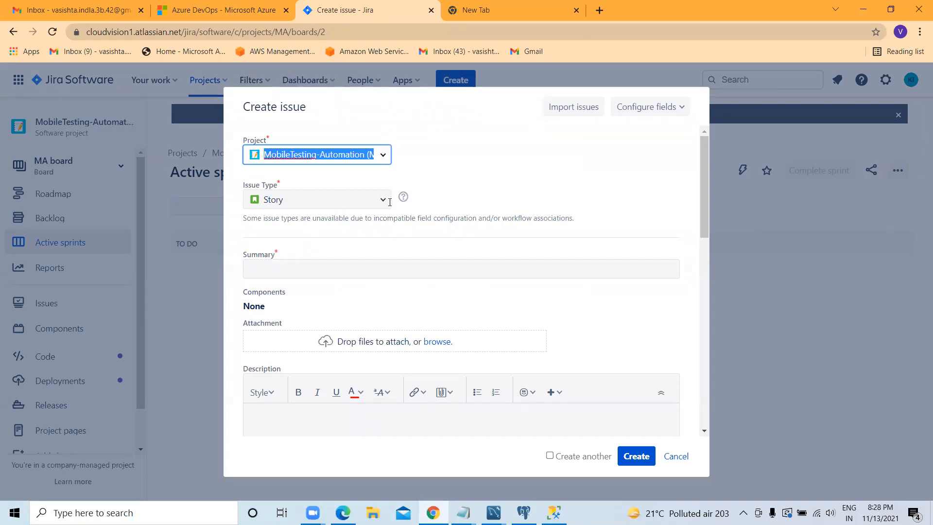
{"action": "left_click", "coordinate": [339, 203]}
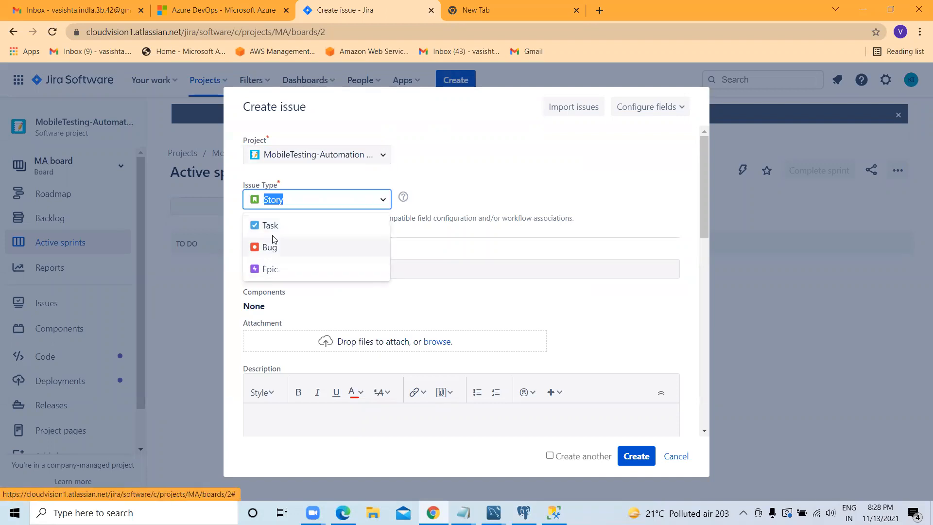
{"action": "left_click", "coordinate": [447, 167]}
Step: Enter "Deploy VM using Terraform" as the story's summary
{"action": "left_click", "coordinate": [292, 270]}
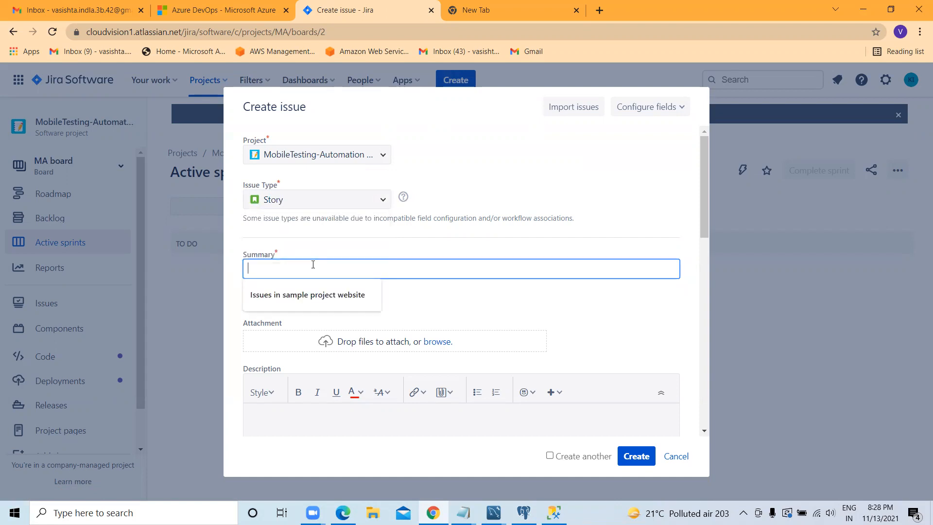
{"action": "key", "text": "BackSpace"}
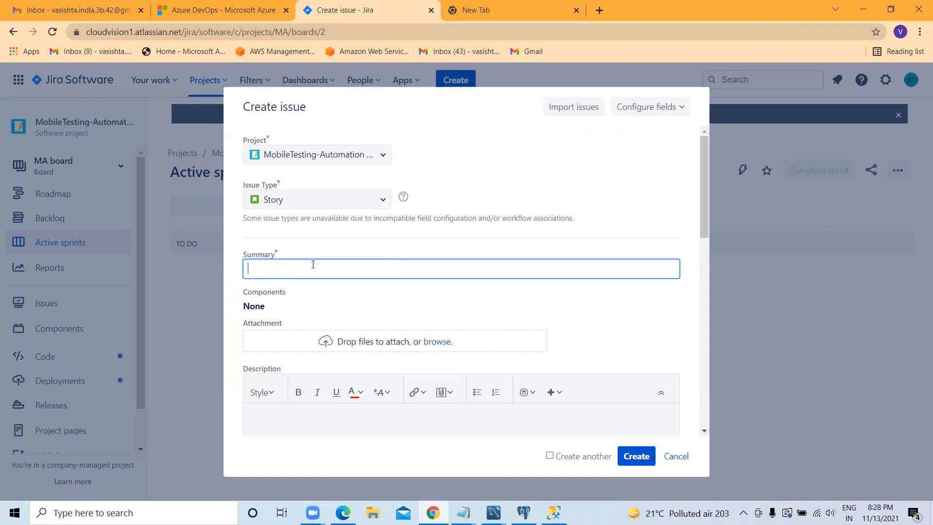
{"action": "type", "text": "Deploy VM using Terraform"}
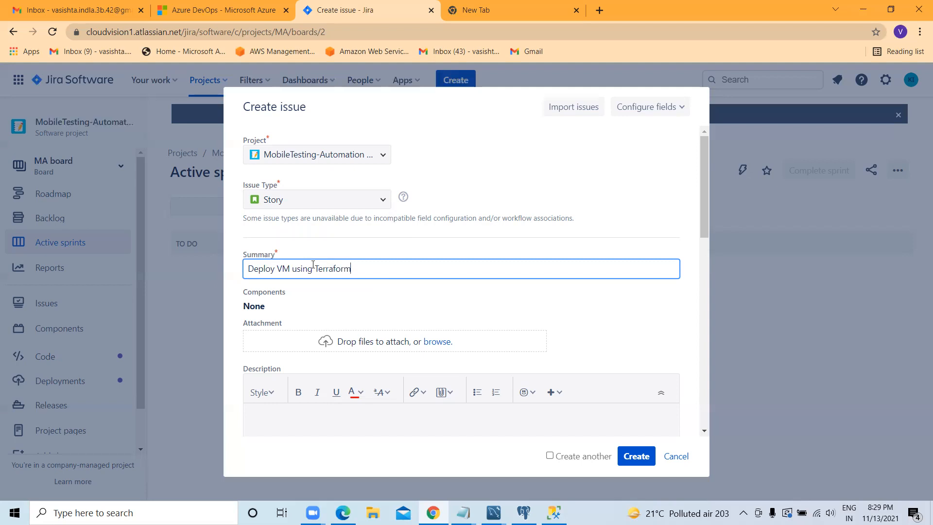
Step: Attach the chat text file from the Zoom recording folder to the new story
{"action": "left_click", "coordinate": [330, 343]}
{"action": "left_click", "coordinate": [442, 343]}
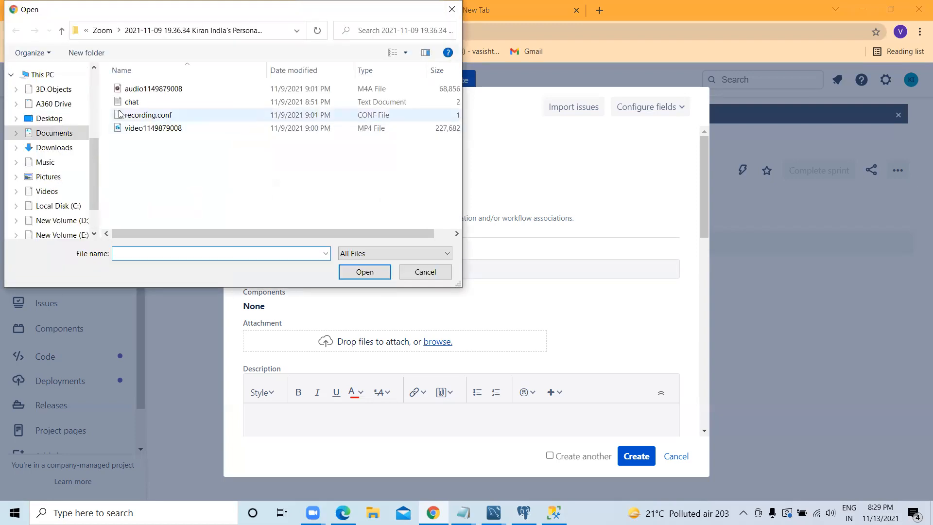
{"action": "left_click", "coordinate": [136, 103]}
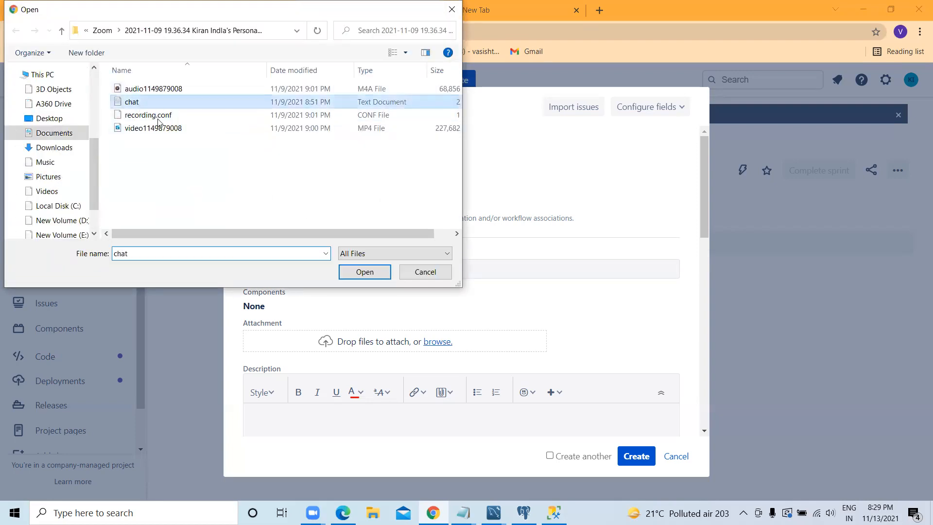
{"action": "left_click", "coordinate": [365, 271]}
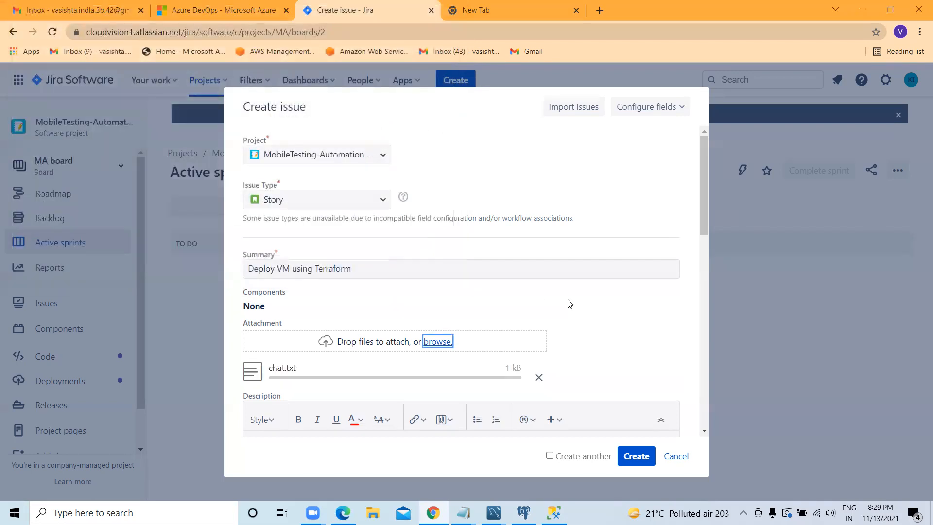
Step: Enter a description for the story reading "hi Devops team, this is sample story pls do it within 3days...", with the greeting on its own line
{"action": "scroll", "coordinate": [474, 325], "scroll_direction": "down", "scroll_amount": 5}
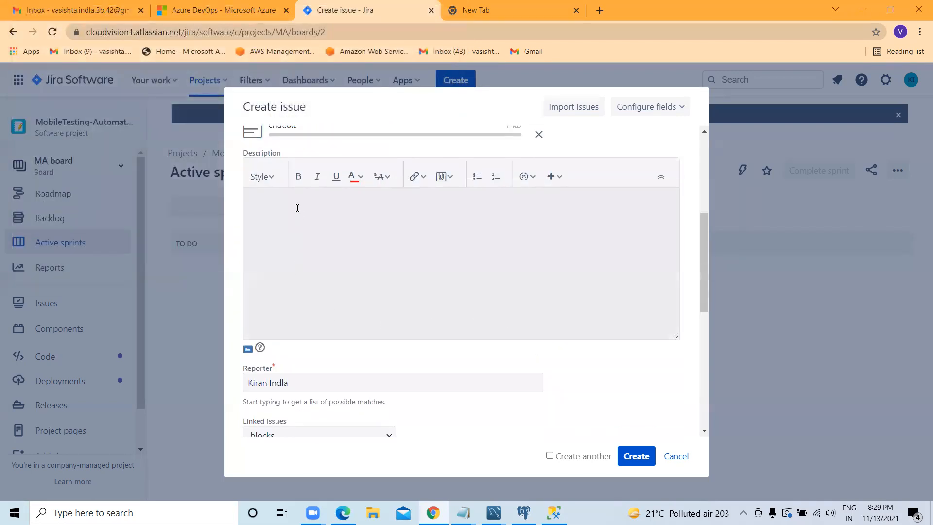
{"action": "left_click", "coordinate": [298, 208]}
{"action": "type", "text": "hi"}
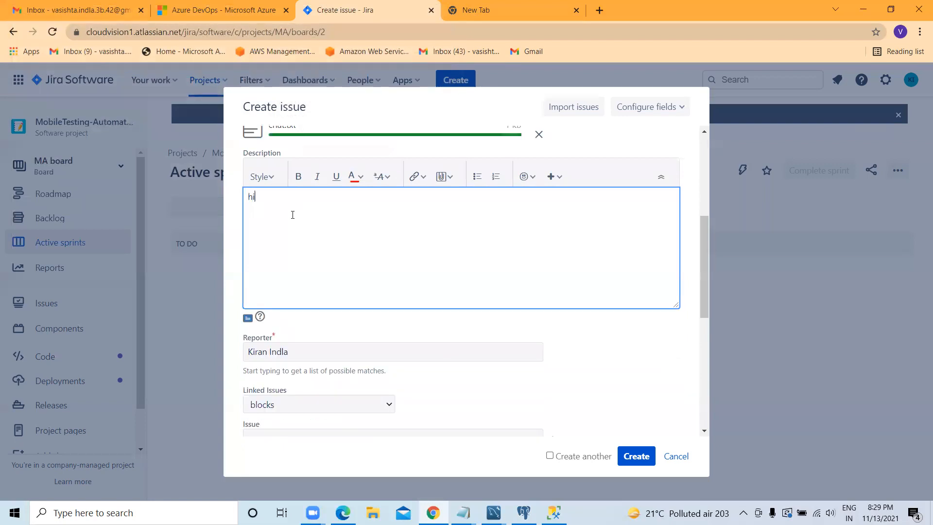
{"action": "type", "text": " Devops"}
{"action": "type", "text": " tea"}
{"action": "type", "text": "m,  "}
{"action": "type", "text": "this i"}
{"action": "type", "text": "s sample"}
{"action": "type", "text": " stroy"}
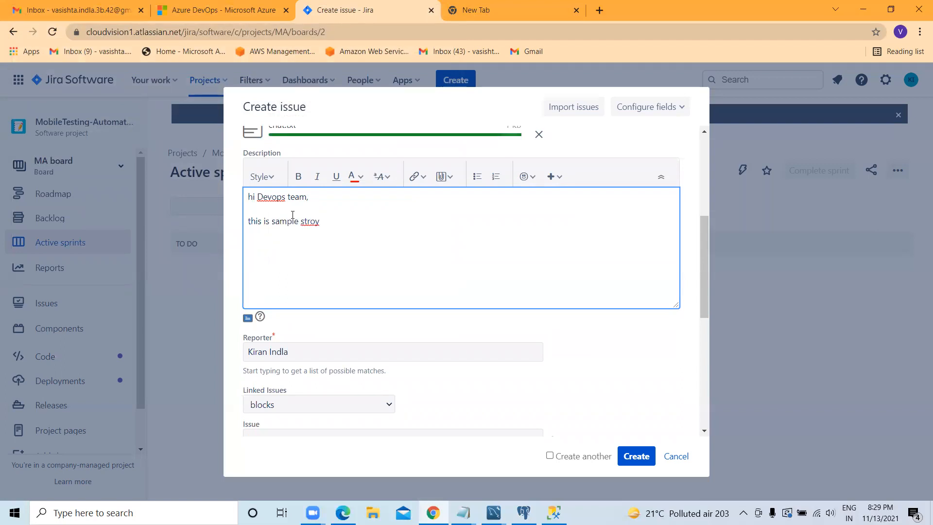
{"action": "key", "text": "BackSpace"}
{"action": "key", "text": "BackSpace"}
{"action": "key", "text": "BackSpace"}
{"action": "key", "text": "BackSpace"}
{"action": "key", "text": "BackSpace"}
{"action": "type", "text": "story pls do it winthin 3days"}
Step: Assign the story to the suggested user and set its priority to Low
{"action": "scroll", "coordinate": [259, 208], "scroll_direction": "down", "scroll_amount": 4}
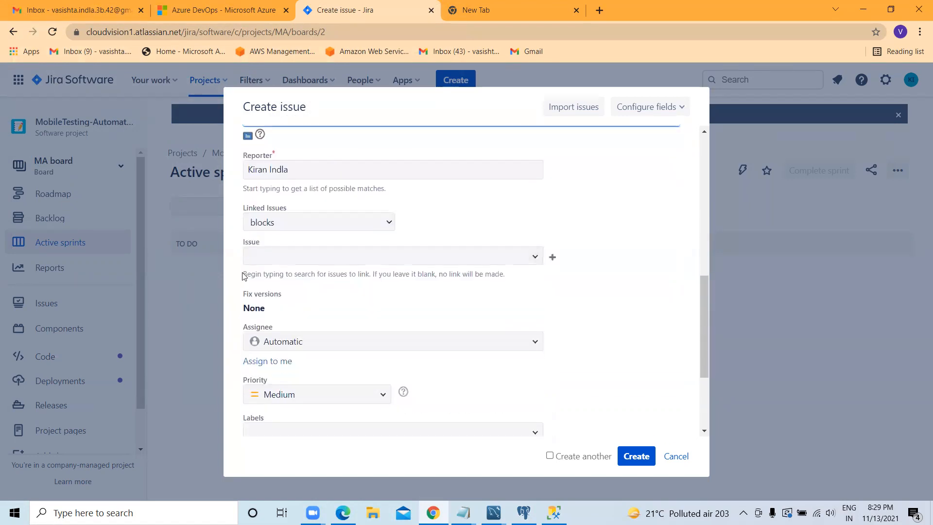
{"action": "scroll", "coordinate": [341, 265], "scroll_direction": "down", "scroll_amount": 1}
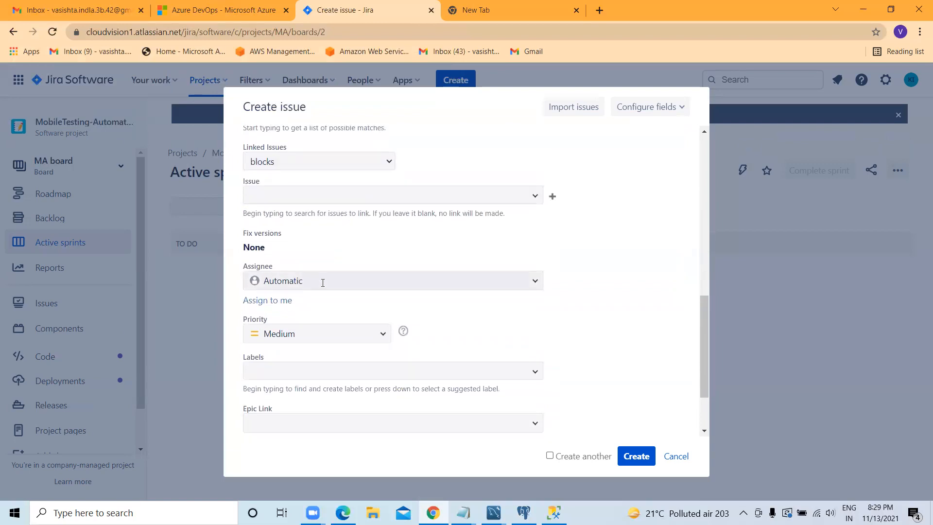
{"action": "left_click", "coordinate": [323, 282]}
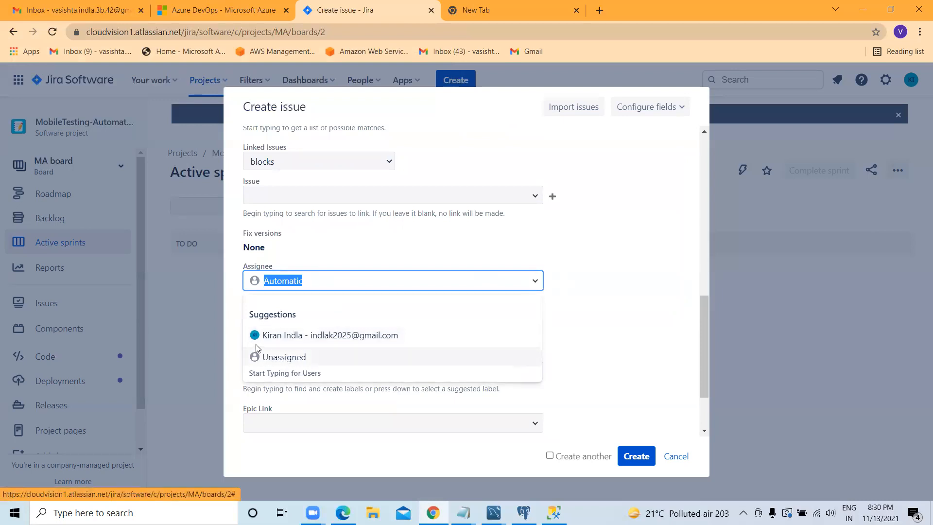
{"action": "left_click", "coordinate": [335, 341]}
{"action": "scroll", "coordinate": [321, 292], "scroll_direction": "down", "scroll_amount": 1}
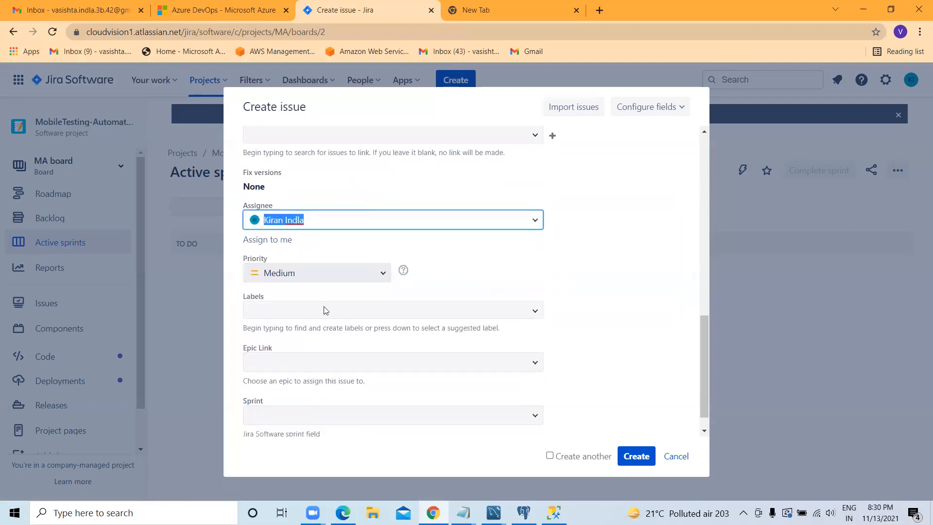
{"action": "left_click", "coordinate": [320, 274]}
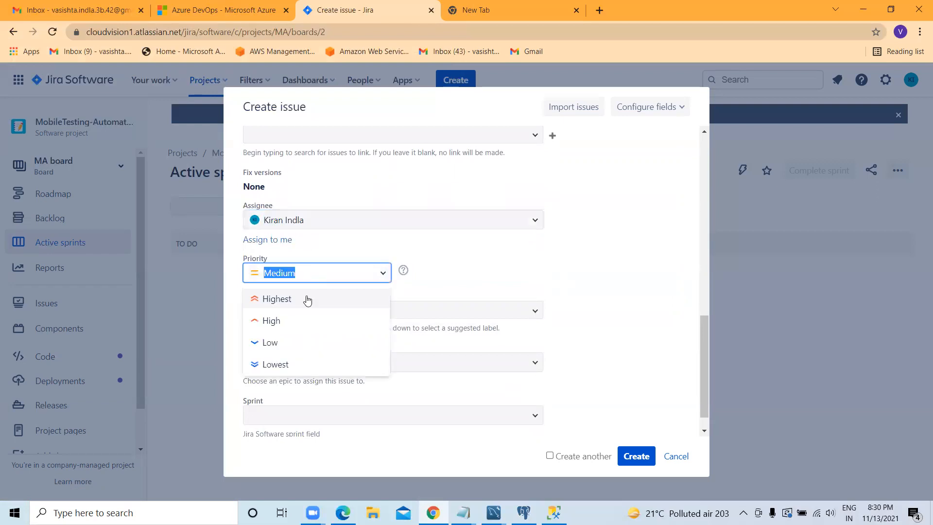
{"action": "left_click", "coordinate": [270, 346]}
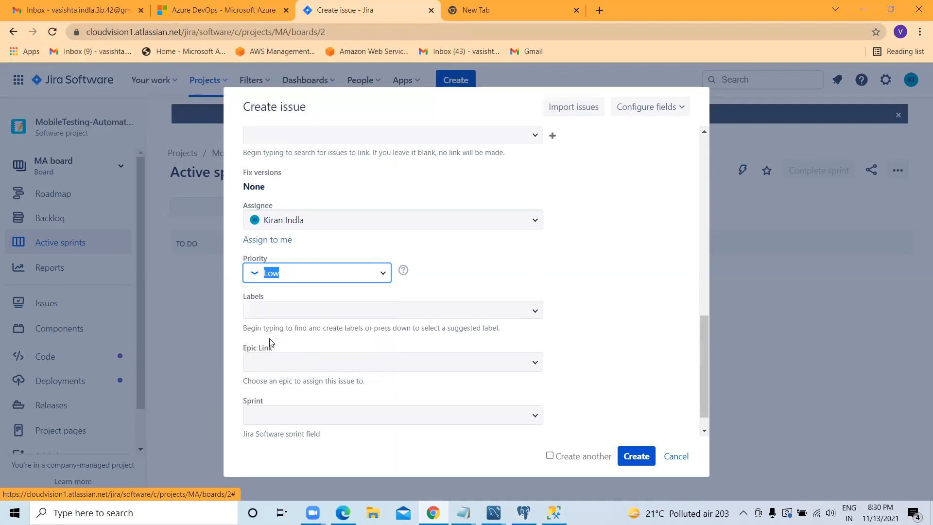
Step: Add the story to SAM Sprint 1, leaving the labels and epic link empty, and create it
{"action": "left_click", "coordinate": [281, 310]}
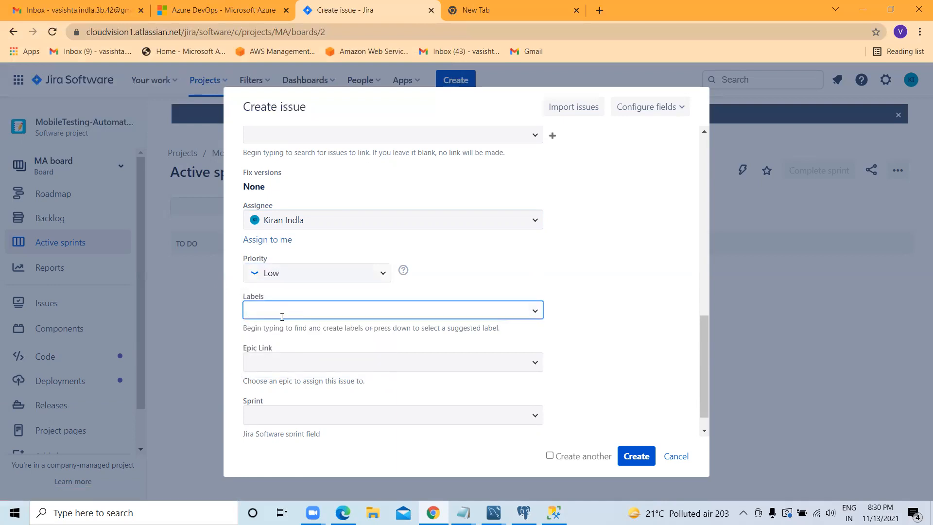
{"action": "scroll", "coordinate": [283, 340], "scroll_direction": "down", "scroll_amount": 1}
{"action": "left_click", "coordinate": [284, 336]}
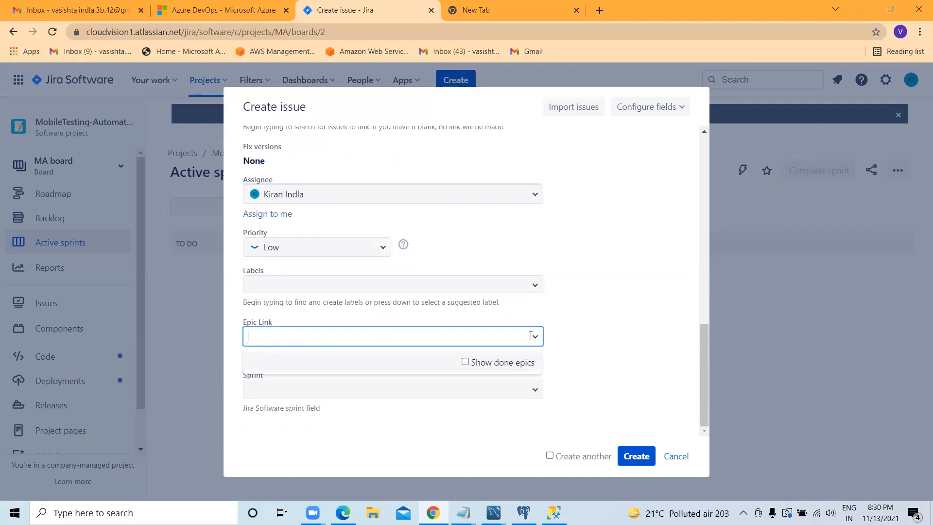
{"action": "left_click", "coordinate": [630, 338]}
{"action": "left_click", "coordinate": [315, 382]}
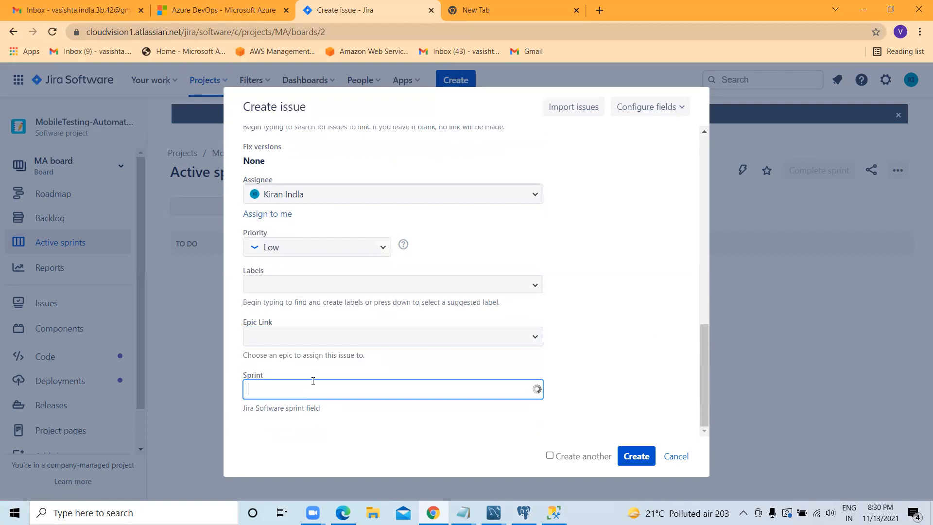
{"action": "left_click", "coordinate": [577, 417]}
{"action": "left_click", "coordinate": [450, 384]}
{"action": "left_click", "coordinate": [301, 441]}
{"action": "left_click", "coordinate": [327, 421]}
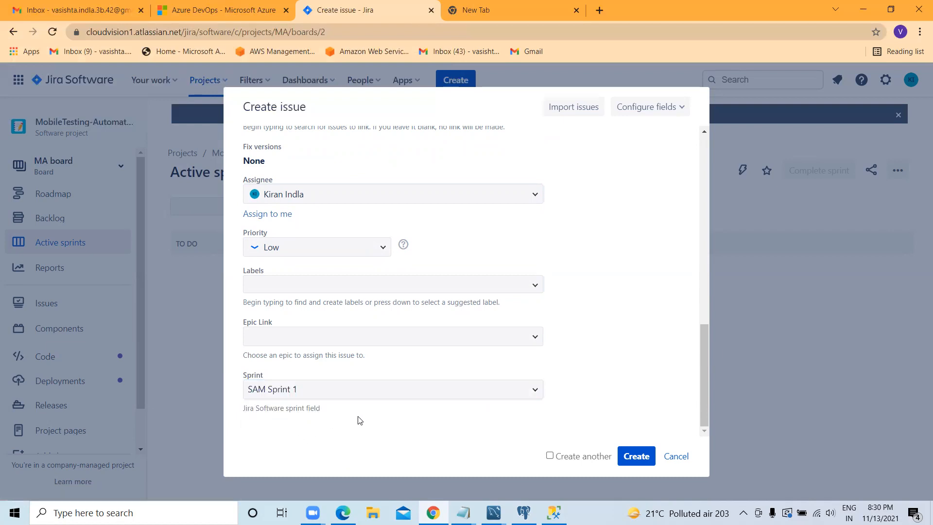
{"action": "left_click", "coordinate": [636, 456]}
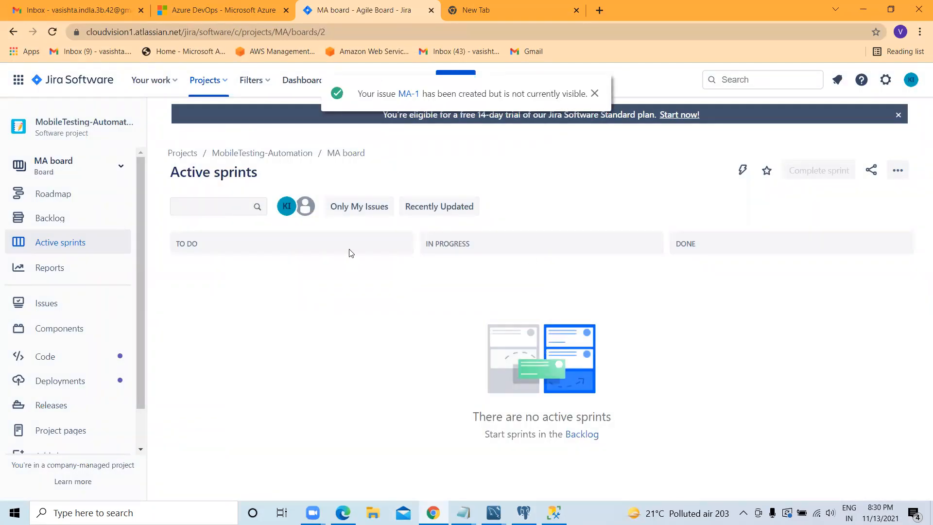
Step: Open the newly created story and review its assignee, reporter, priority options, description and summary
{"action": "left_click", "coordinate": [409, 93]}
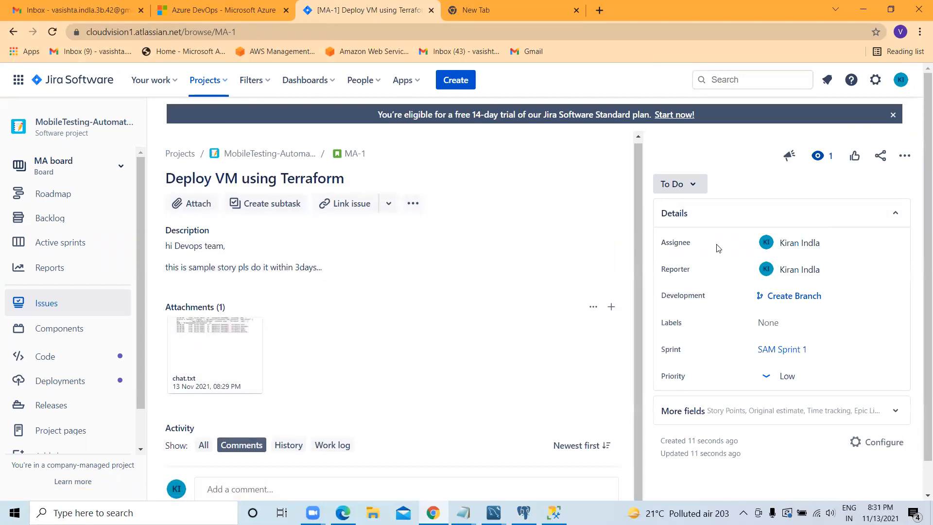
{"action": "left_click_drag", "start_coordinate": [827, 270], "coordinate": [778, 271]}
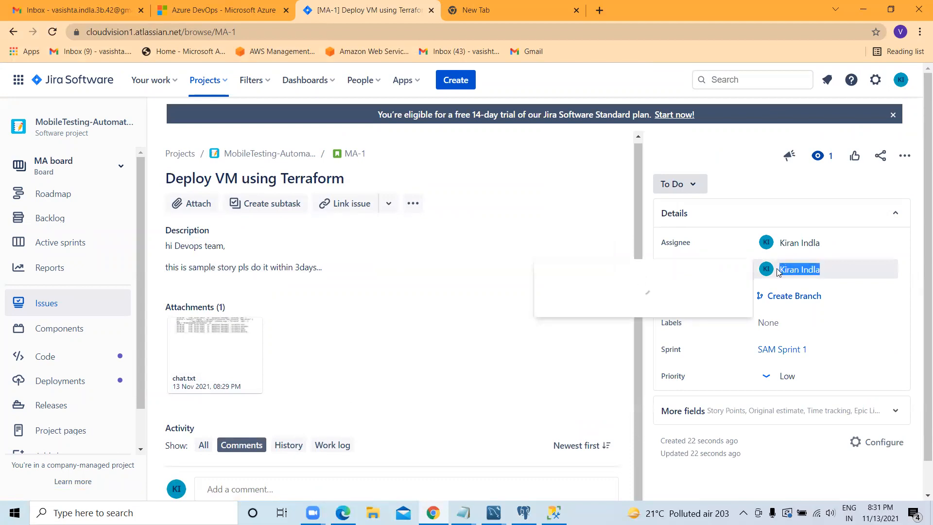
{"action": "left_click_drag", "start_coordinate": [826, 245], "coordinate": [772, 244]}
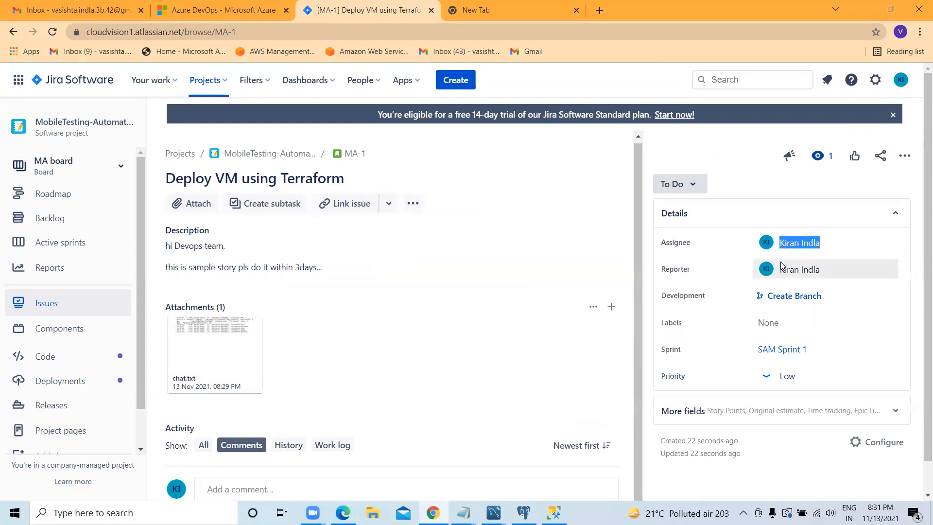
{"action": "left_click", "coordinate": [821, 247]}
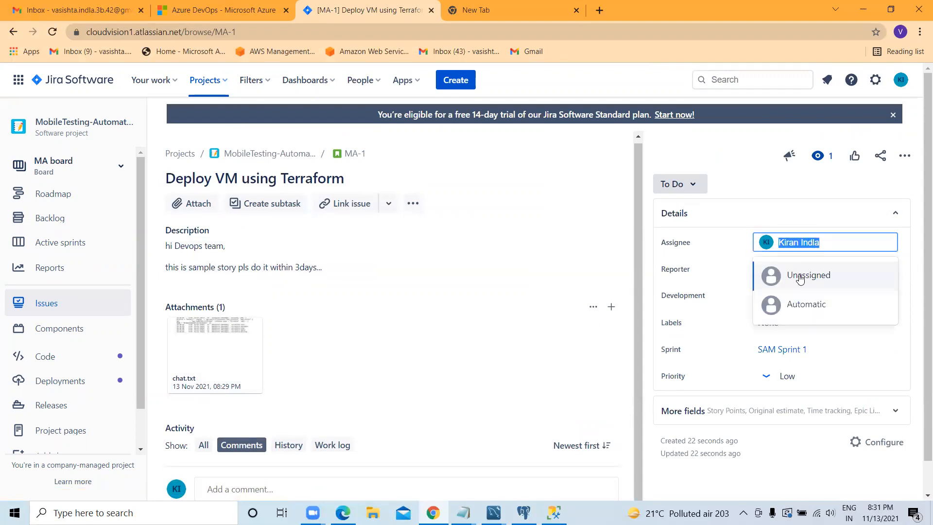
{"action": "key", "text": "Escape"}
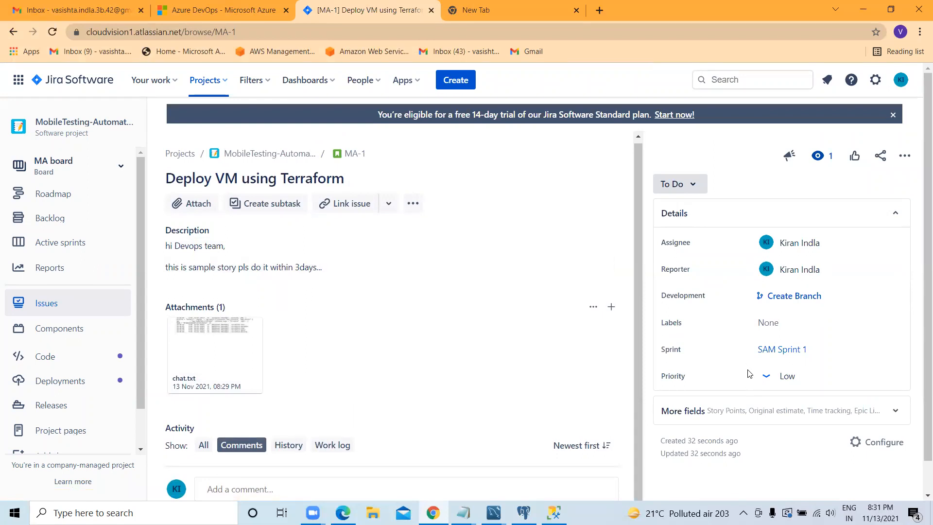
{"action": "left_click", "coordinate": [772, 377]}
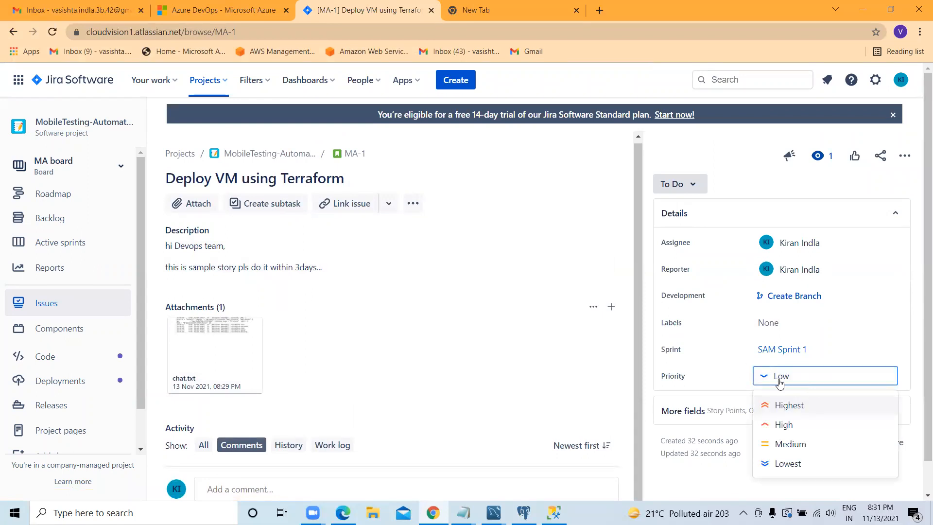
{"action": "key", "text": "Escape"}
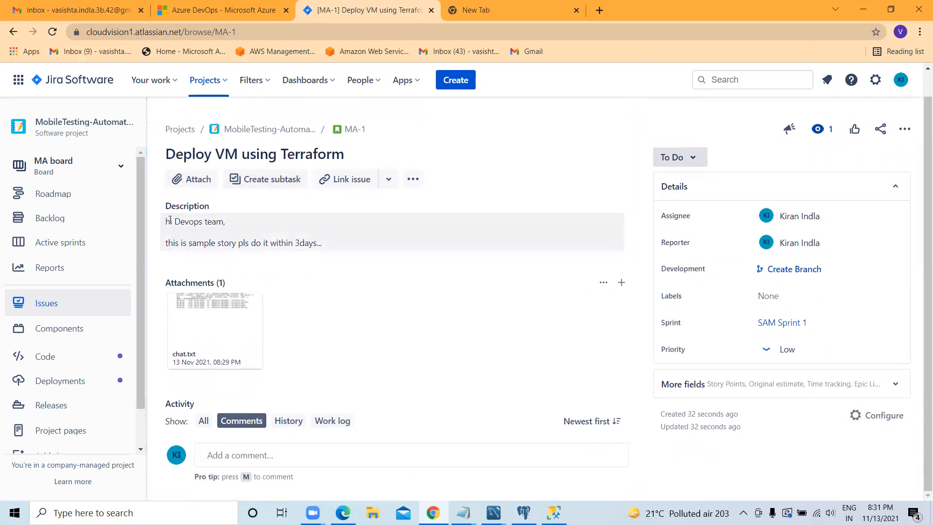
{"action": "left_click_drag", "start_coordinate": [165, 221], "coordinate": [334, 252]}
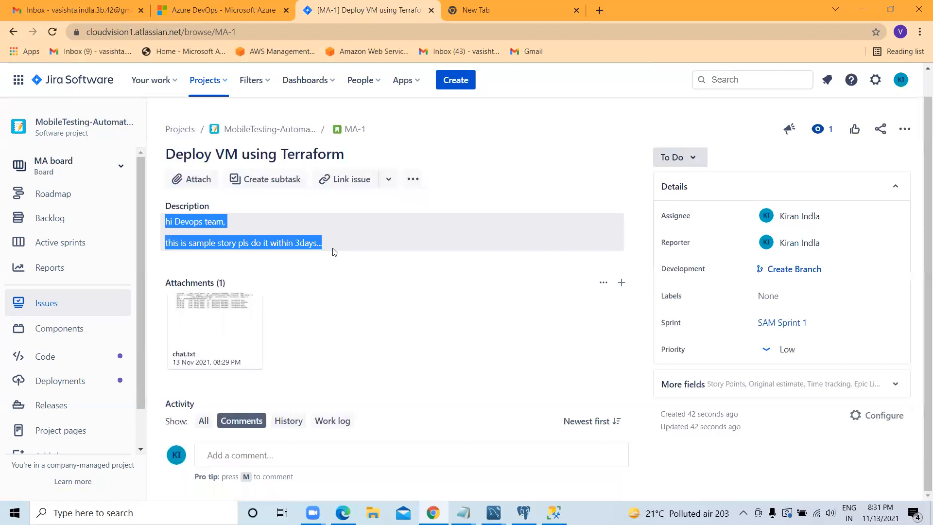
{"action": "left_click", "coordinate": [348, 151]}
{"action": "left_click_drag", "start_coordinate": [348, 150], "coordinate": [164, 155]}
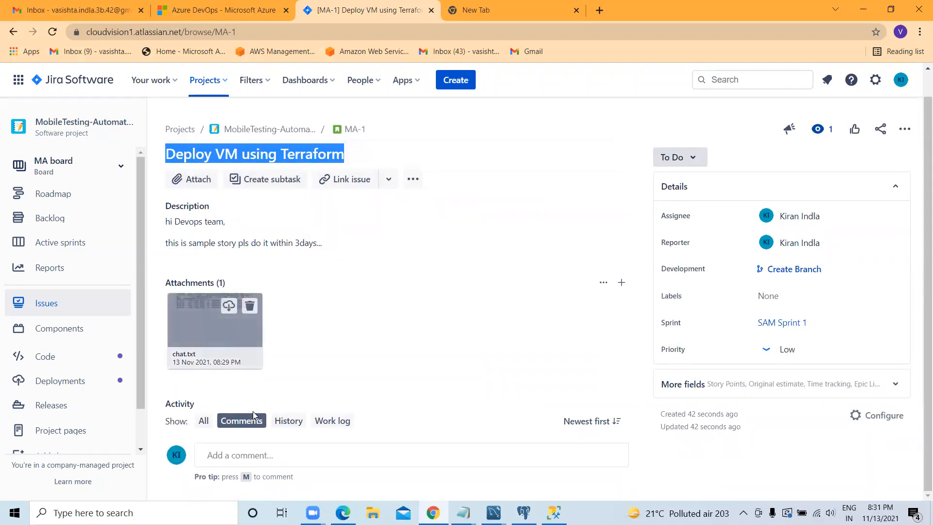
Step: Post the comment "ok we are working on this" on the story
{"action": "left_click", "coordinate": [254, 455]}
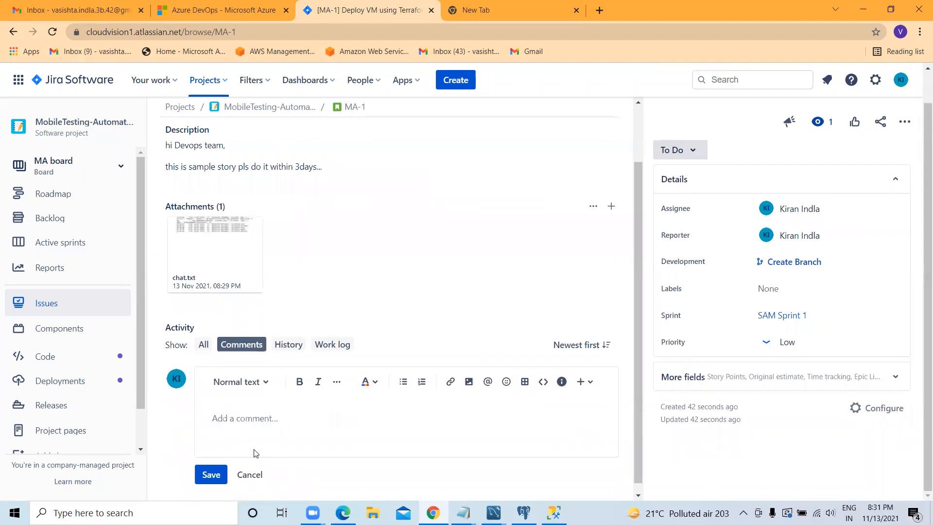
{"action": "type", "text": "ok we are working on this"}
{"action": "left_click", "coordinate": [208, 476]}
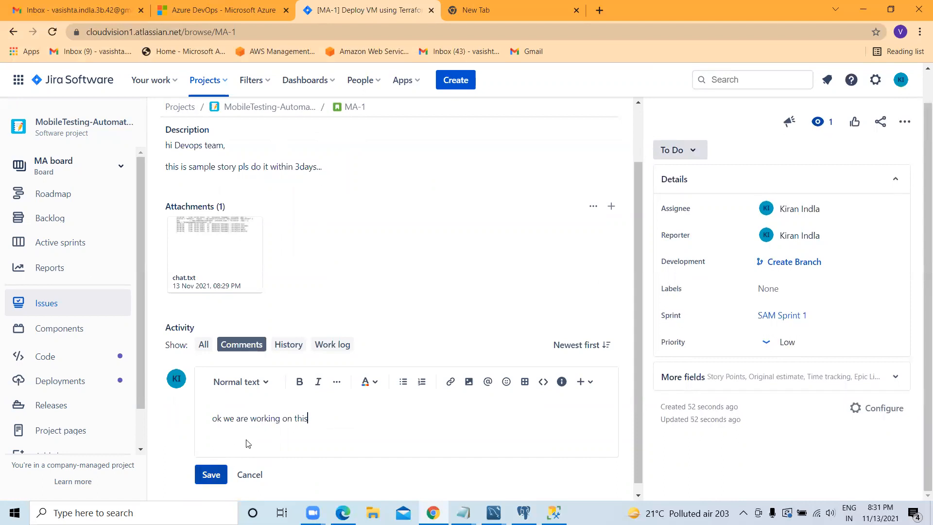
{"action": "scroll", "coordinate": [258, 364], "scroll_direction": "down", "scroll_amount": 1}
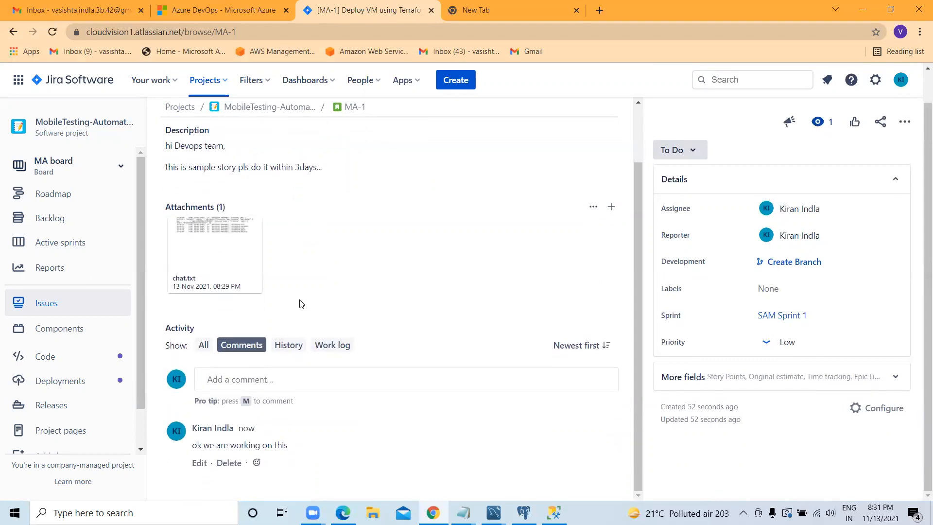
Step: Change the story's status to In Progress and check the remaining status options
{"action": "left_click", "coordinate": [695, 152]}
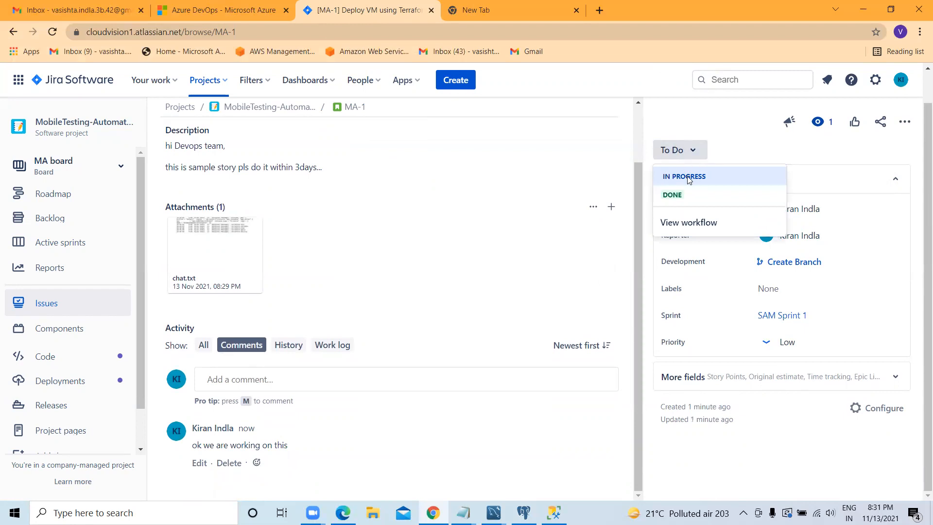
{"action": "left_click", "coordinate": [688, 178]}
{"action": "left_click", "coordinate": [713, 154]}
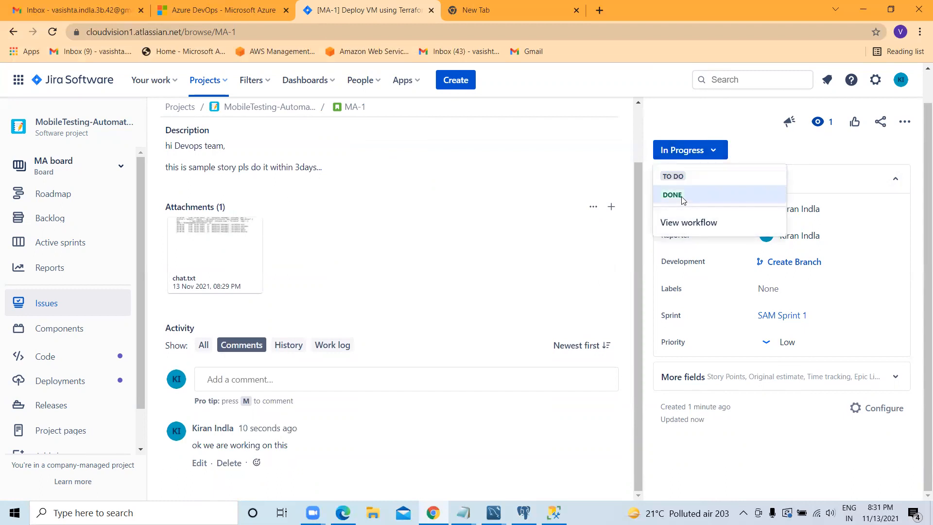
{"action": "left_click", "coordinate": [710, 151]}
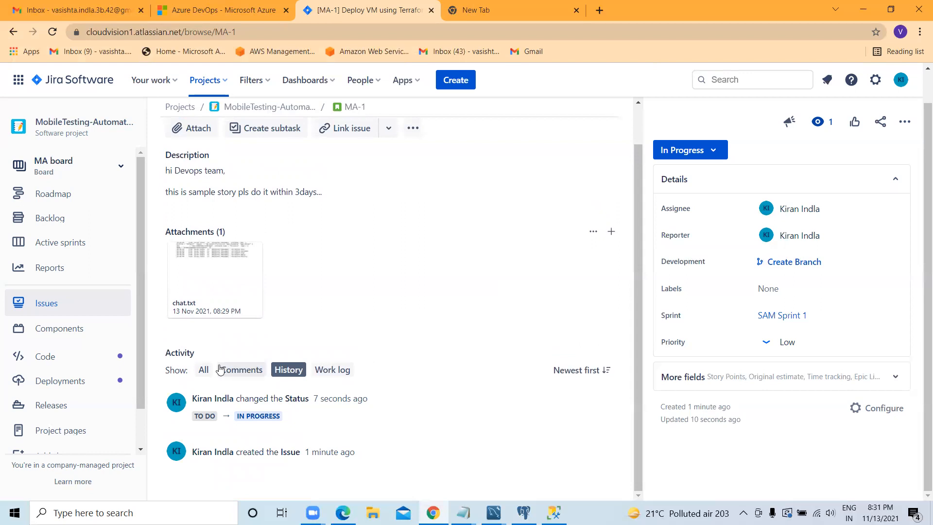
Step: Return to the story's comments and post "ruuning terraform vm script working good"
{"action": "left_click", "coordinate": [232, 371]}
{"action": "left_click", "coordinate": [253, 388]}
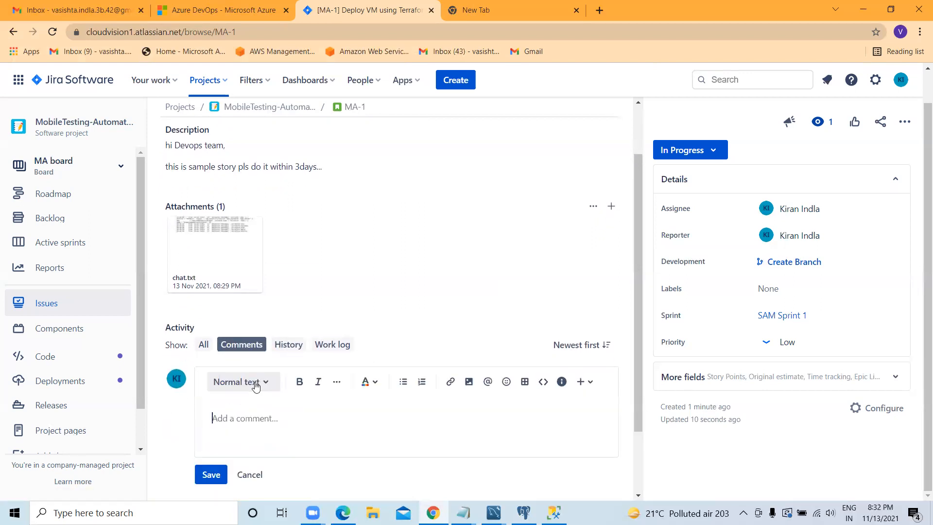
{"action": "type", "text": "ruuning terraform vm sc"}
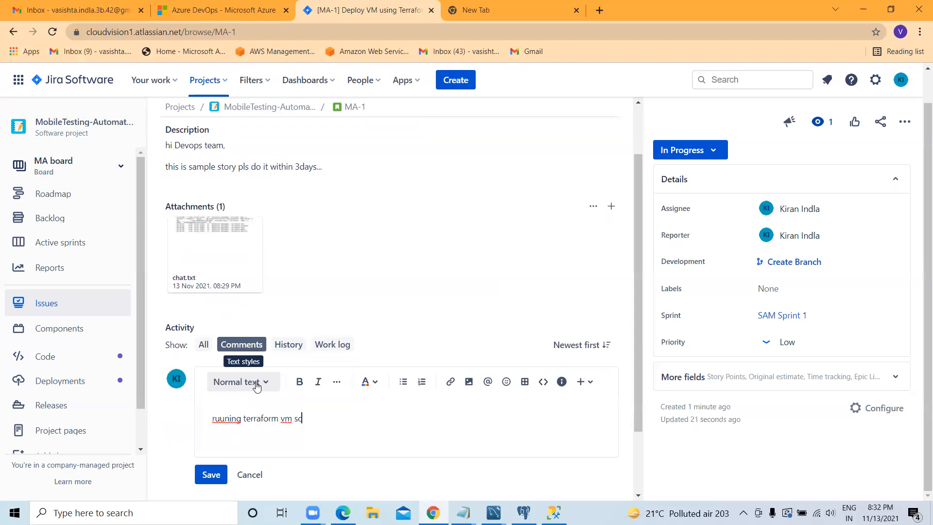
{"action": "type", "text": "ript working good"}
{"action": "left_click", "coordinate": [211, 475]}
Step: Set the story's status to Done and review its comments
{"action": "scroll", "coordinate": [604, 242], "scroll_direction": "up", "scroll_amount": 3}
{"action": "left_click", "coordinate": [712, 151]}
{"action": "left_click", "coordinate": [693, 199]}
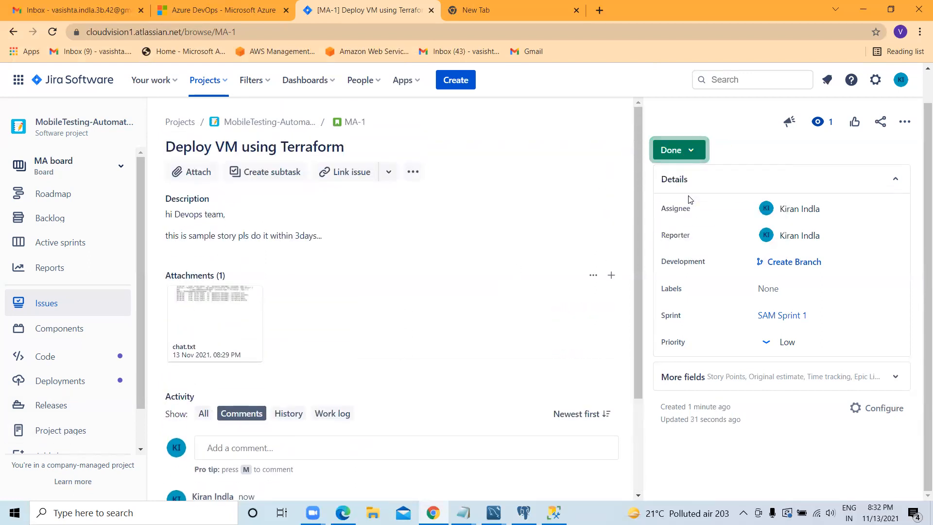
{"action": "scroll", "coordinate": [609, 262], "scroll_direction": "down", "scroll_amount": 3}
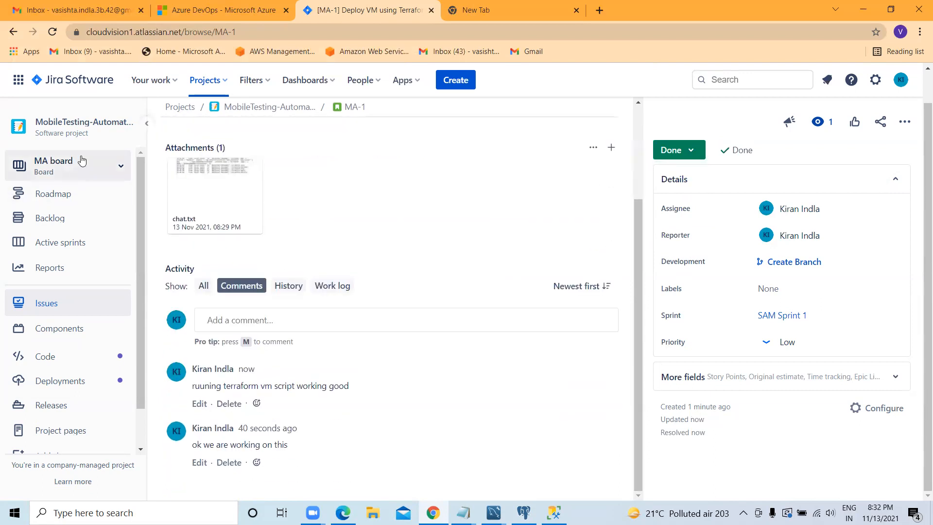
Step: Open the Default dashboard from the list of all dashboards
{"action": "left_click", "coordinate": [329, 82]}
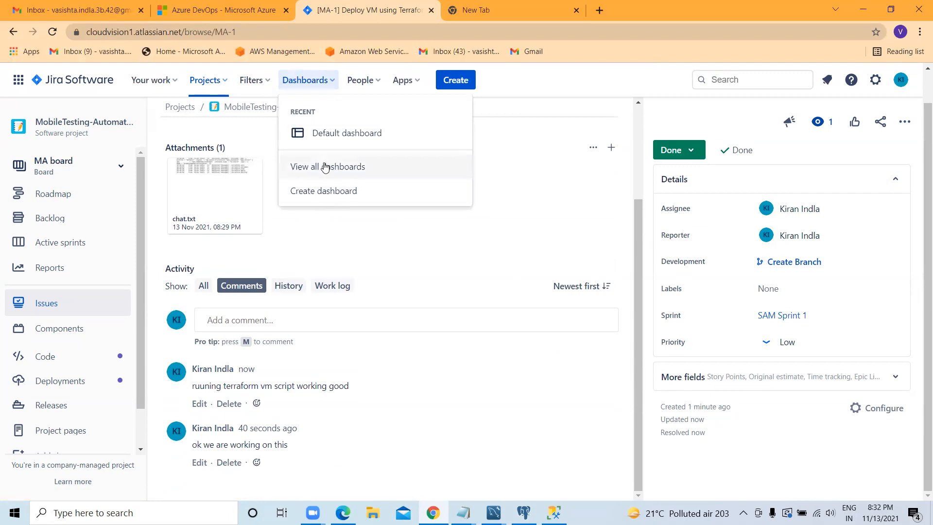
{"action": "left_click", "coordinate": [323, 166]}
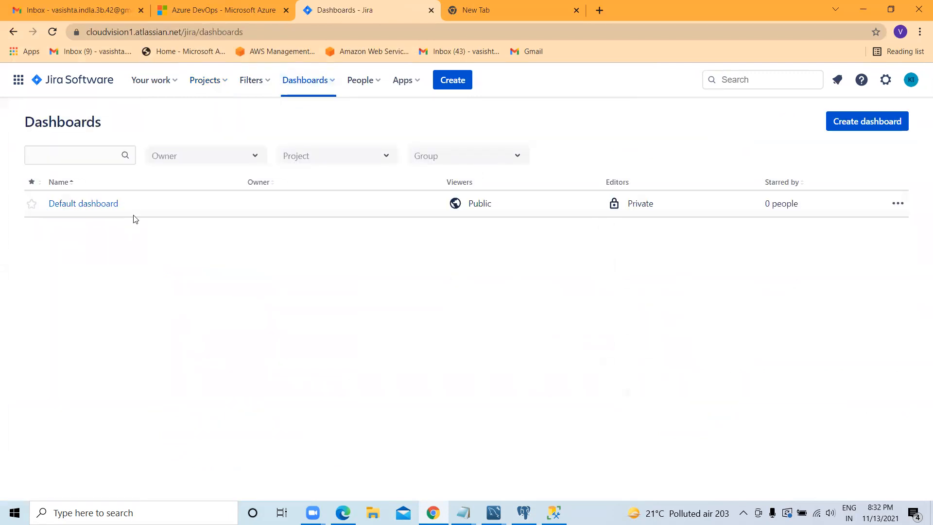
{"action": "left_click", "coordinate": [115, 204]}
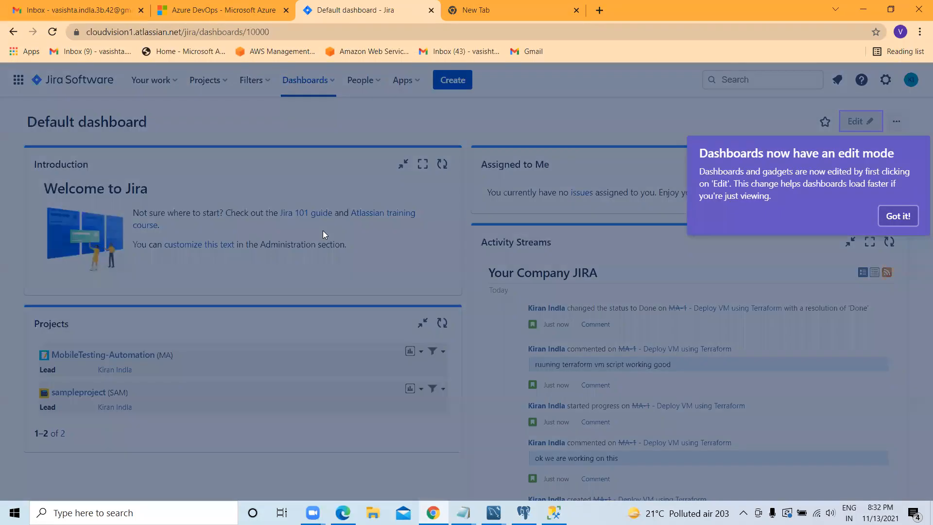
Step: Dismiss the dashboard edit mode notice and review the story's entries in Activity Streams
{"action": "left_click", "coordinate": [897, 216]}
{"action": "scroll", "coordinate": [109, 336], "scroll_direction": "down", "scroll_amount": 2}
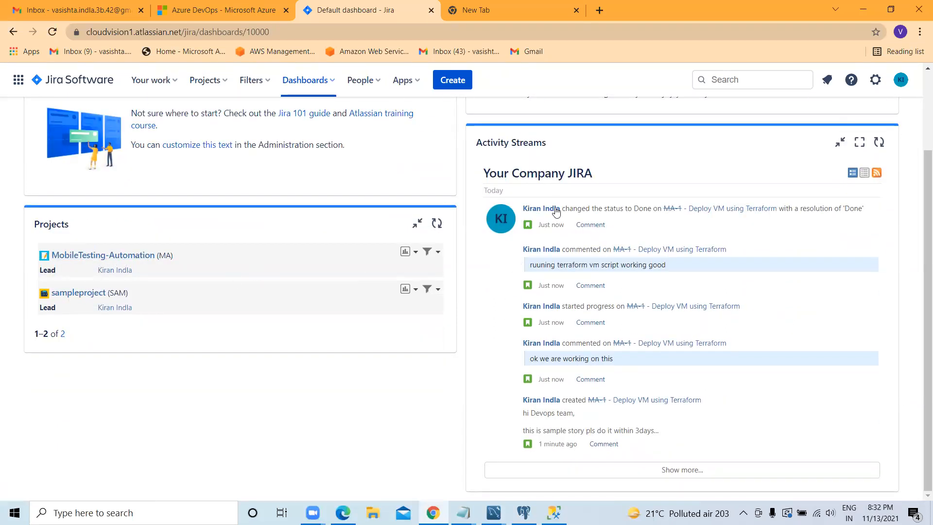
{"action": "scroll", "coordinate": [544, 199], "scroll_direction": "up", "scroll_amount": 2}
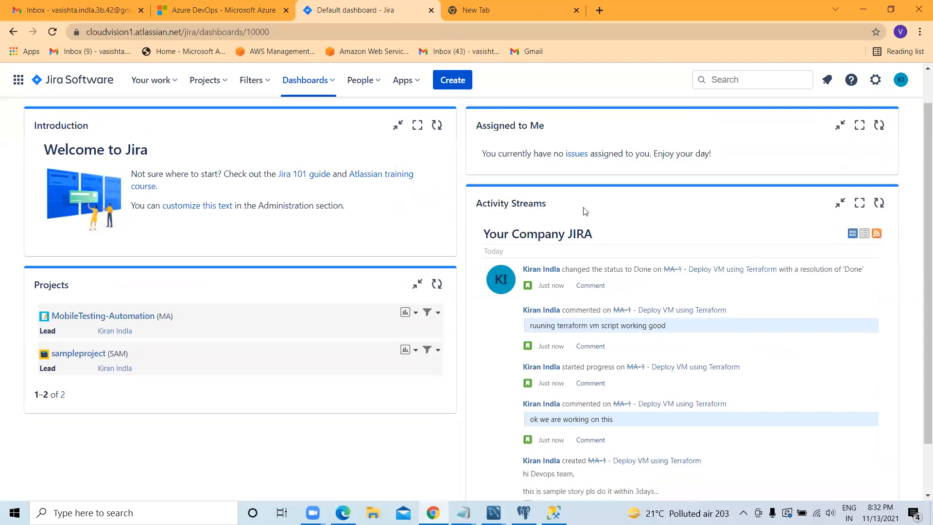
{"action": "scroll", "coordinate": [607, 245], "scroll_direction": "down", "scroll_amount": 2}
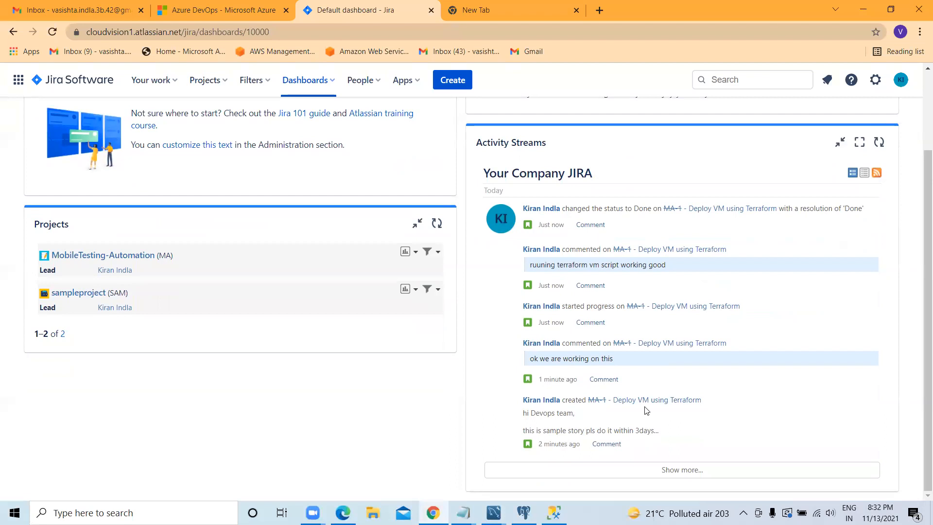
Step: Start a Bug issue in the MobileTesting-Automation project with the summary "Issues in sample project website"
{"action": "left_click", "coordinate": [95, 255]}
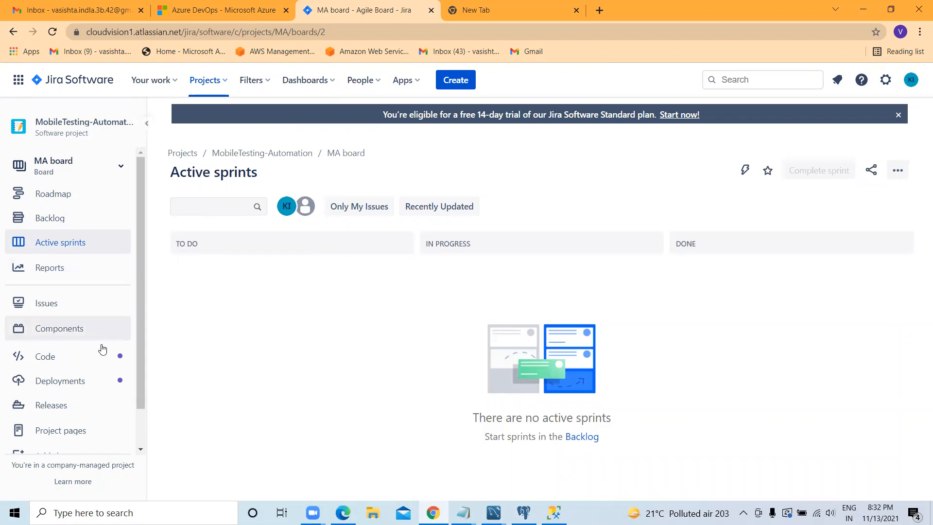
{"action": "left_click", "coordinate": [467, 76]}
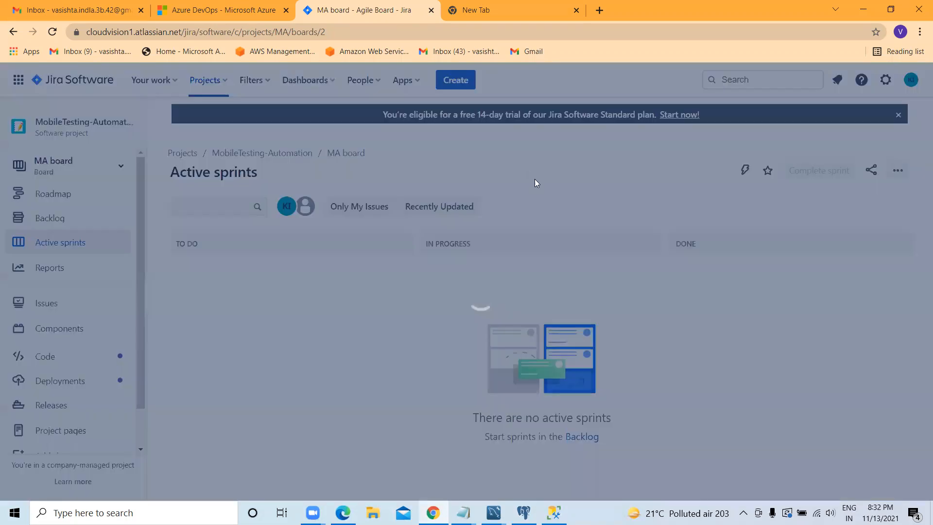
{"action": "left_click", "coordinate": [292, 199]}
{"action": "left_click", "coordinate": [272, 245]}
{"action": "left_click", "coordinate": [284, 271]}
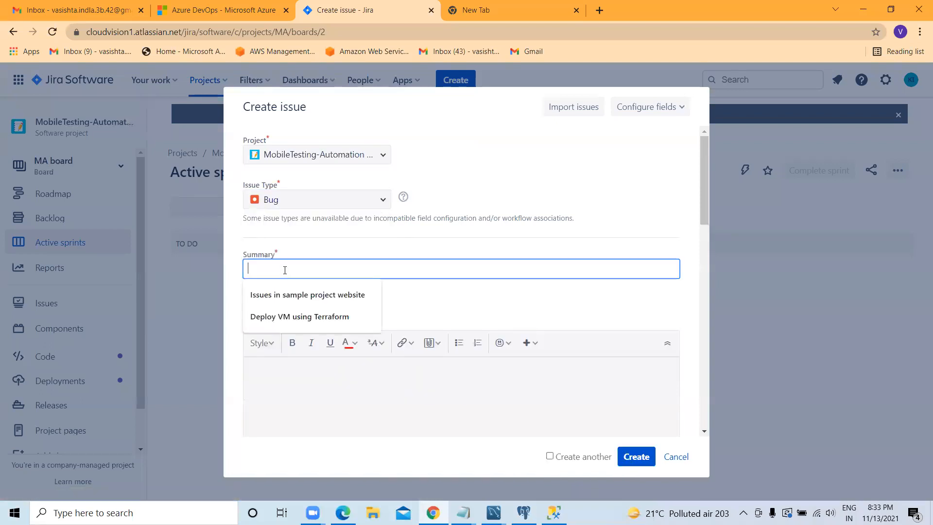
{"action": "left_click", "coordinate": [308, 295]}
{"action": "scroll", "coordinate": [340, 319], "scroll_direction": "down", "scroll_amount": 1}
Step: Describe the new bug as "bug fix" and set its priority to Highest
{"action": "left_click", "coordinate": [341, 319]}
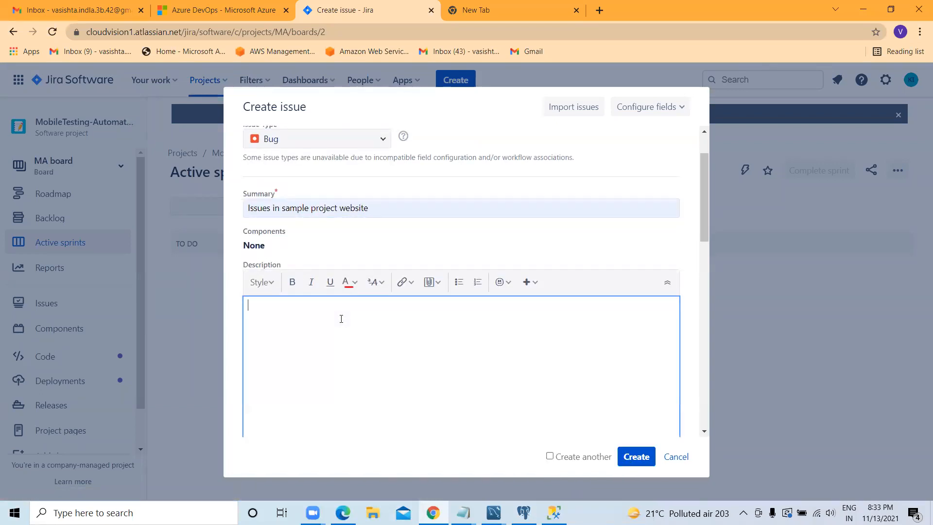
{"action": "type", "text": "bug fix"}
{"action": "scroll", "coordinate": [341, 319], "scroll_direction": "down", "scroll_amount": 6}
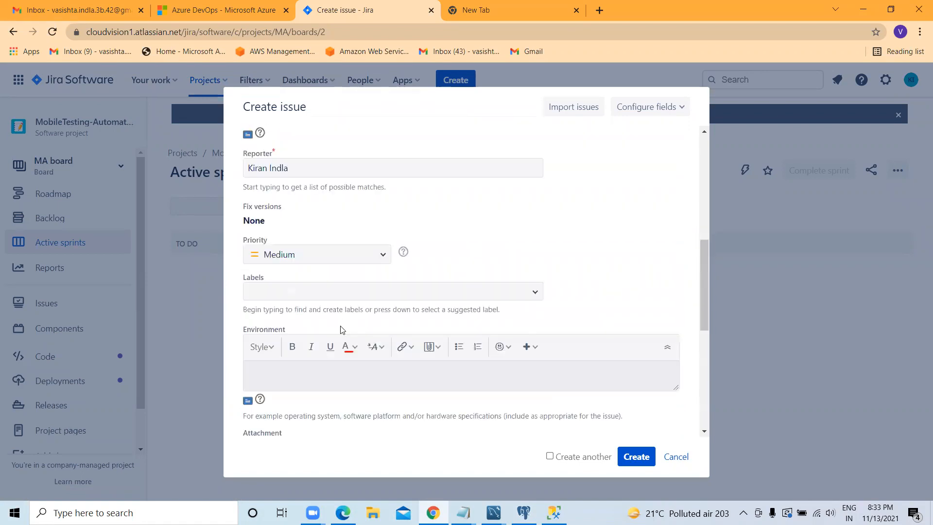
{"action": "left_click", "coordinate": [307, 242]}
{"action": "left_click", "coordinate": [295, 289]}
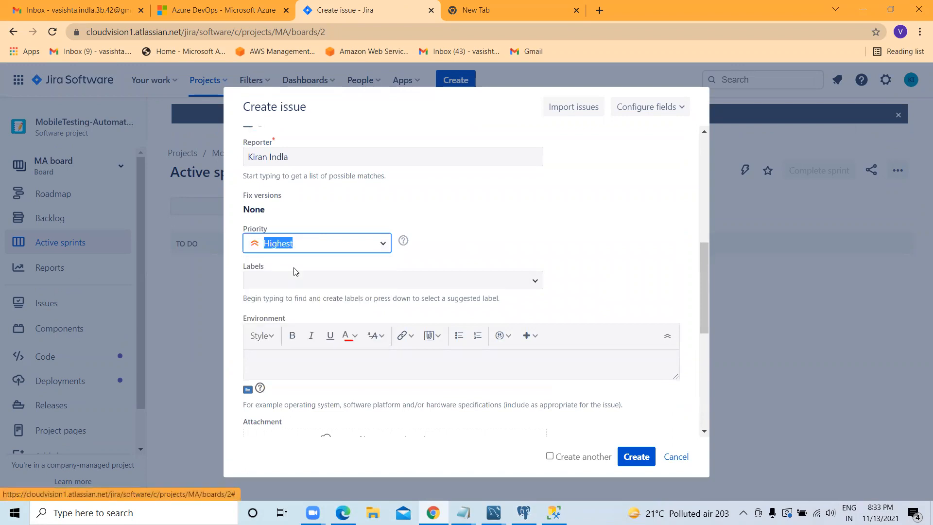
Step: Create the bug with yourself as assignee and open the created issue MA-3
{"action": "scroll", "coordinate": [294, 279], "scroll_direction": "down", "scroll_amount": 3}
{"action": "scroll", "coordinate": [285, 264], "scroll_direction": "down", "scroll_amount": 2}
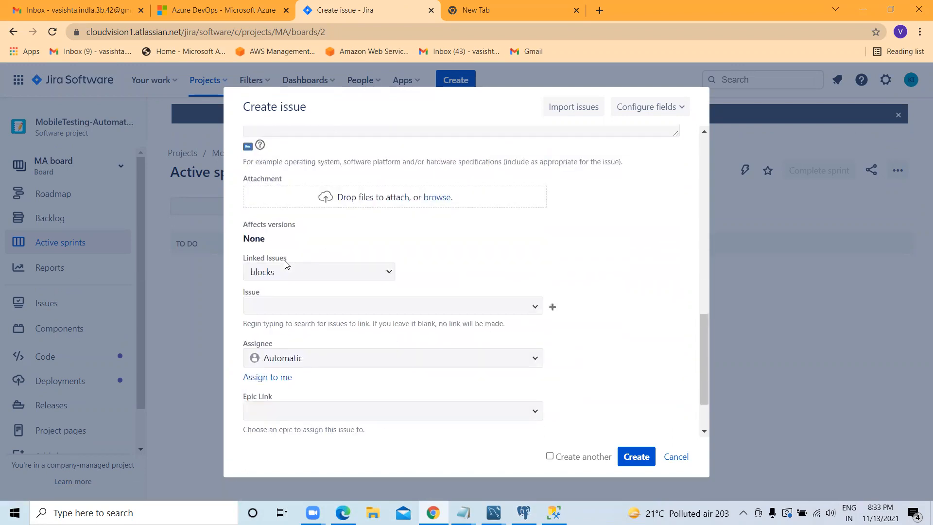
{"action": "scroll", "coordinate": [292, 271], "scroll_direction": "down", "scroll_amount": 2}
{"action": "left_click", "coordinate": [310, 284]}
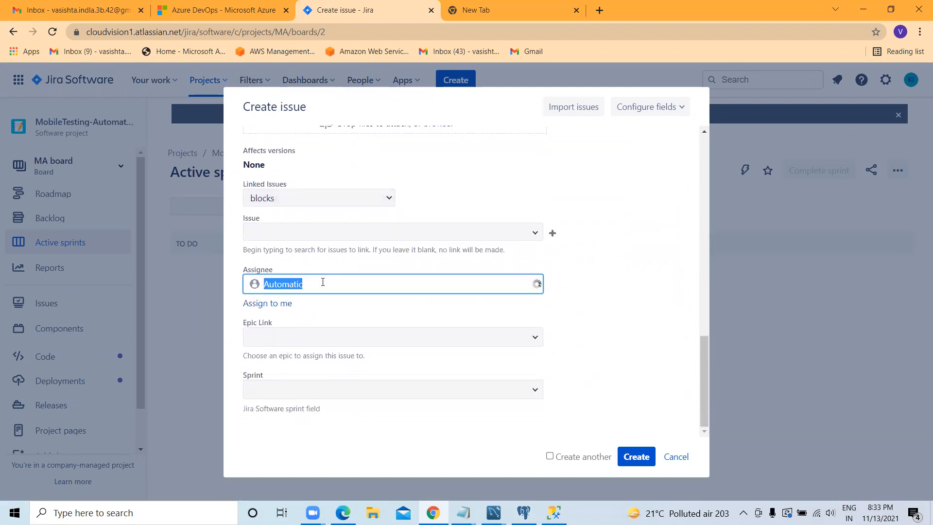
{"action": "left_click", "coordinate": [378, 337]}
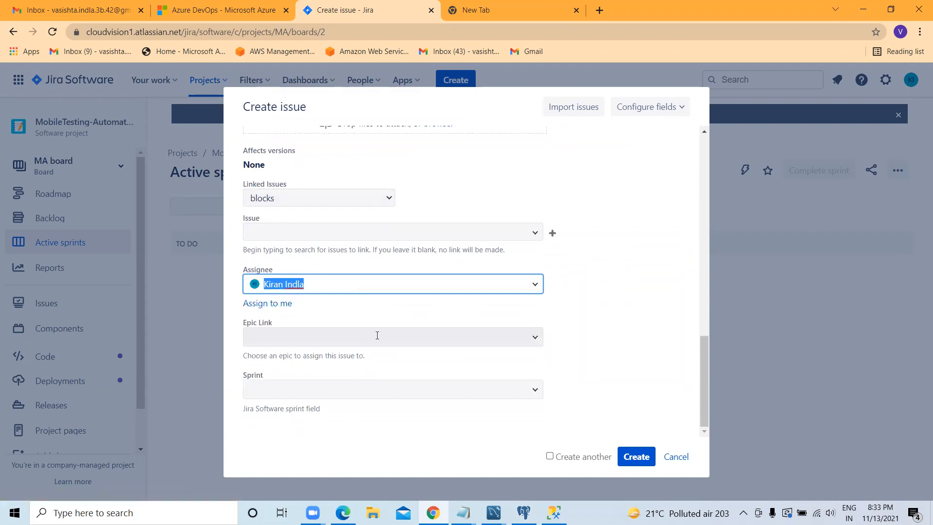
{"action": "left_click", "coordinate": [444, 391]}
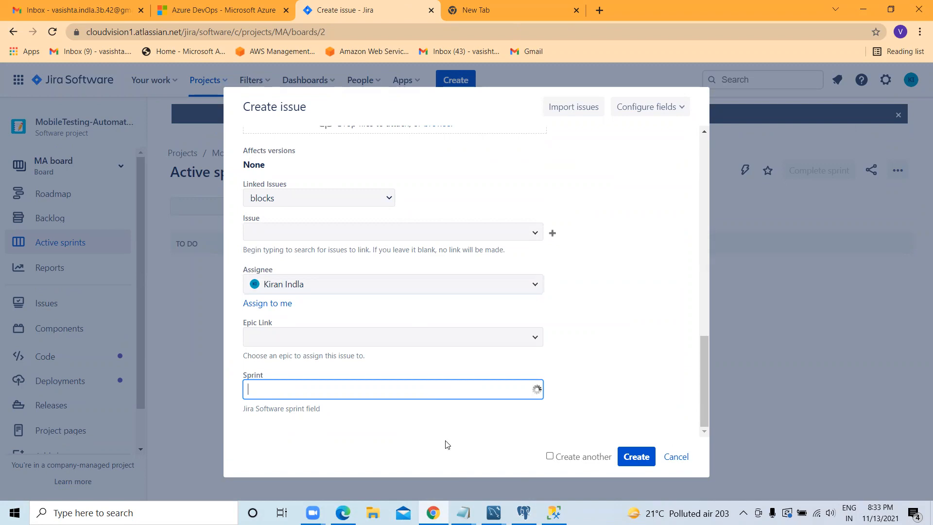
{"action": "left_click", "coordinate": [641, 456]}
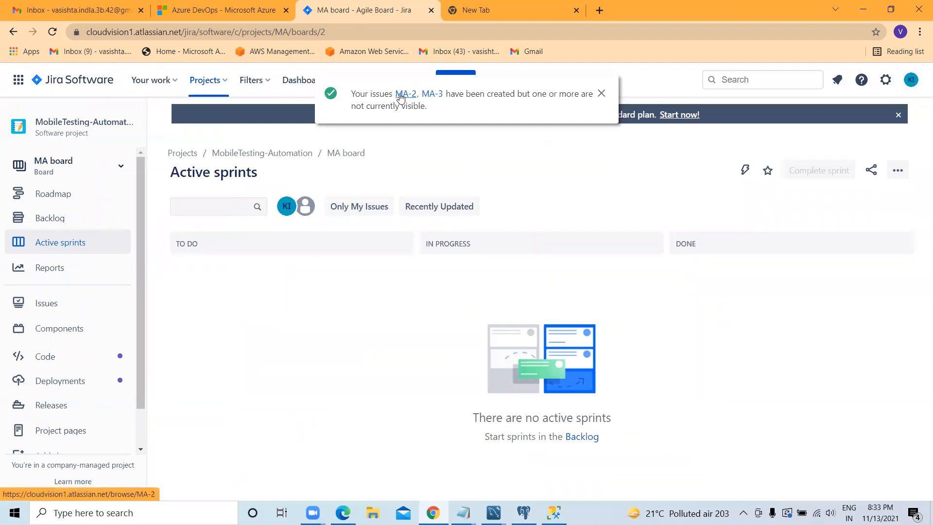
{"action": "left_click", "coordinate": [430, 95]}
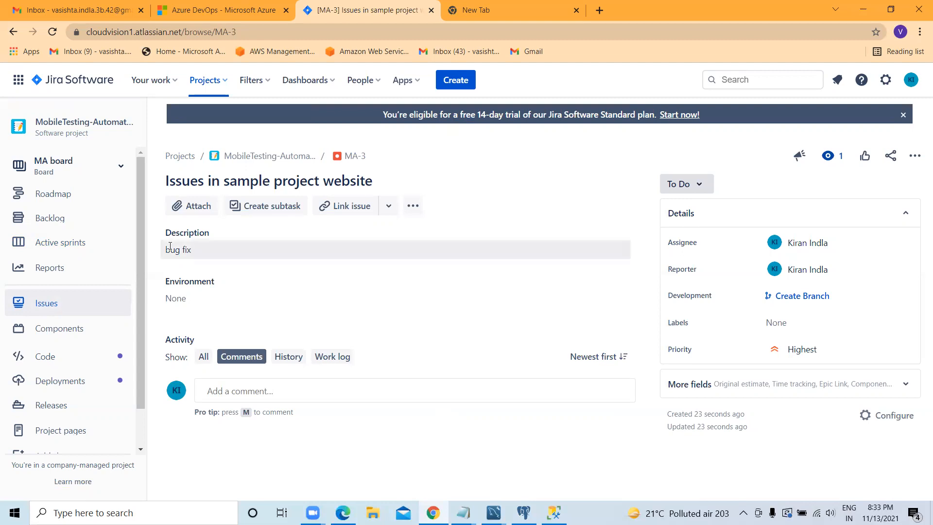
Step: Check which issue types are offered for a new issue and cancel its creation
{"action": "left_click", "coordinate": [460, 81]}
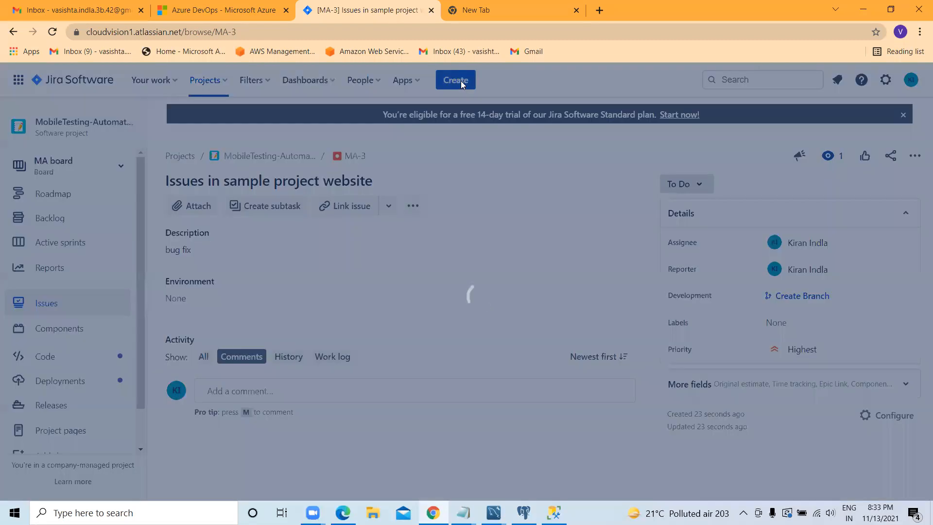
{"action": "left_click", "coordinate": [311, 199]}
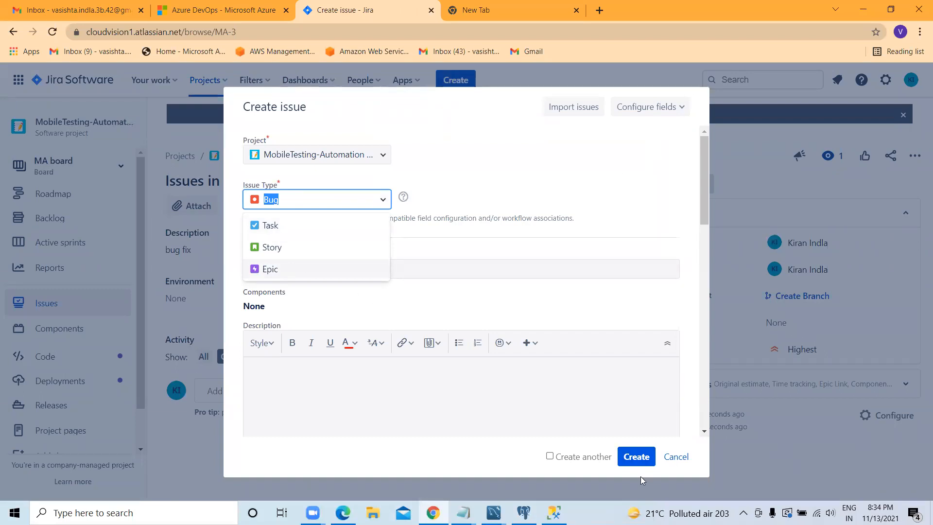
{"action": "left_click", "coordinate": [687, 457]}
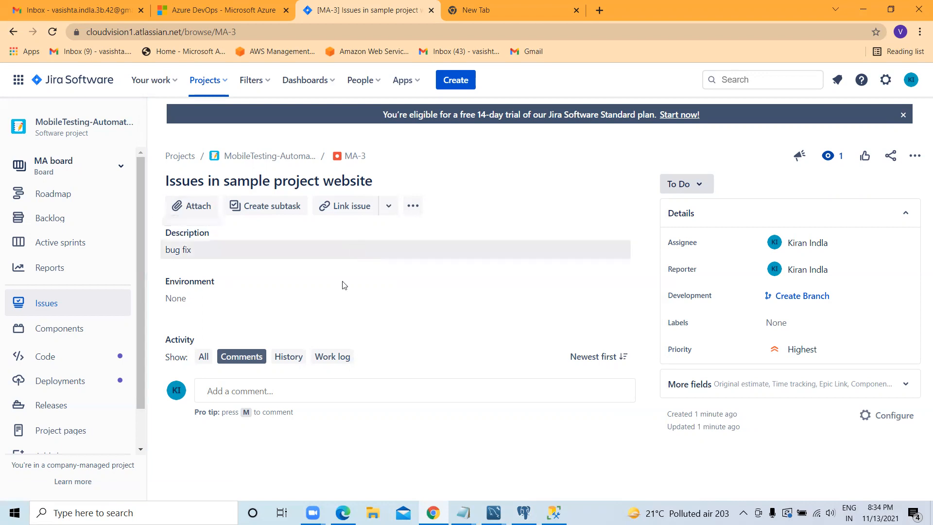
Step: Try to add a web link to MA-3 with the URL mssql-server.c1wpvbrqilkw.ap-south-1.rds.amazonaws.com
{"action": "left_click", "coordinate": [381, 210]}
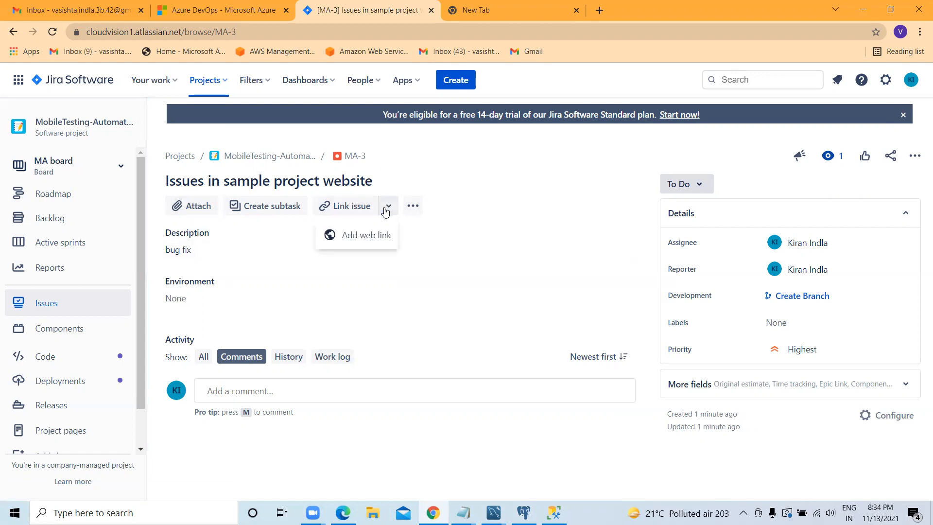
{"action": "left_click", "coordinate": [359, 237]}
{"action": "left_click", "coordinate": [256, 331]}
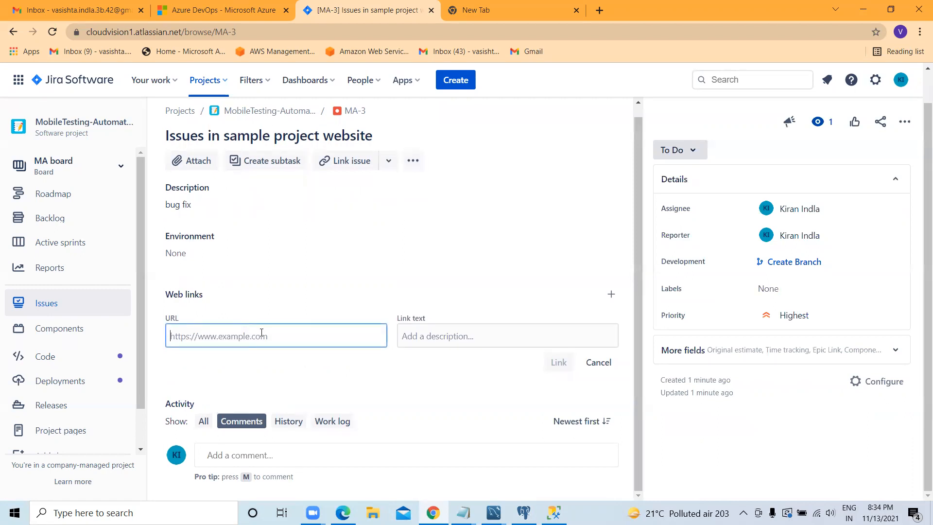
{"action": "key", "text": "ctrl+v"}
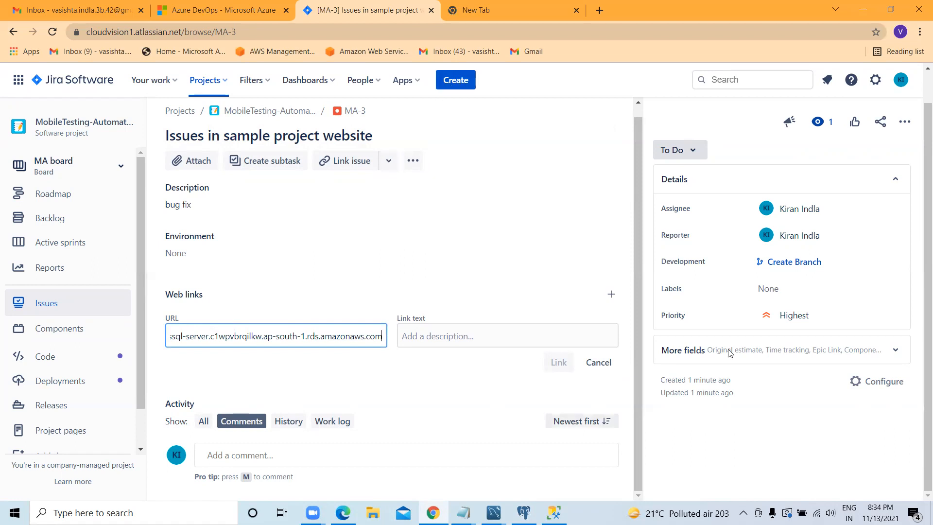
Step: Set the bug's status to Done and return it to To Do
{"action": "left_click", "coordinate": [695, 150]}
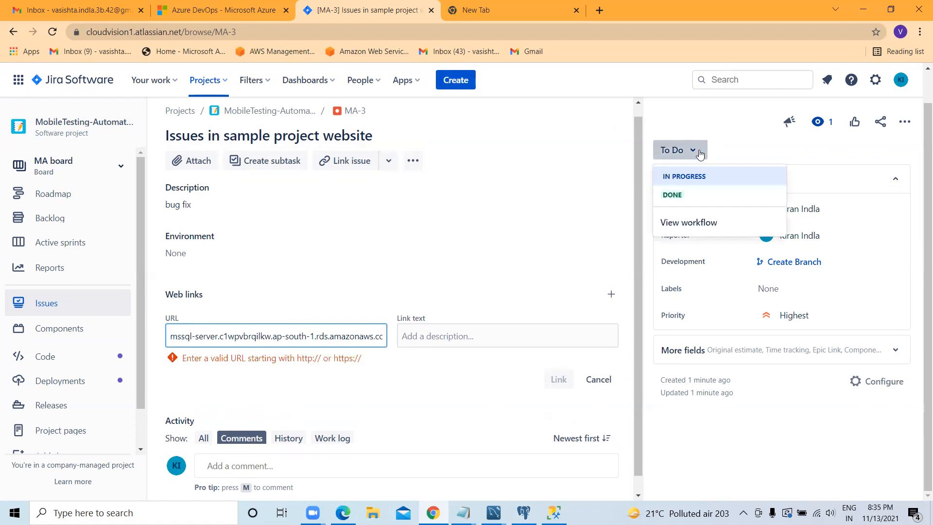
{"action": "left_click", "coordinate": [674, 195]}
{"action": "left_click", "coordinate": [686, 150]}
{"action": "left_click", "coordinate": [679, 183]}
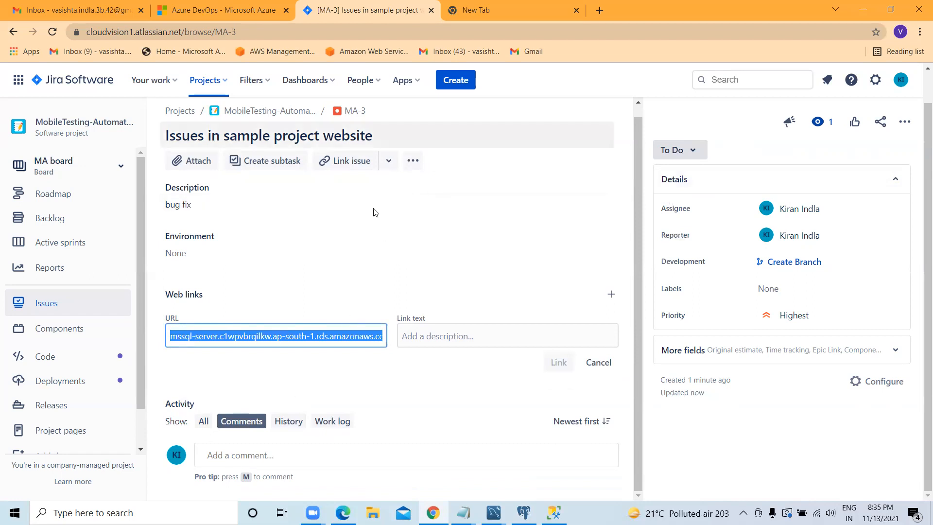
{"action": "left_click", "coordinate": [458, 447]}
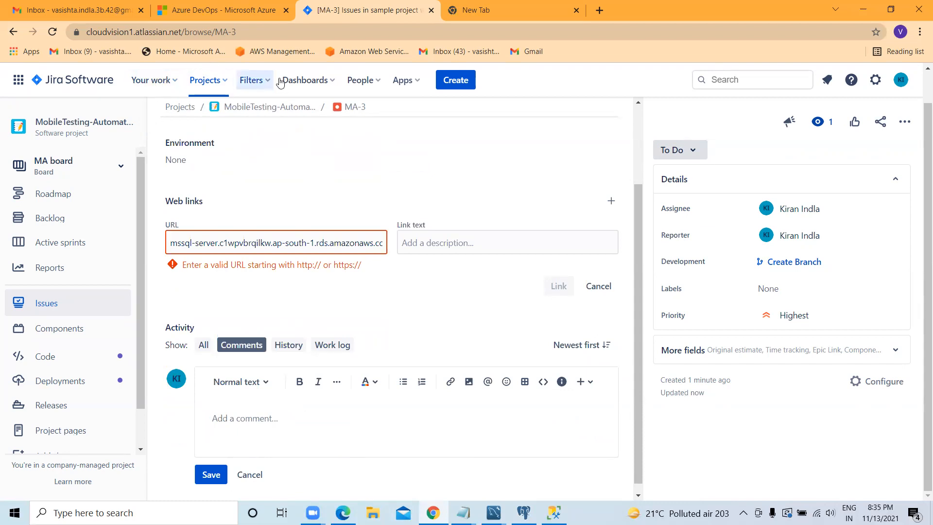
Step: Open the Default dashboard and reverse the priority sort order of the Assigned to Me issues
{"action": "left_click", "coordinate": [335, 83]}
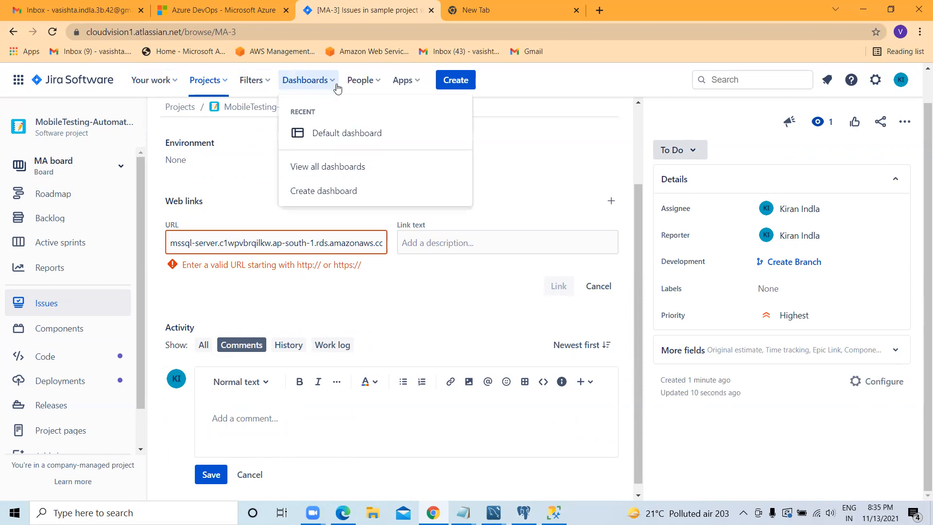
{"action": "left_click", "coordinate": [358, 133]}
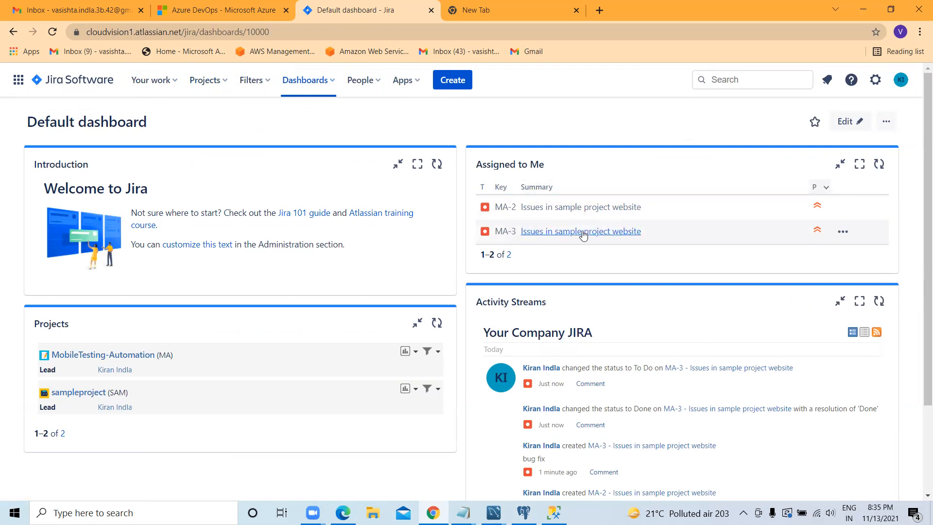
{"action": "scroll", "coordinate": [576, 314], "scroll_direction": "down", "scroll_amount": 3}
{"action": "scroll", "coordinate": [559, 243], "scroll_direction": "up", "scroll_amount": 3}
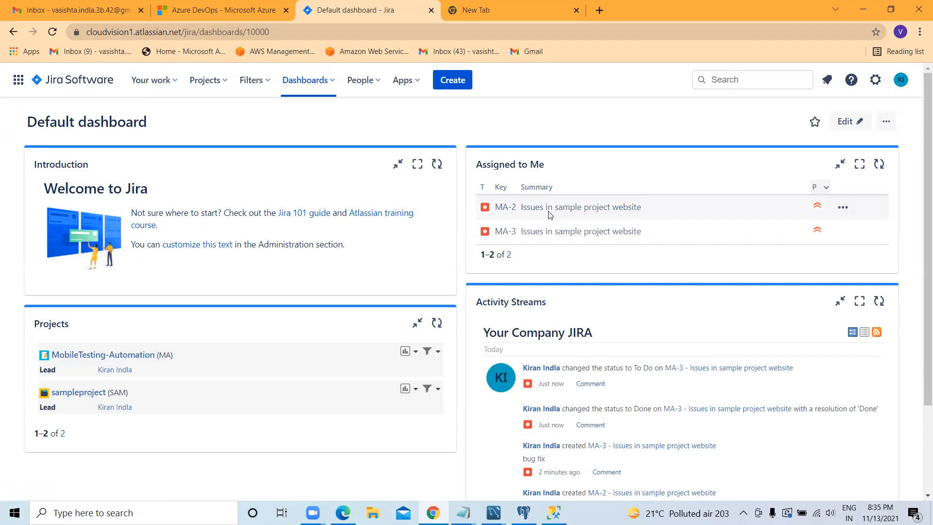
{"action": "left_click", "coordinate": [826, 188]}
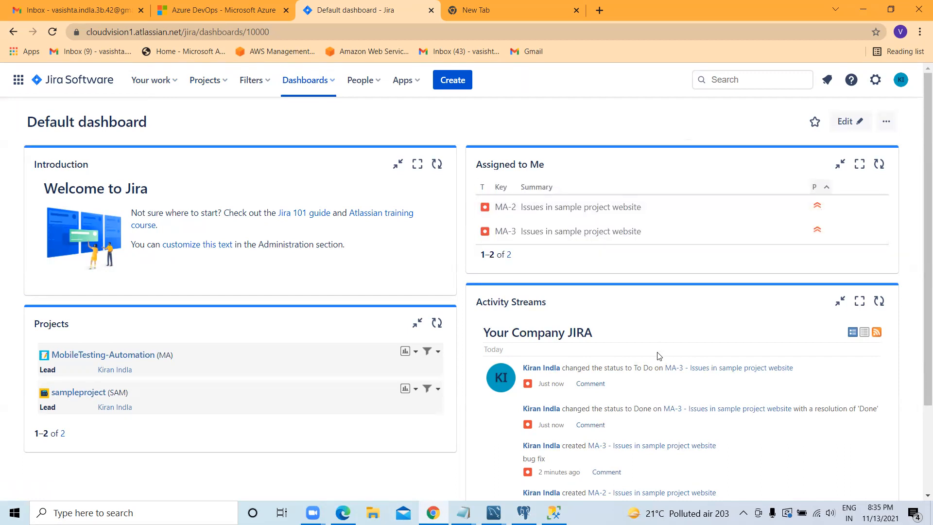
Step: Review the assigned bugs and the recent issue activity on the Default dashboard
{"action": "scroll", "coordinate": [659, 356], "scroll_direction": "down", "scroll_amount": 1}
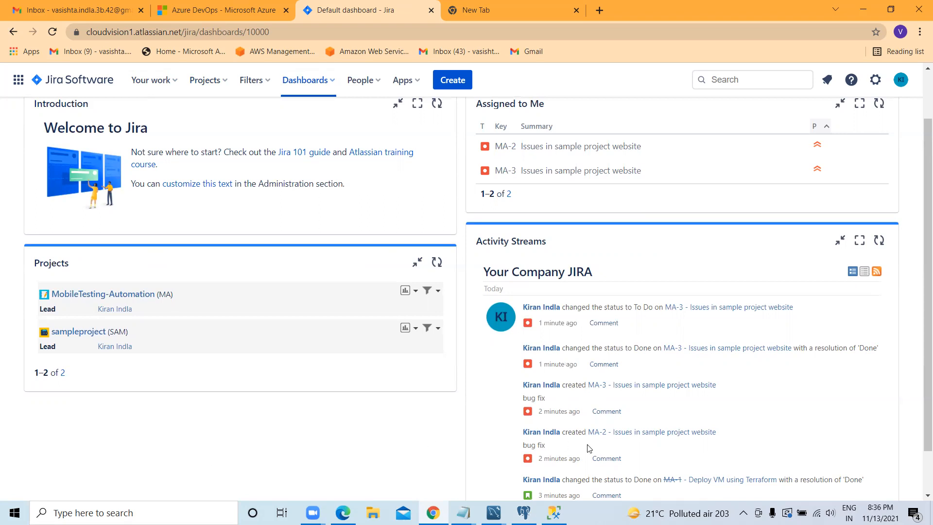
{"action": "scroll", "coordinate": [559, 418], "scroll_direction": "up", "scroll_amount": 2}
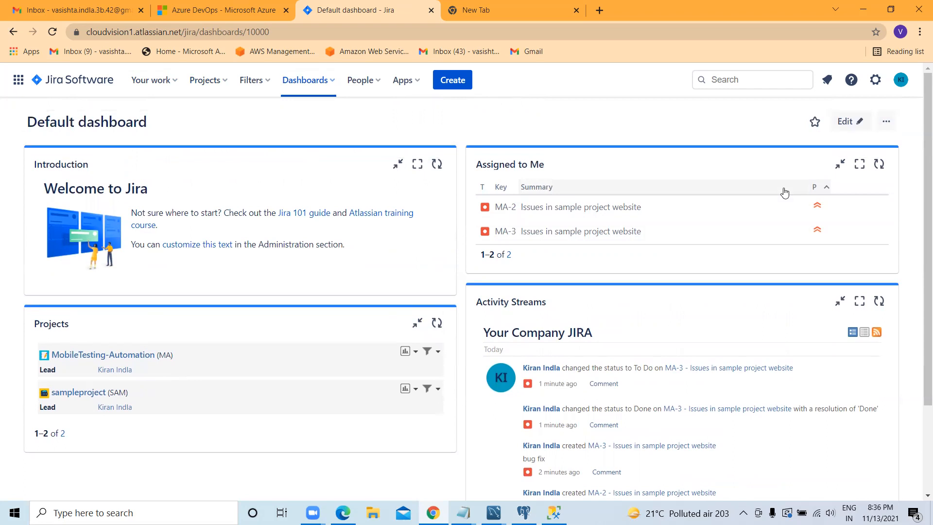
{"action": "scroll", "coordinate": [649, 292], "scroll_direction": "down", "scroll_amount": 2}
{"action": "scroll", "coordinate": [650, 291], "scroll_direction": "up", "scroll_amount": 2}
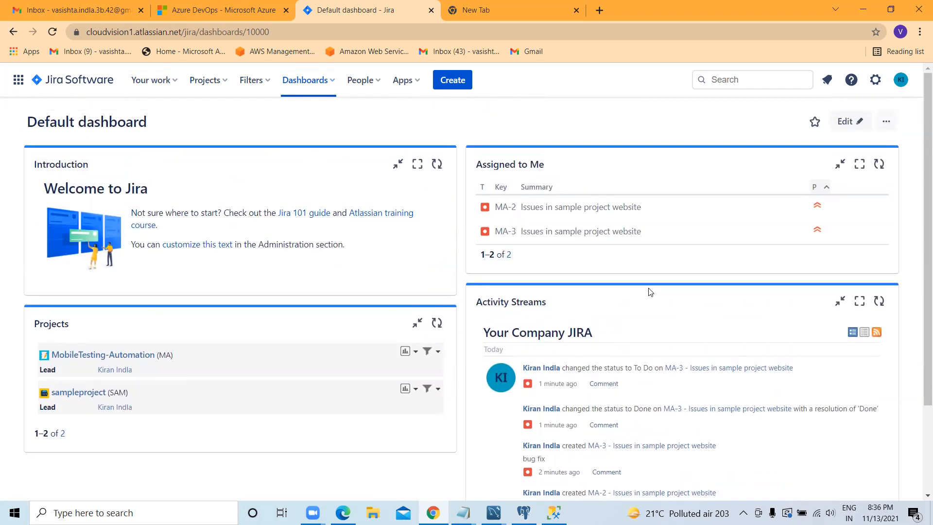
{"action": "key", "text": "ctrl+Tab"}
{"action": "left_click", "coordinate": [319, 10]}
{"action": "scroll", "coordinate": [415, 124], "scroll_direction": "down", "scroll_amount": 2}
{"action": "scroll", "coordinate": [415, 125], "scroll_direction": "up", "scroll_amount": 2}
{"action": "scroll", "coordinate": [233, 165], "scroll_direction": "down", "scroll_amount": 2}
{"action": "scroll", "coordinate": [234, 166], "scroll_direction": "up", "scroll_amount": 2}
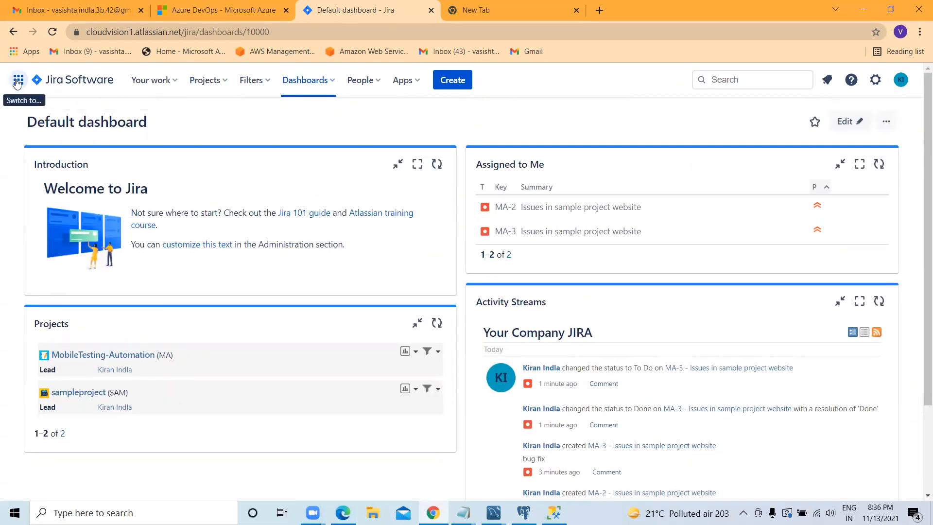
{"action": "left_click", "coordinate": [901, 80]}
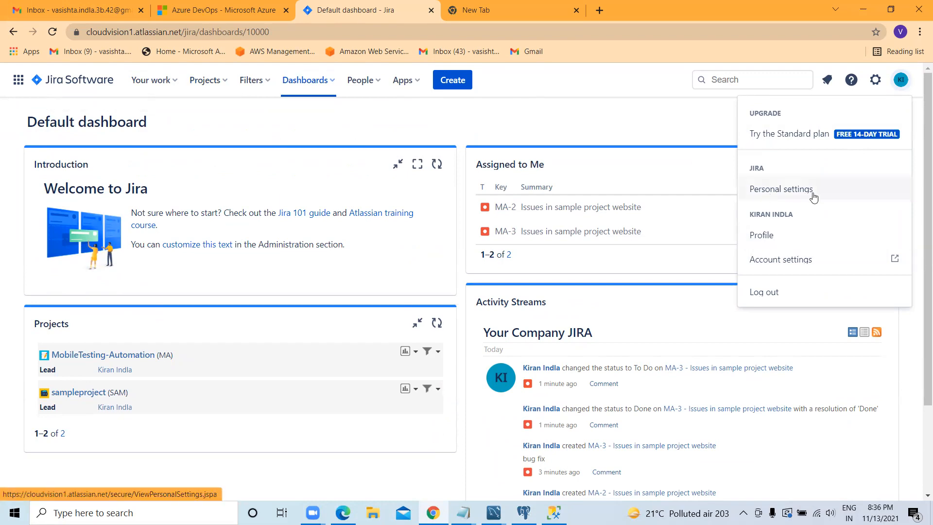
{"action": "scroll", "coordinate": [615, 333], "scroll_direction": "down", "scroll_amount": 2}
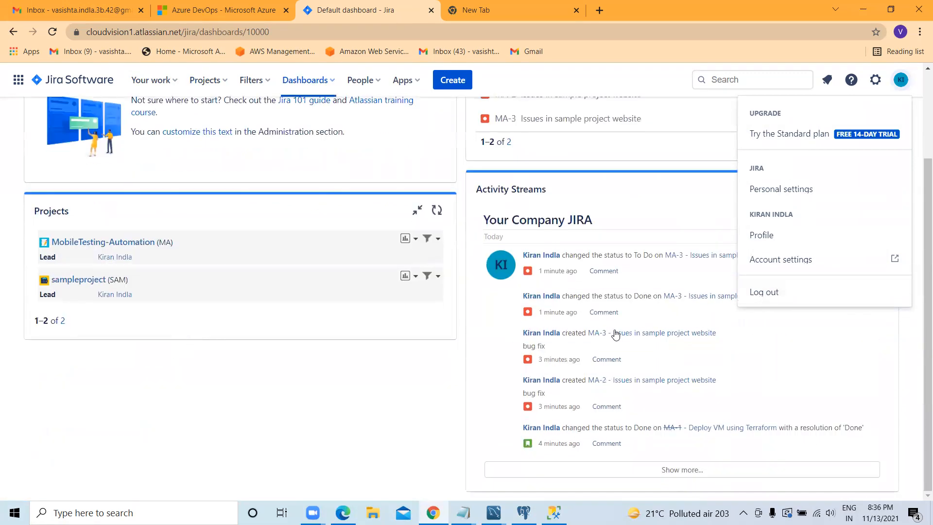
{"action": "scroll", "coordinate": [614, 334], "scroll_direction": "up", "scroll_amount": 1}
{"action": "scroll", "coordinate": [615, 334], "scroll_direction": "up", "scroll_amount": 1}
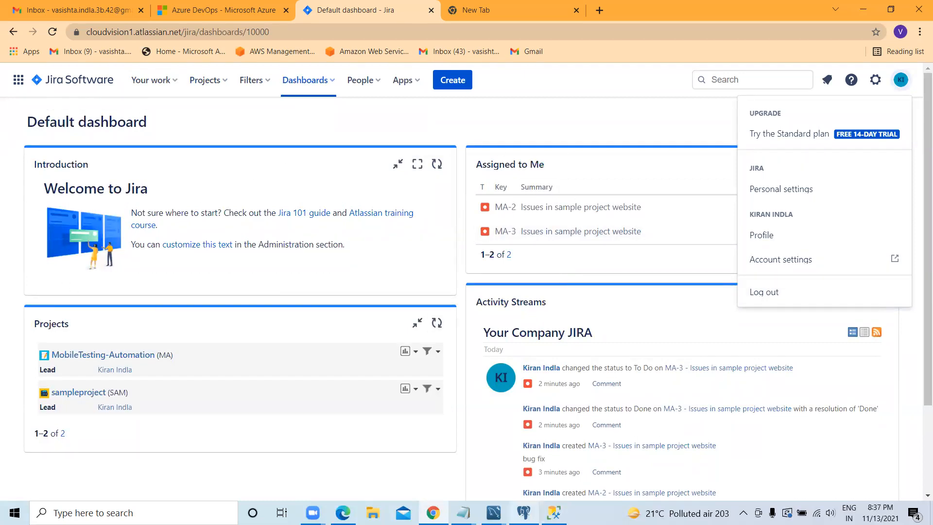
{"action": "mouse_move", "coordinate": [524, 512]}
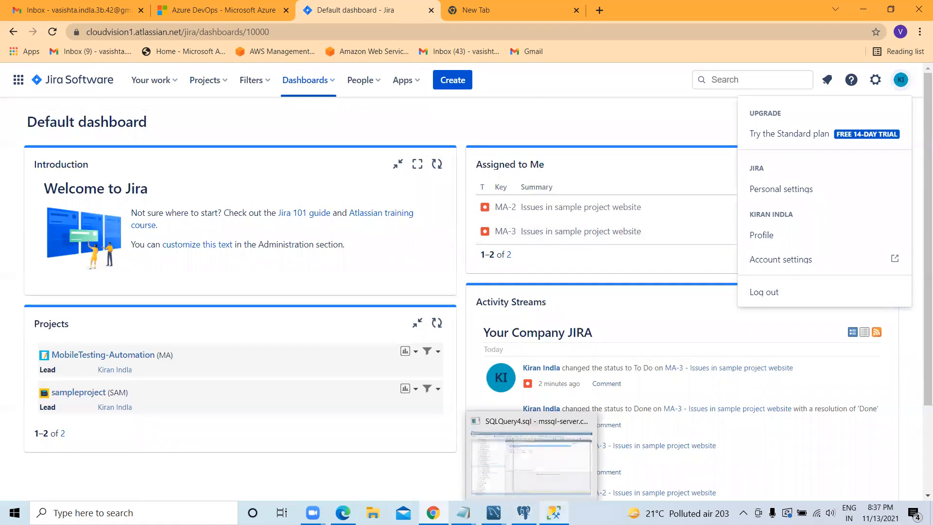
Step: Switch to the AWS console in Microsoft Edge, review the Database services, and open Amazon Redshift from the Analytics services
{"action": "mouse_move", "coordinate": [554, 512]}
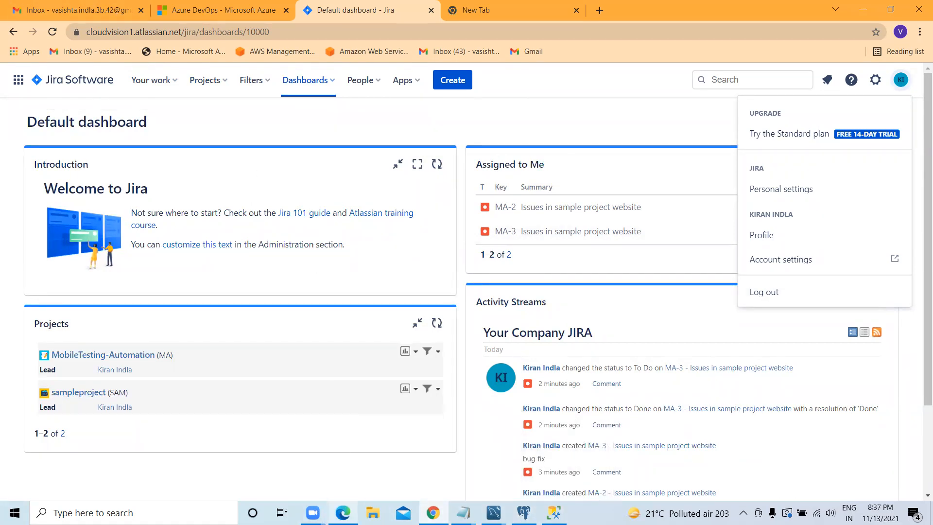
{"action": "mouse_move", "coordinate": [343, 512]}
{"action": "left_click", "coordinate": [332, 484]}
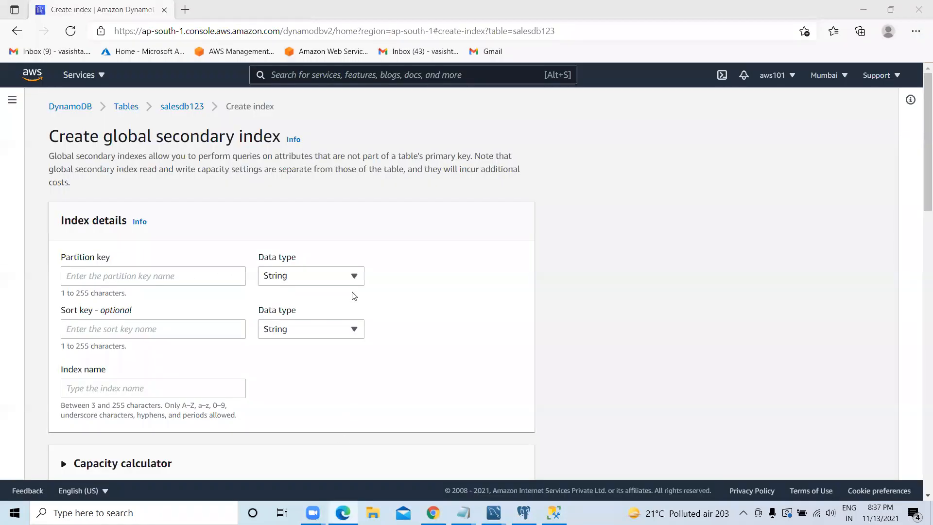
{"action": "left_click", "coordinate": [101, 76]}
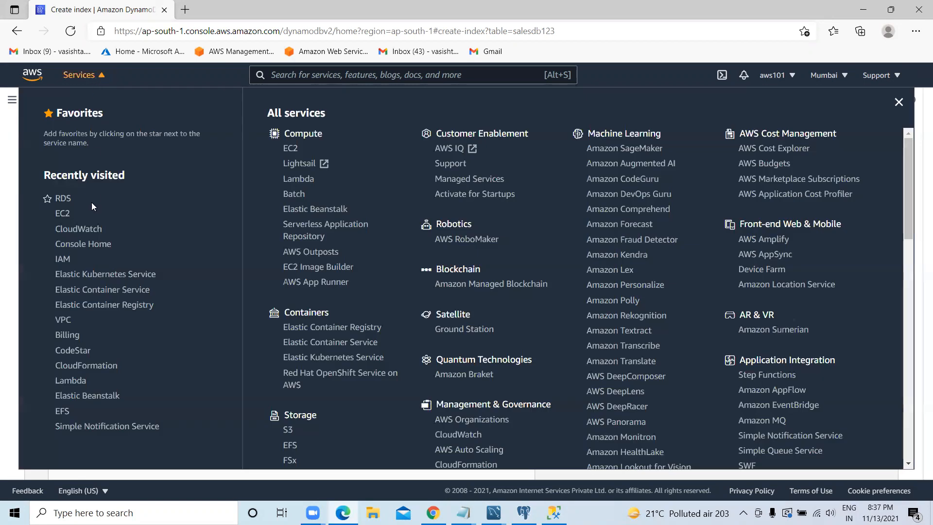
{"action": "scroll", "coordinate": [311, 377], "scroll_direction": "down", "scroll_amount": 5}
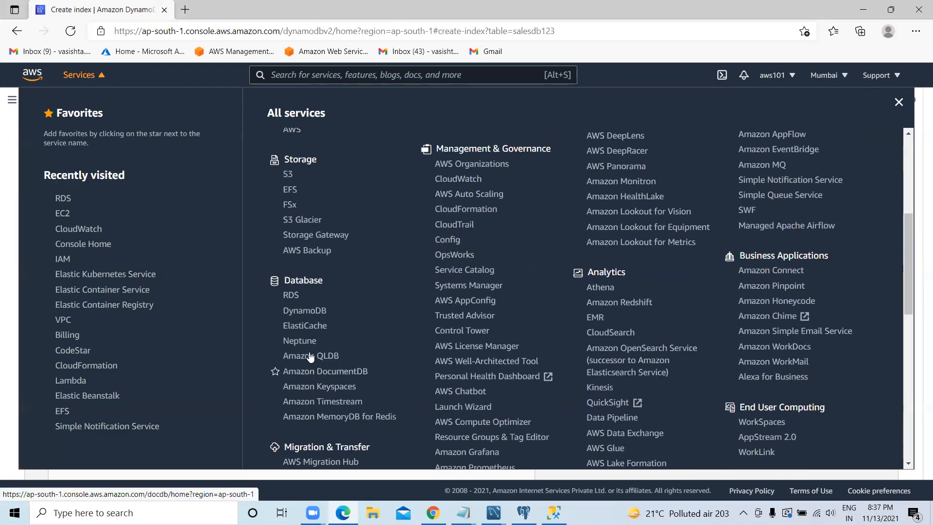
{"action": "left_click", "coordinate": [596, 304]}
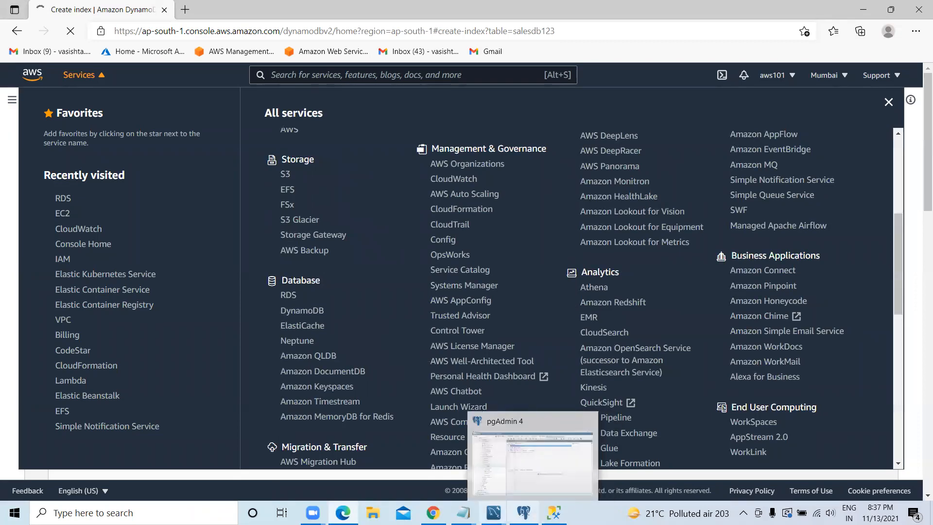
Step: Switch to SQL Server Management Studio to view the SQLQuery4.sql window connected to the mssql-server instance
{"action": "mouse_move", "coordinate": [554, 513]}
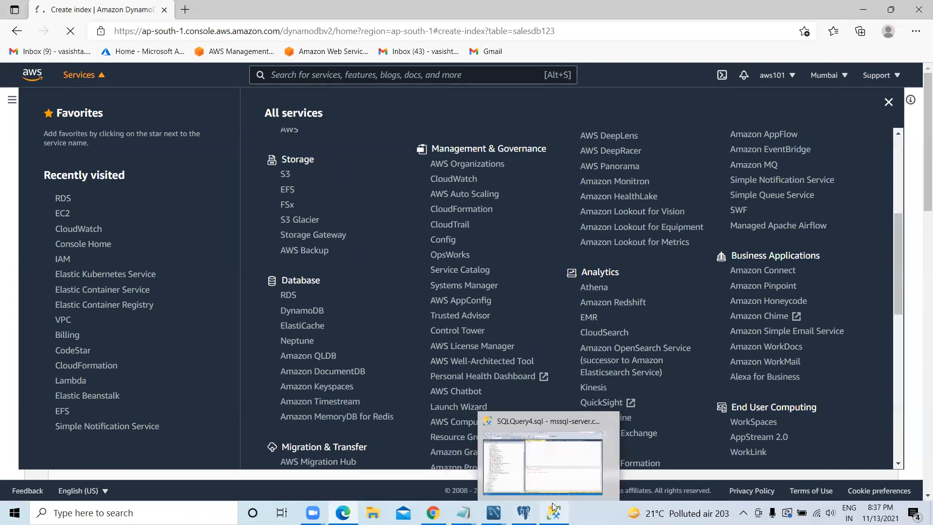
{"action": "left_click", "coordinate": [550, 470]}
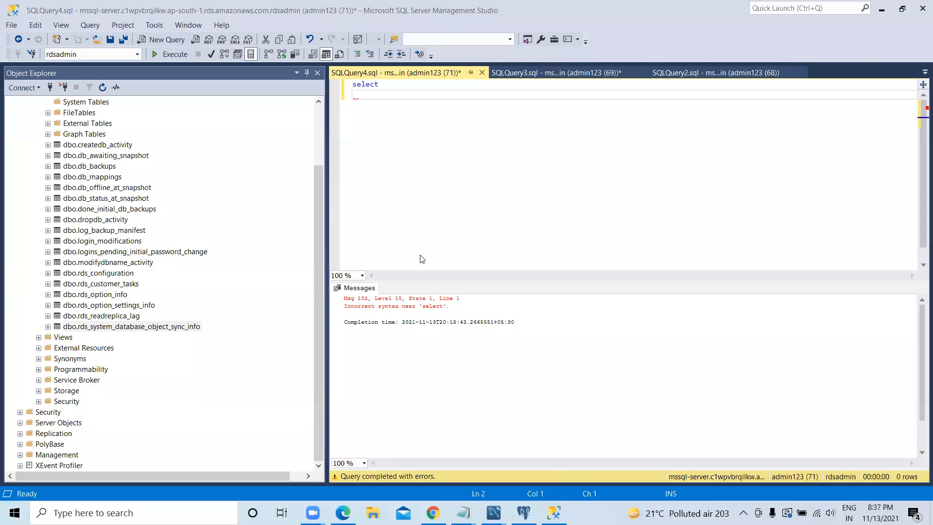